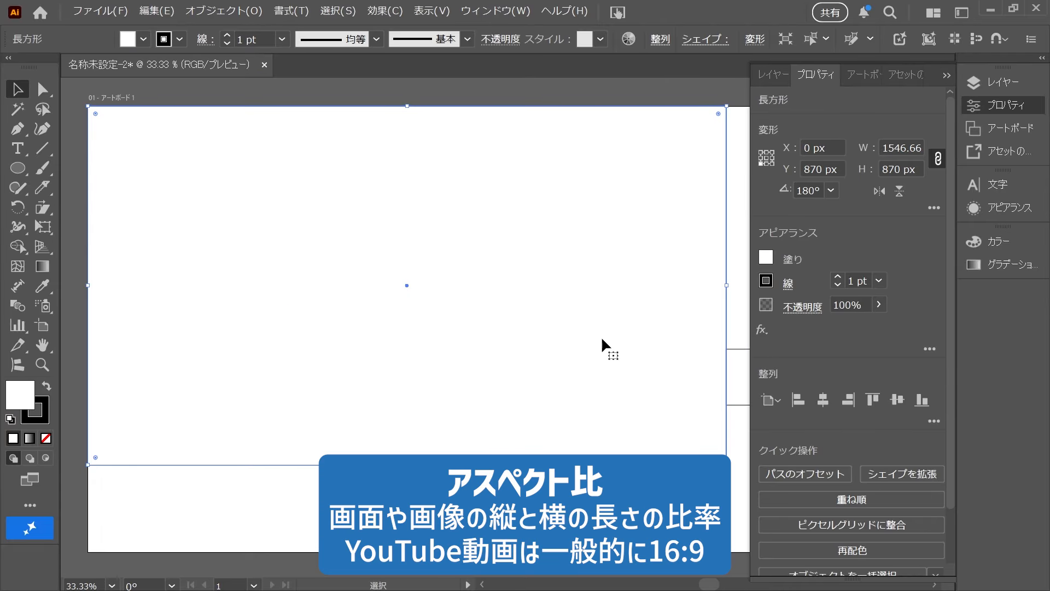
Check the width and height of the small rectangle beside the large 16:9 rectangle
left_click_drag(626, 347, 439, 333)
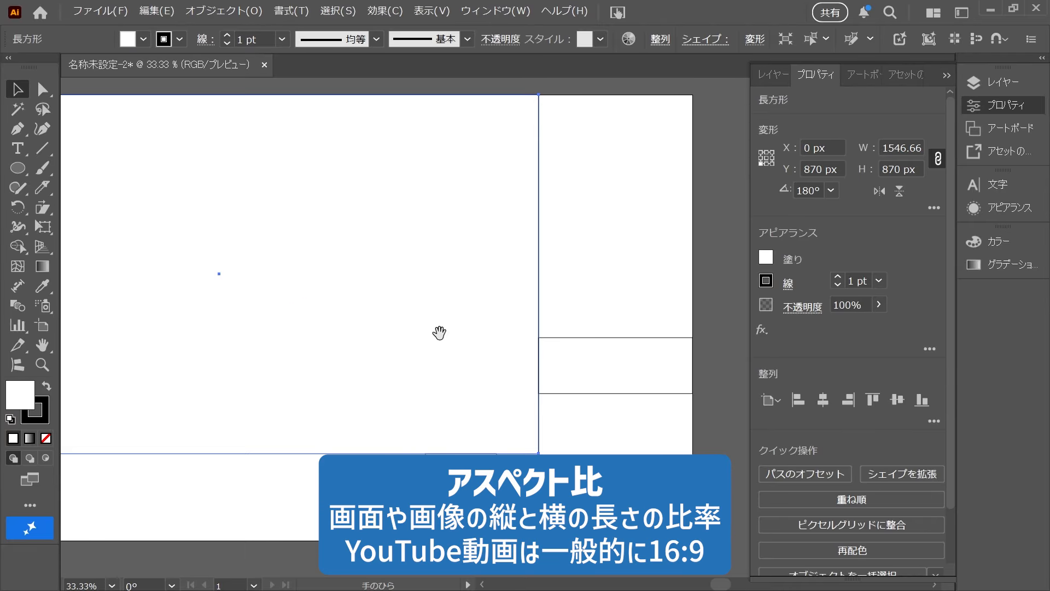
left_click(649, 381)
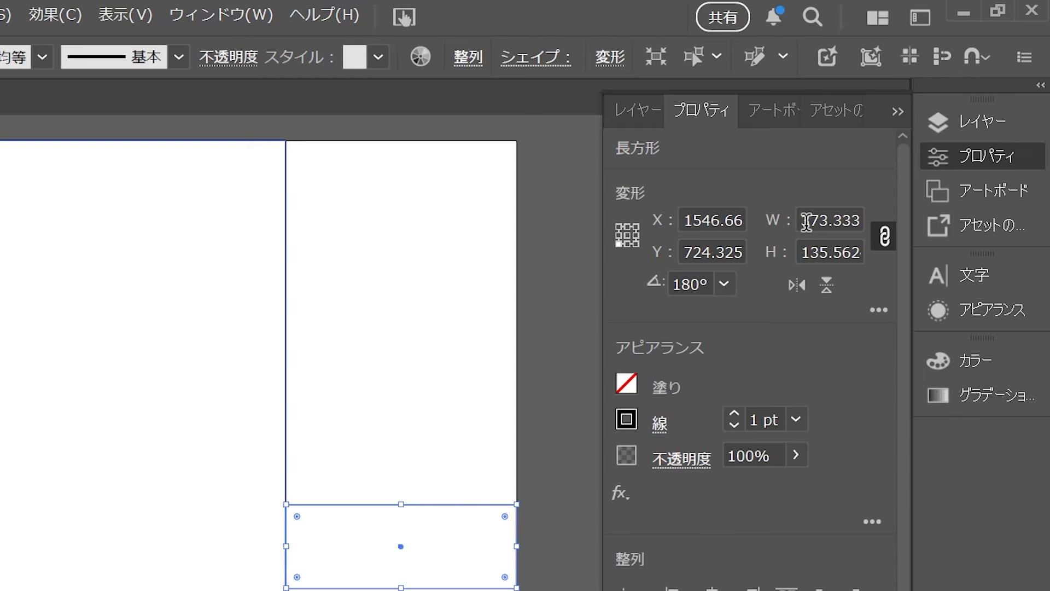
left_click_drag(803, 219, 879, 232)
left_click(509, 557)
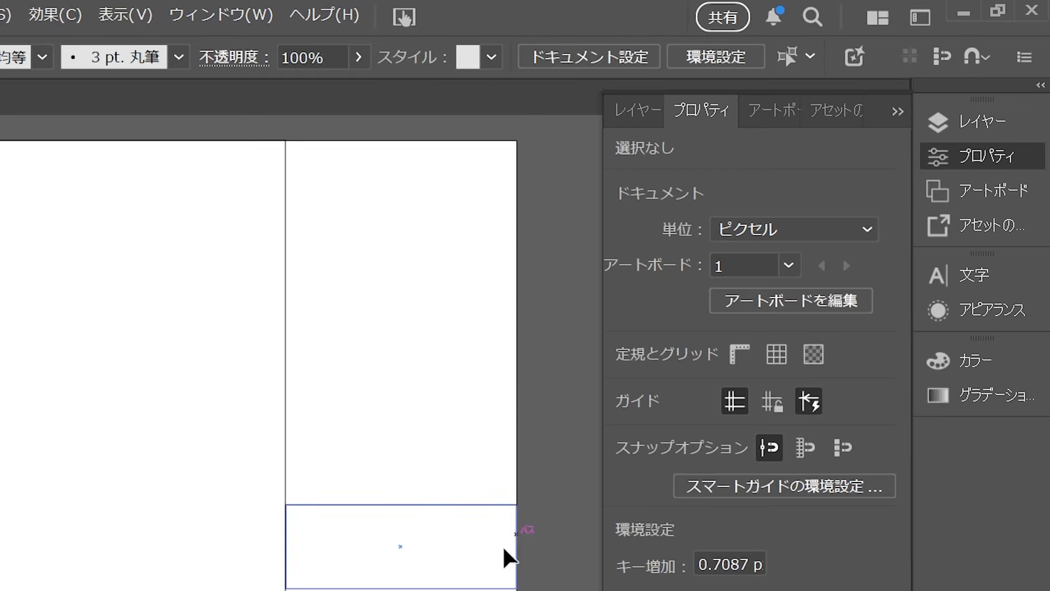
left_click_drag(536, 433, 404, 590)
left_click(529, 578)
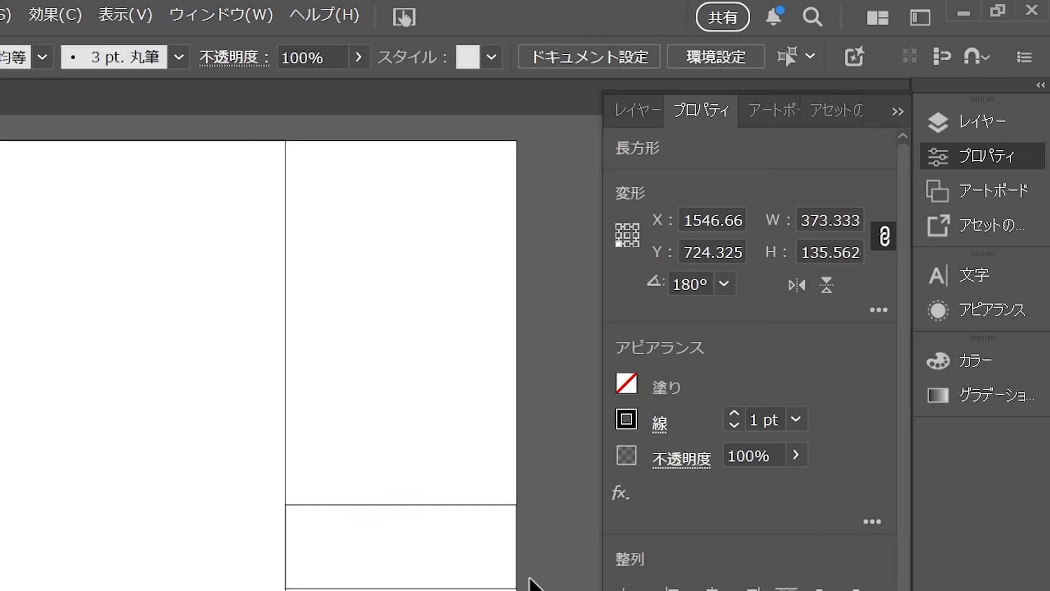
left_click(529, 578)
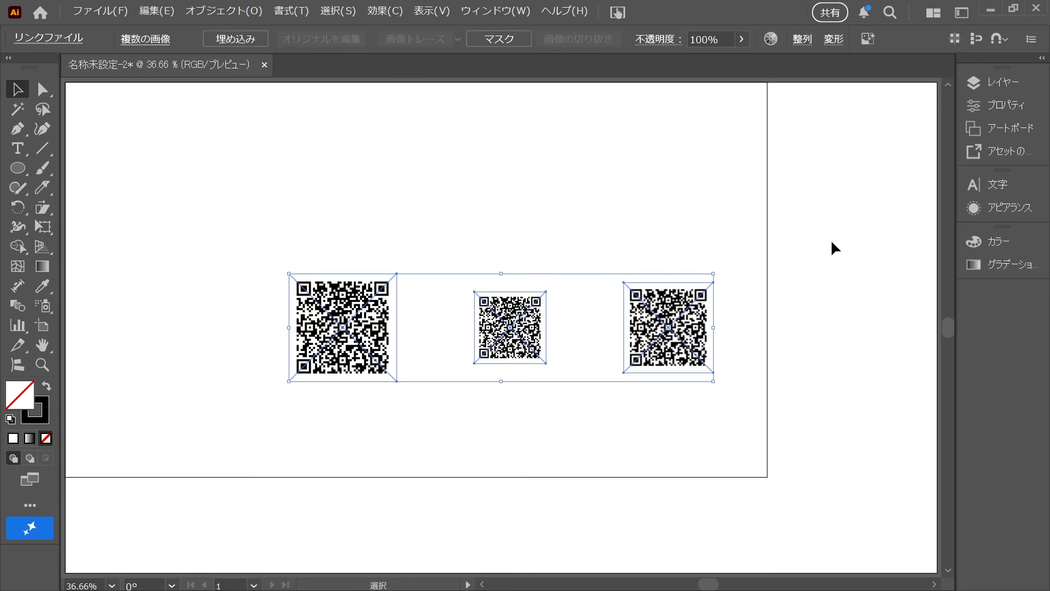
Move the three QR codes into the column beside the main rectangle, stacked vertically with the largest on top and centred on the bottom one
left_click(834, 249)
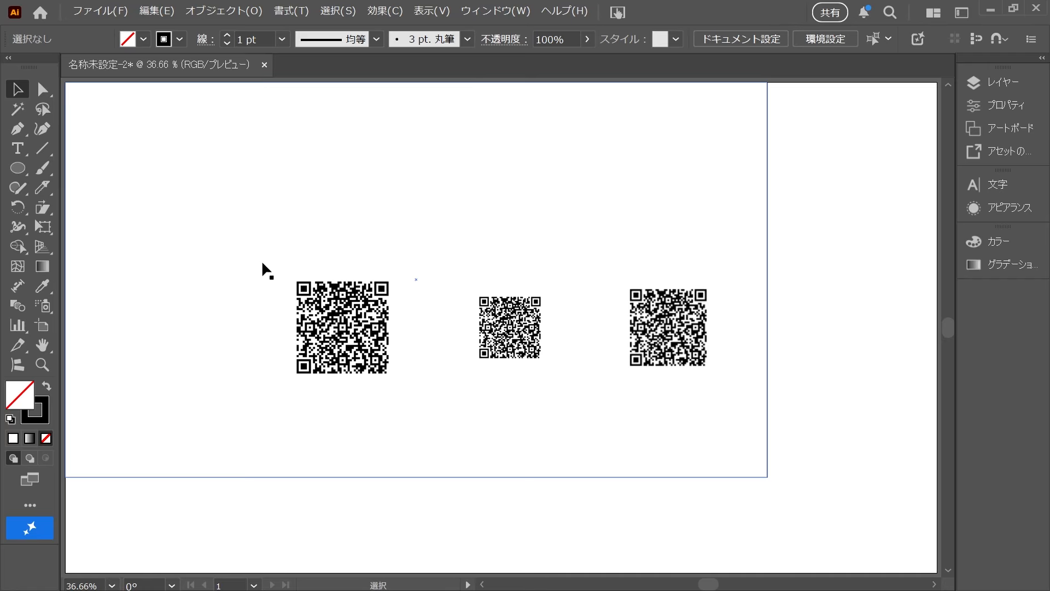
left_click_drag(668, 342, 849, 519)
left_click_drag(514, 328, 850, 391)
left_click_drag(390, 324, 861, 254)
left_click(880, 163)
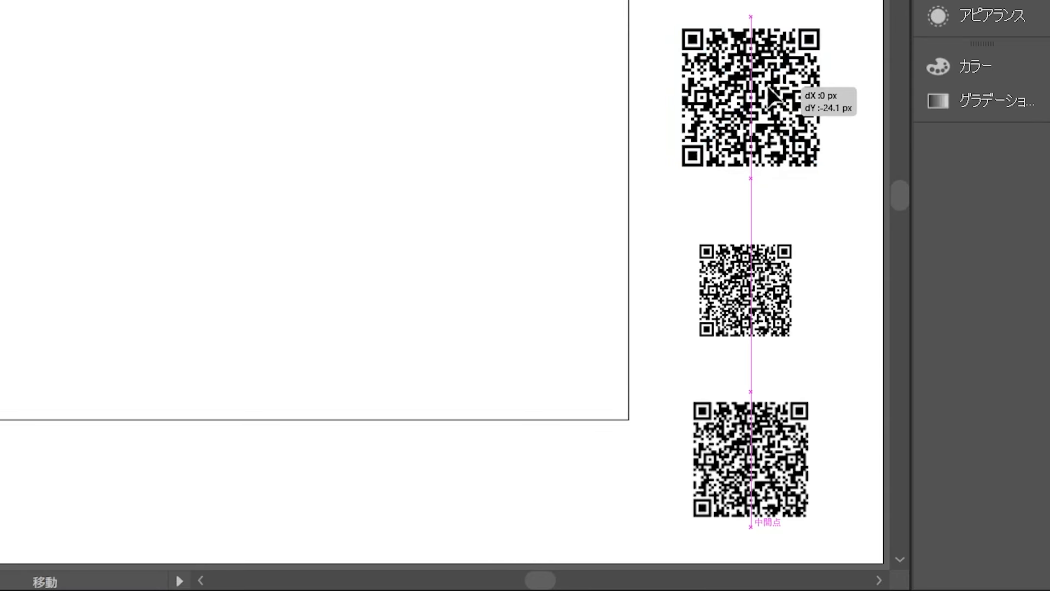
left_click_drag(768, 86, 781, 92)
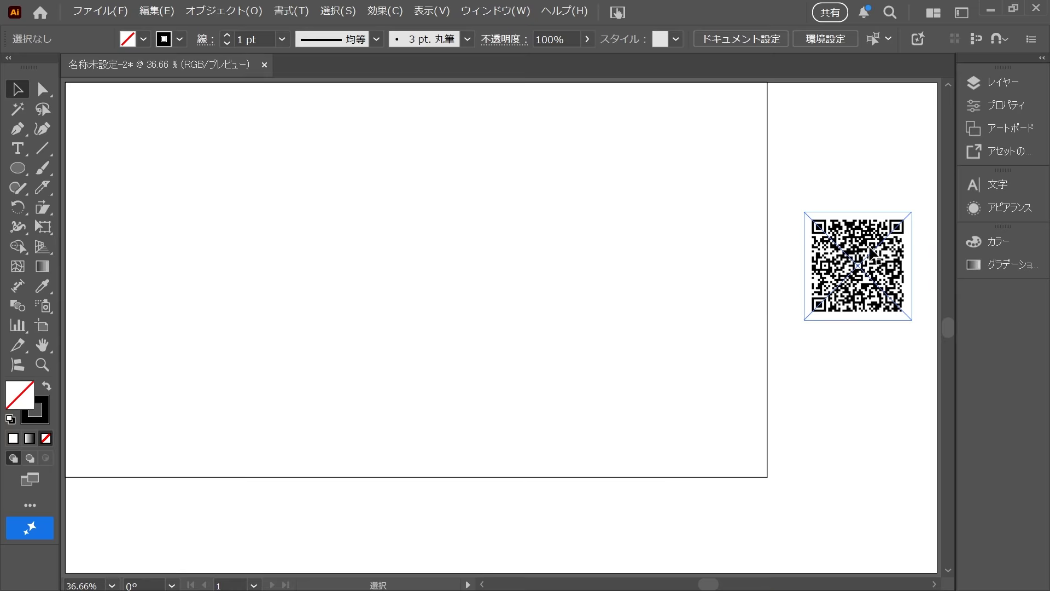
Move the remaining large QR code down to the lower-right corner of the artboard, beside the main rectangle
left_click_drag(764, 133, 764, 310)
left_click_drag(857, 404, 857, 518)
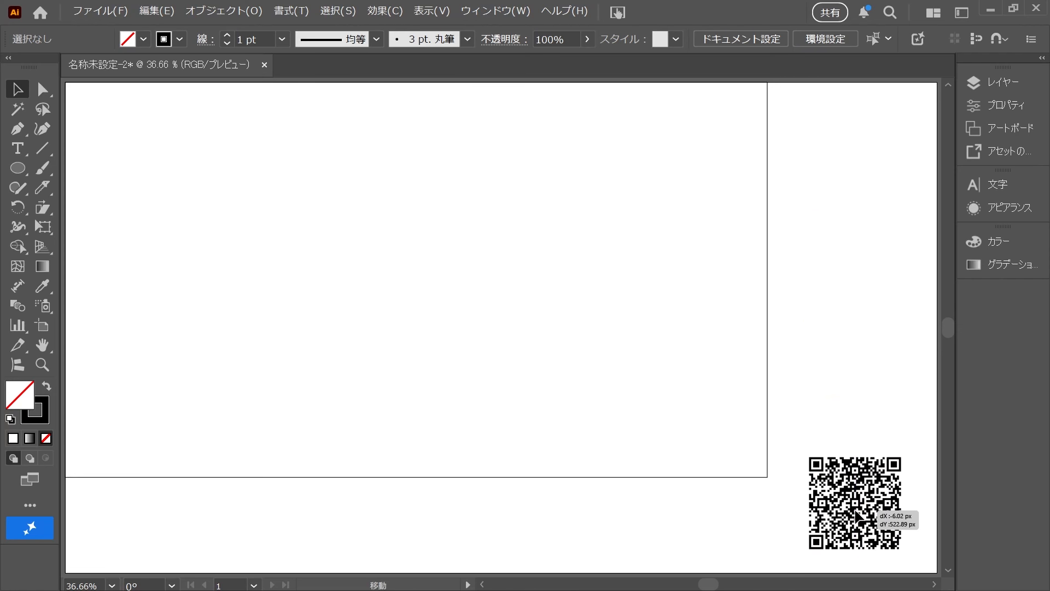
left_click(863, 389)
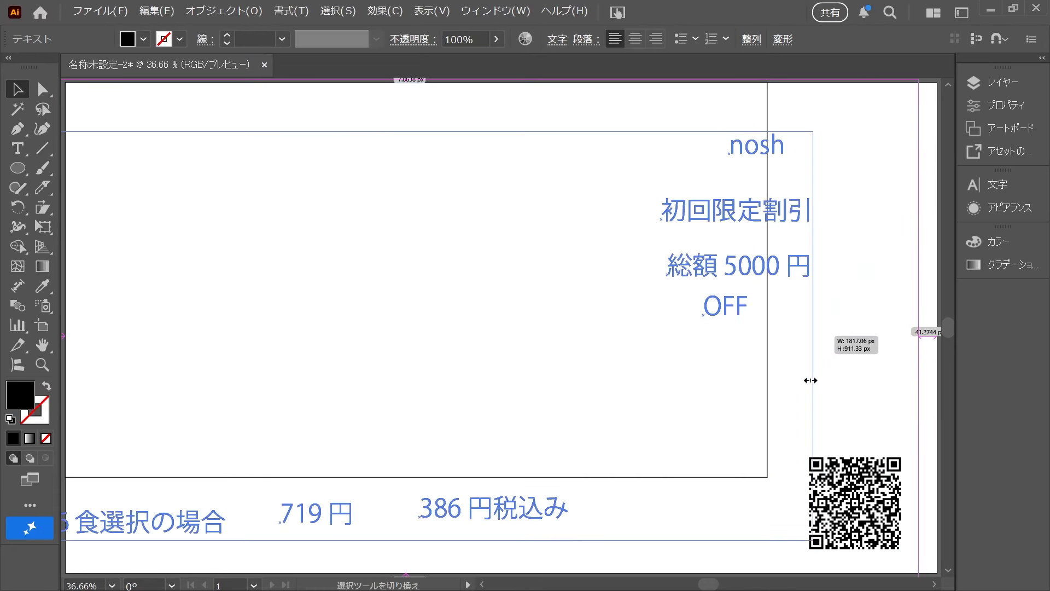
Scale down all the banner texts together and move them so the nosh discount texts sit in the side column
left_click_drag(808, 379, 740, 382)
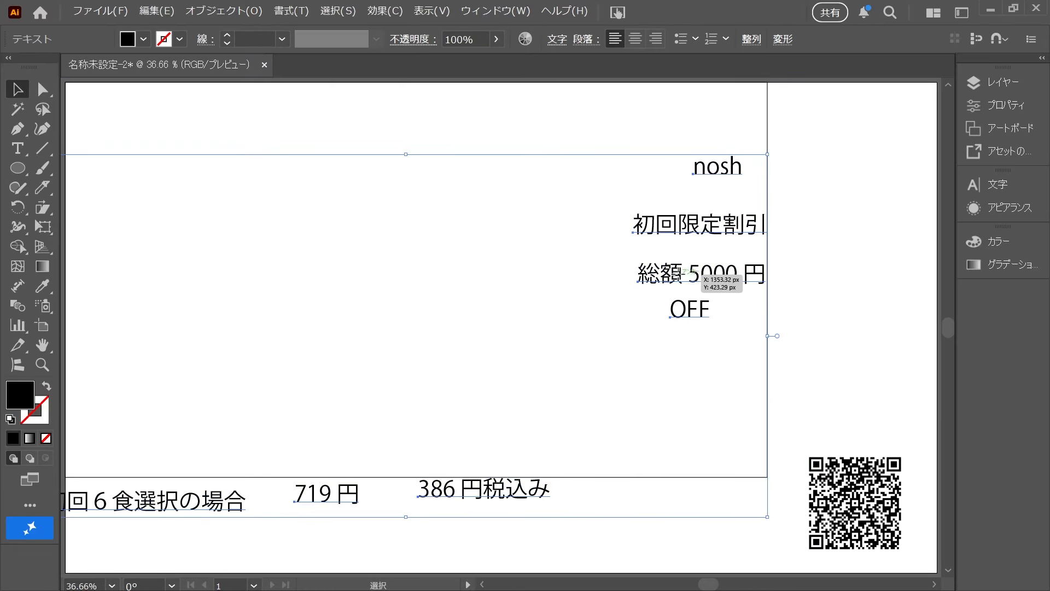
left_click_drag(684, 276, 829, 216)
left_click(868, 335)
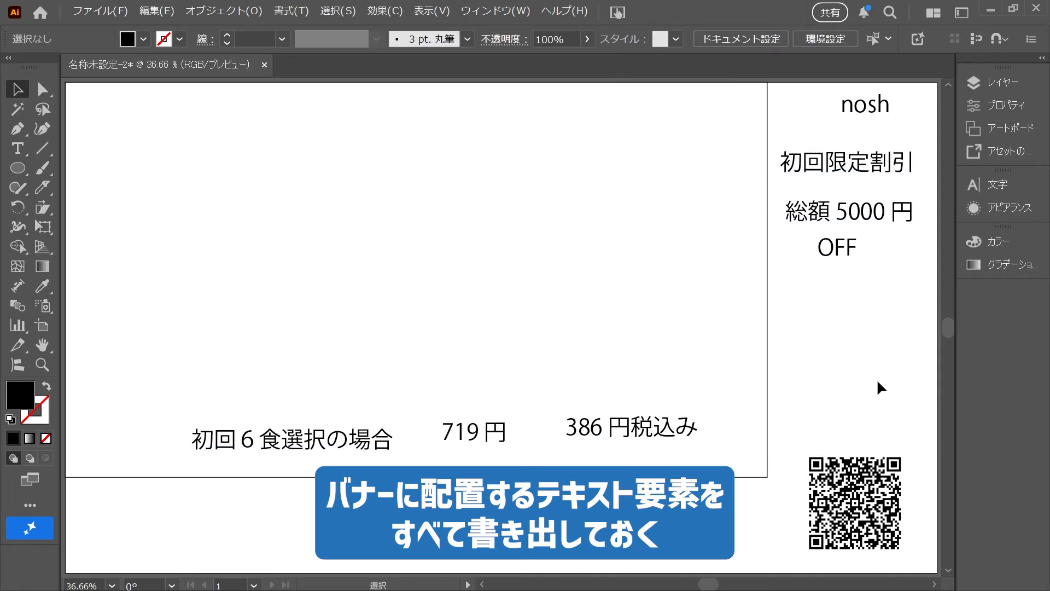
Bring the price texts together, with 初回６食選択の場合 above 719 円 and 386 円税込み beside it
left_click_drag(345, 446, 489, 396)
left_click_drag(481, 438, 433, 441)
left_click_drag(627, 435, 585, 438)
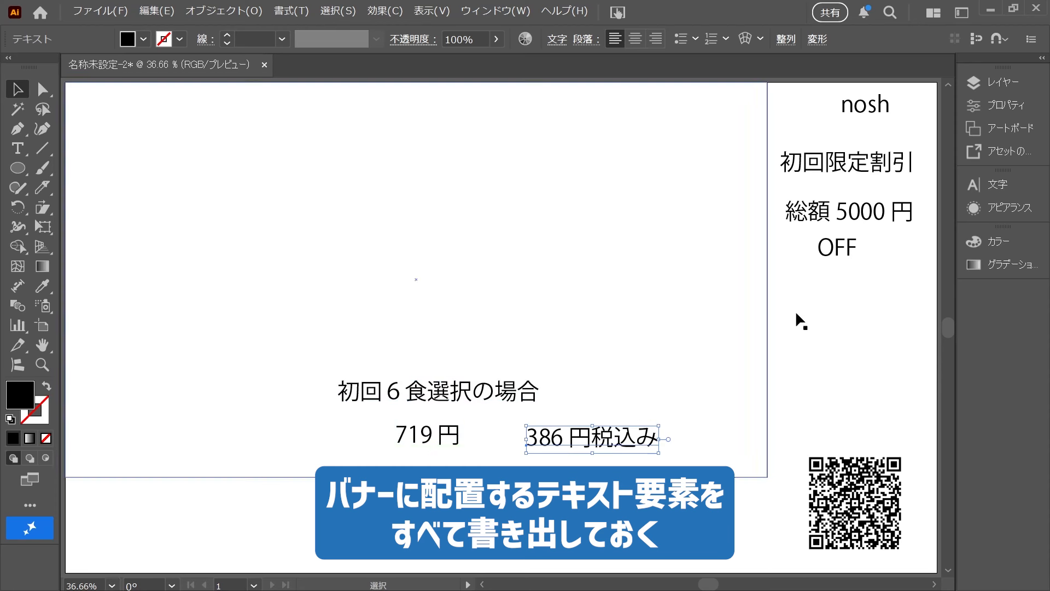
Move the nosh, 初回限定割引, 総額 5000 円 and OFF texts together from the side column down beside the QR code
left_click(887, 109)
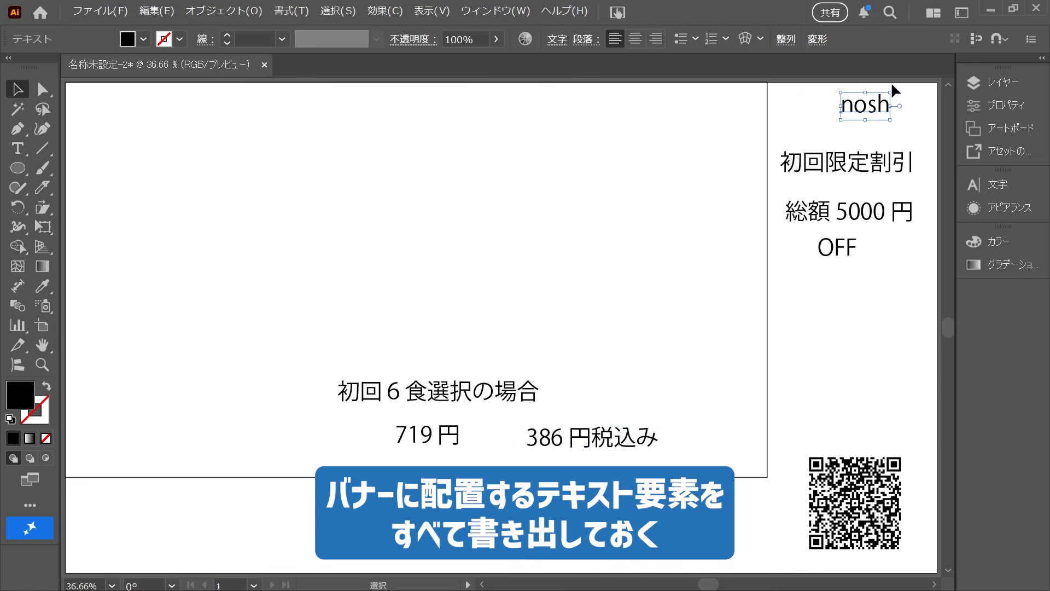
left_click(867, 169, "shift")
left_click_drag(865, 216, 701, 523)
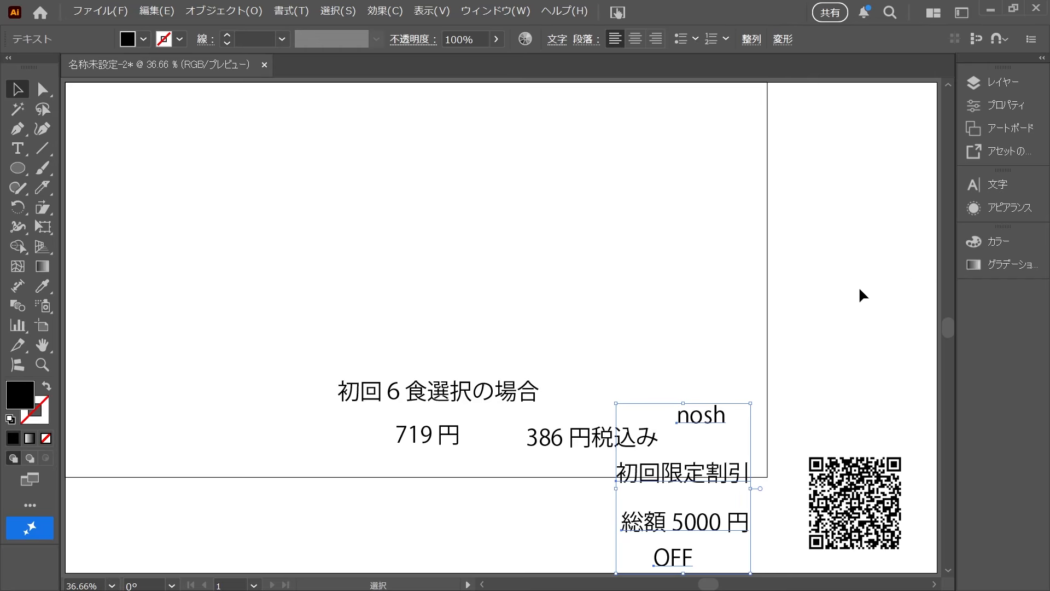
Move 初回６食選択の場合, 719 円 and 386 円税込み to the left end of the band below the main rectangle
left_click_drag(566, 446, 480, 538)
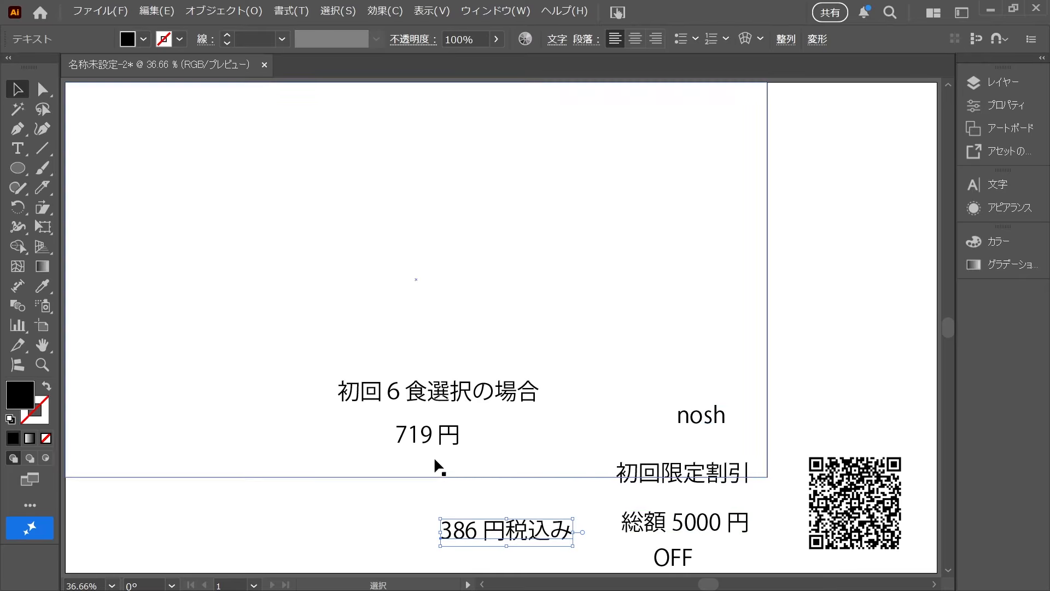
left_click_drag(429, 436, 167, 534)
left_click_drag(475, 405, 250, 523)
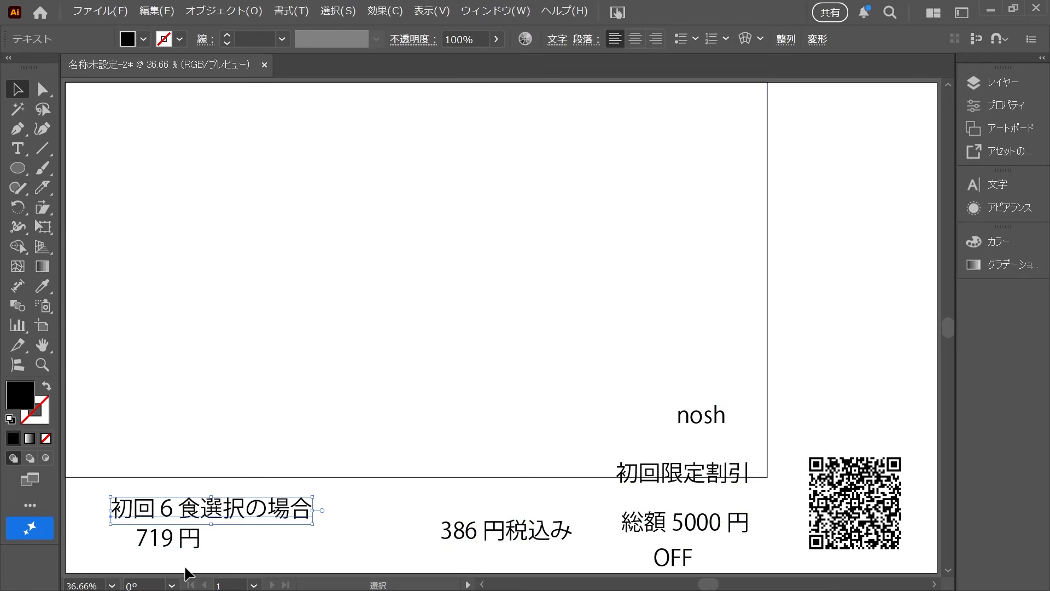
left_click_drag(173, 549, 156, 553)
left_click_drag(506, 531, 312, 546)
Arrange 初回限定割引, 総額 5000 円 and OFF in the bottom band, between the price texts and the QR code
left_click_drag(657, 474, 500, 513)
left_click_drag(657, 526, 627, 518)
left_click_drag(673, 558, 724, 548)
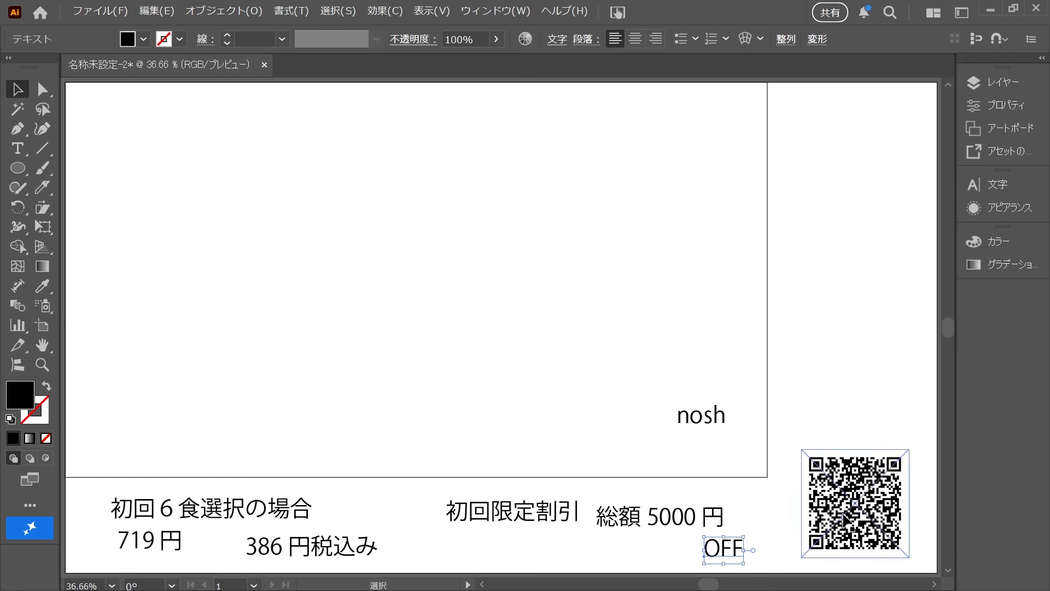
left_click_drag(541, 516, 541, 528)
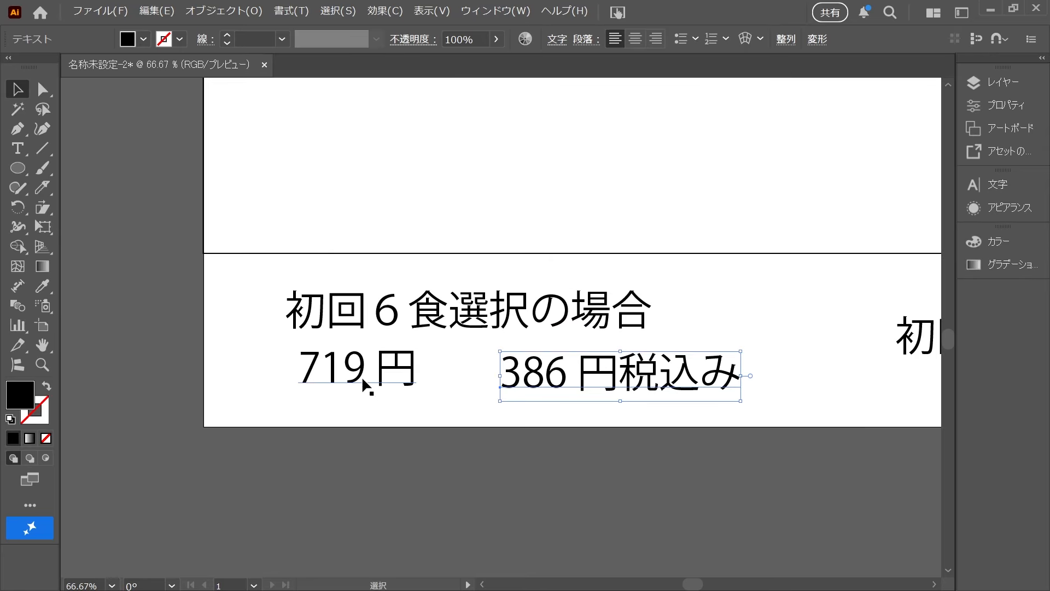
Split 719 円 into two text objects by duplicating it below, keeping 719 in one and 円 in the other
double_click(360, 374)
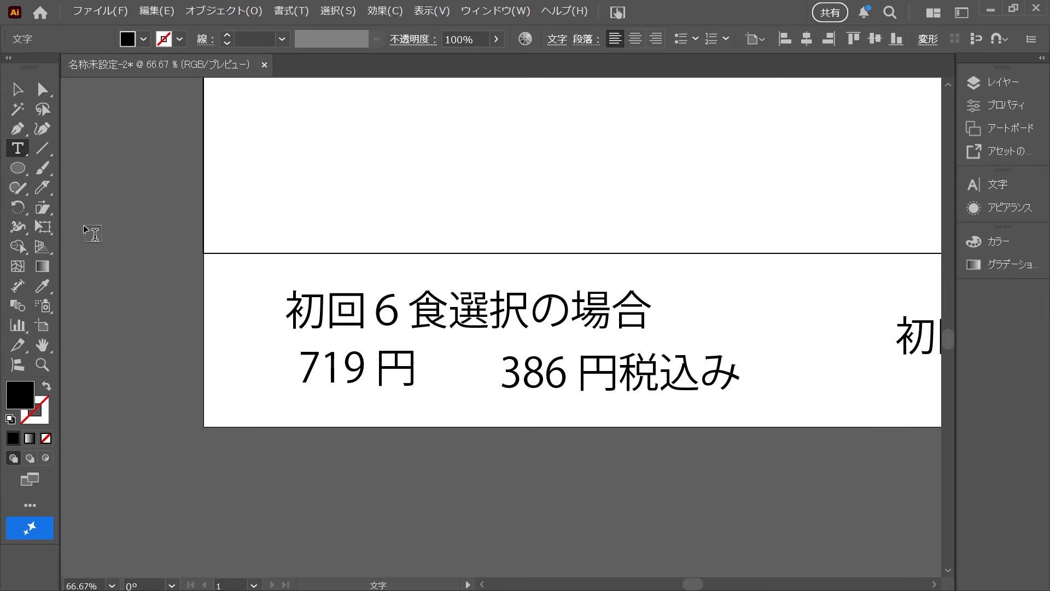
left_click(18, 88)
left_click(365, 372)
left_click_drag(366, 372, 370, 416)
double_click(377, 368)
key("ctrl+a")
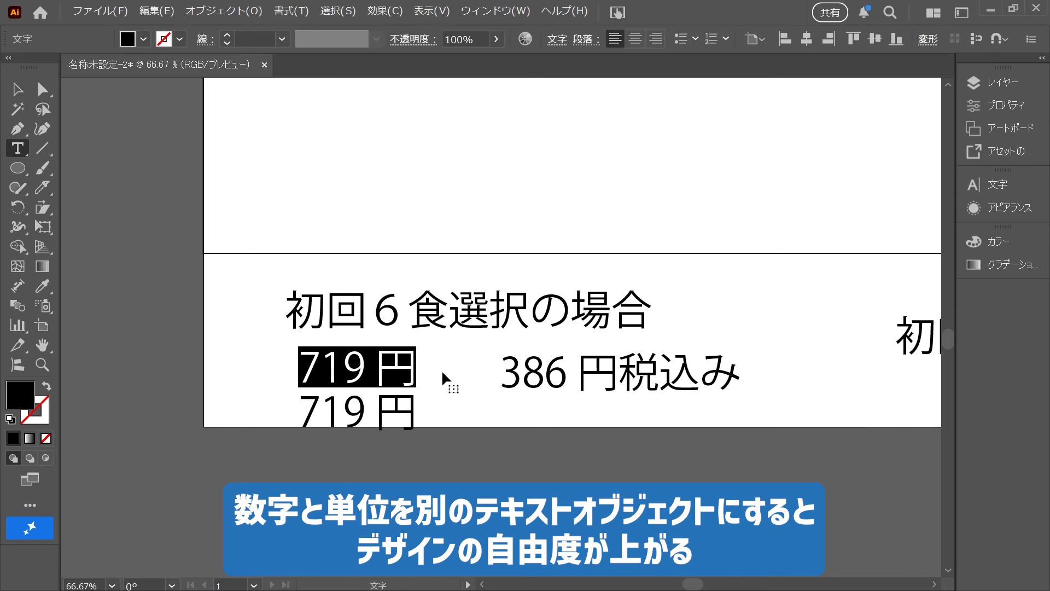
key("BackSpace")
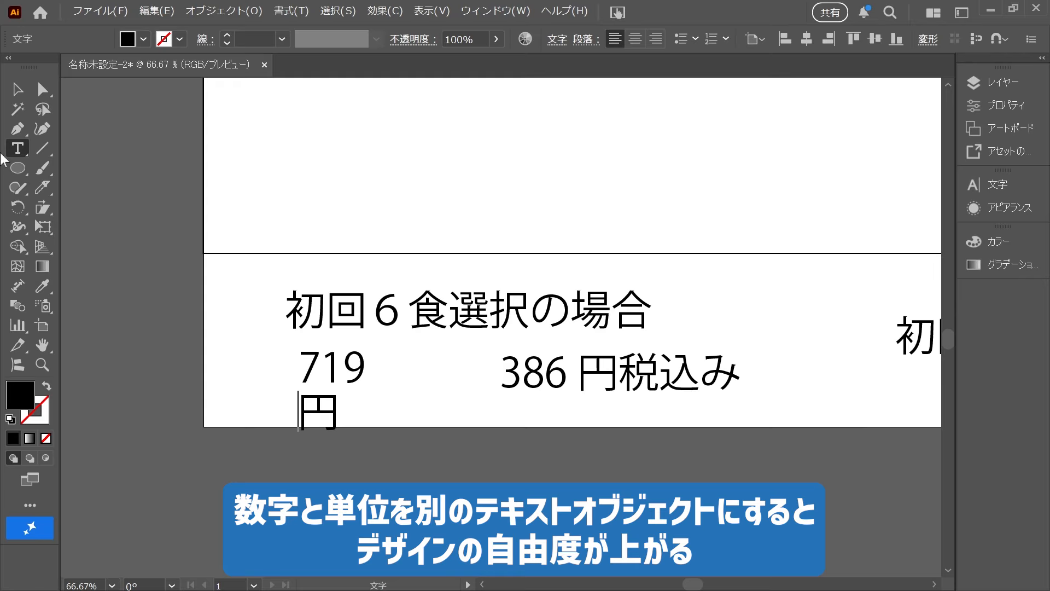
left_click(17, 89)
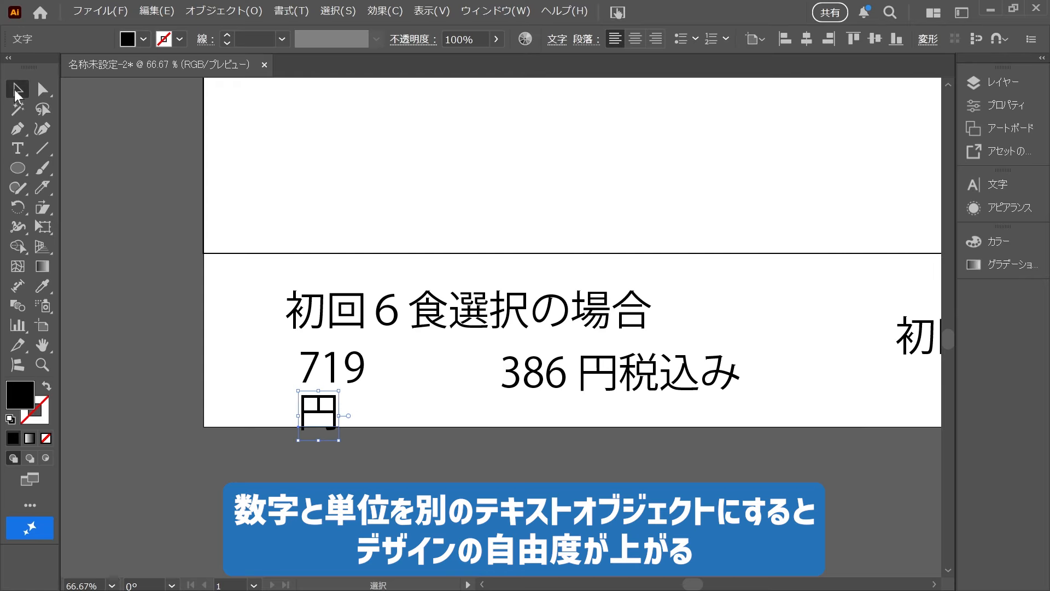
Place a smaller 円 beside 719 and enlarge the number slightly
left_click_drag(337, 396, 398, 382)
left_click(499, 455)
left_click_drag(499, 455, 464, 506)
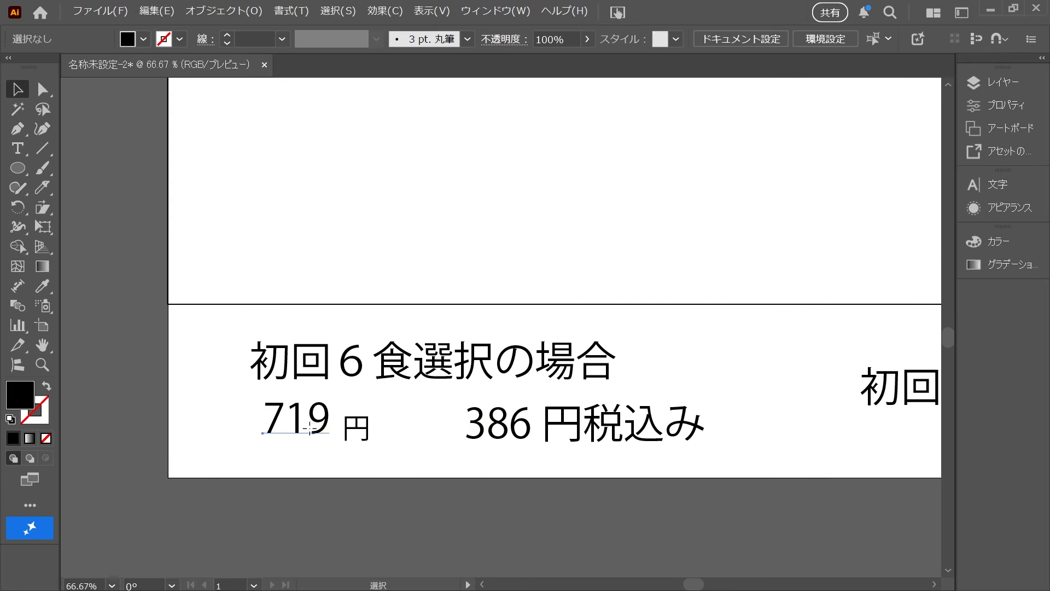
left_click_drag(308, 429, 311, 436)
left_click_drag(375, 417, 370, 426)
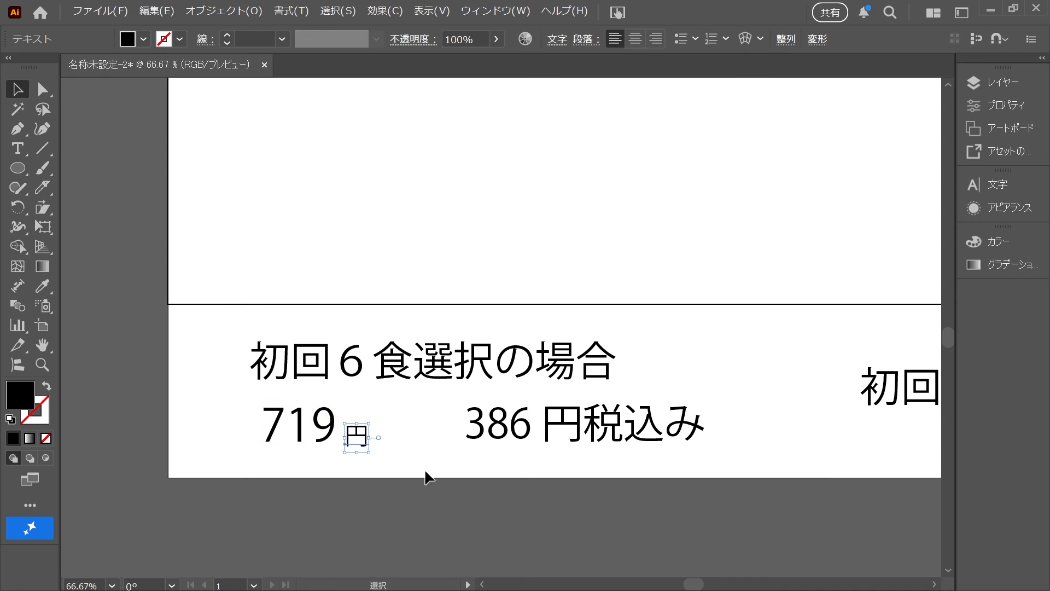
left_click(425, 478)
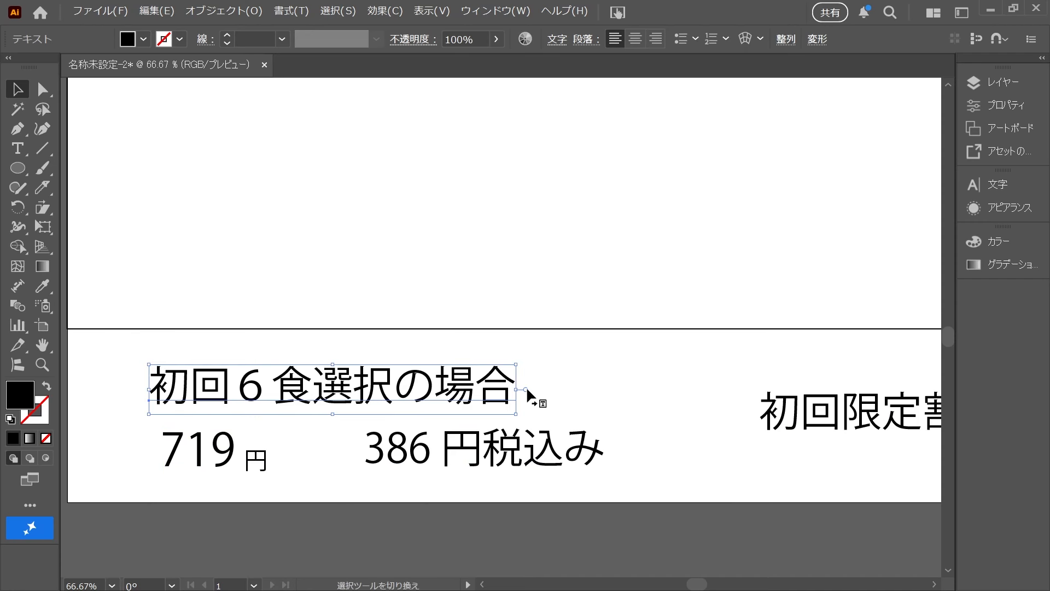
Shrink 初回６食選択の場合 above an enlarged 719 円, and scale the whole price group to fit the band's left end
left_click_drag(527, 390, 344, 390)
left_click(206, 449)
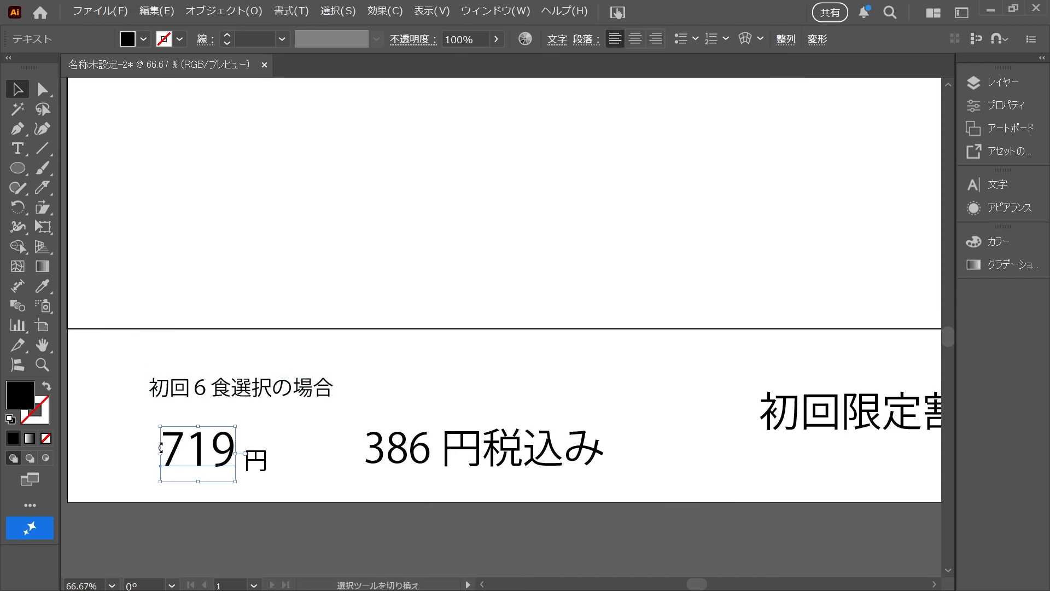
left_click_drag(160, 431, 149, 418)
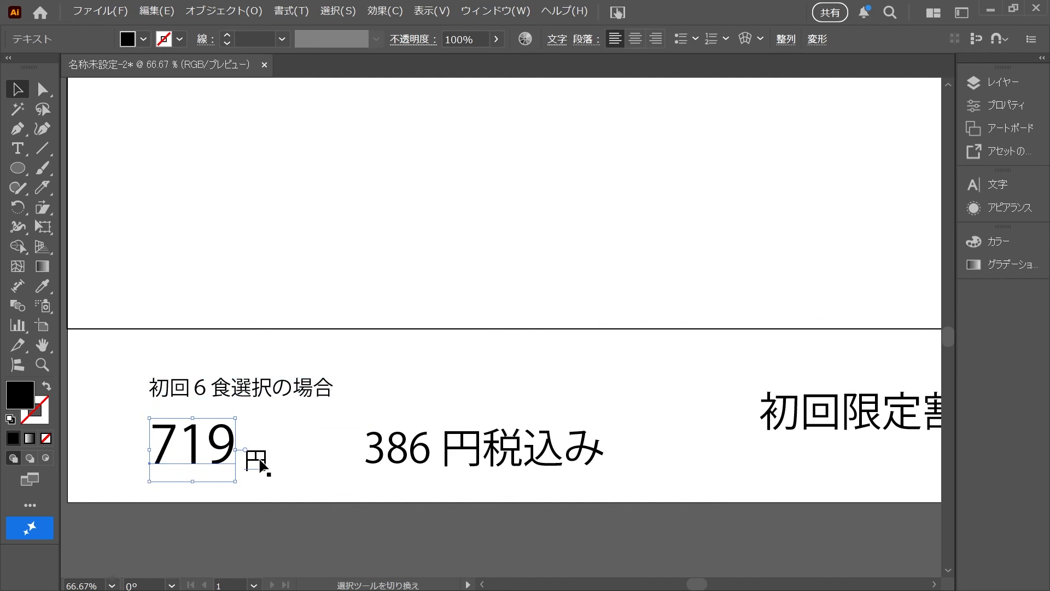
left_click_drag(260, 461, 260, 457)
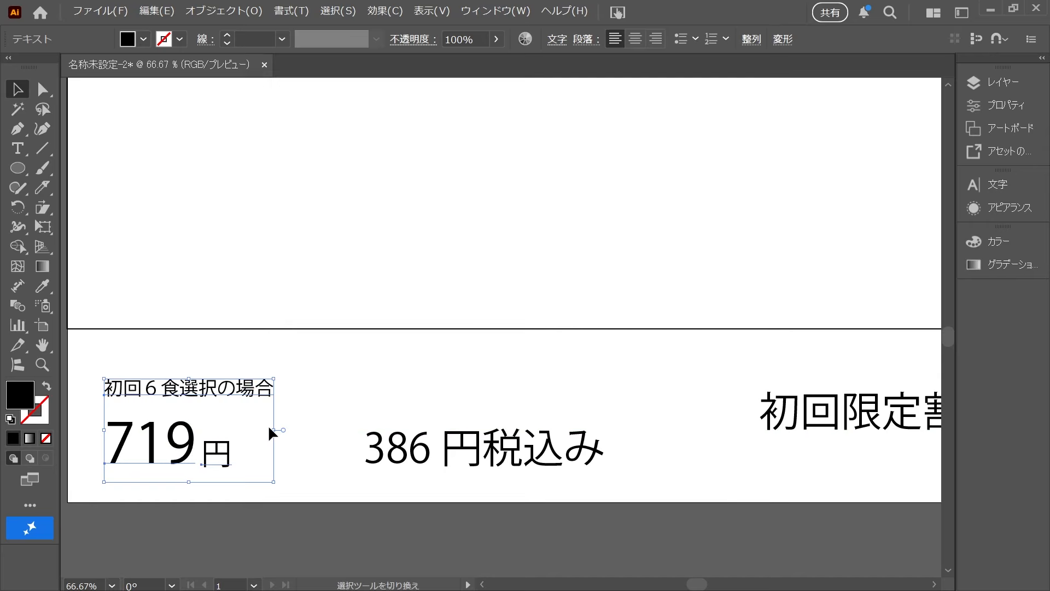
left_click_drag(274, 430, 307, 429)
left_click(353, 484)
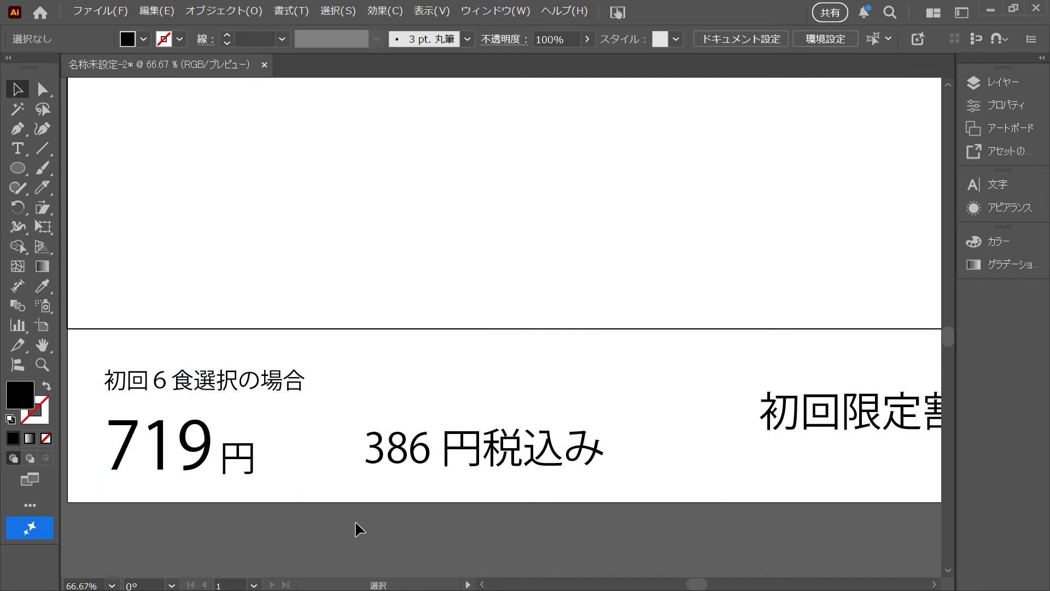
Duplicate 386 円税込み above itself, reduce the copy to 386 and delete 386 from the original
scroll(347, 521, "down", 1)
scroll(348, 521, "down", 1)
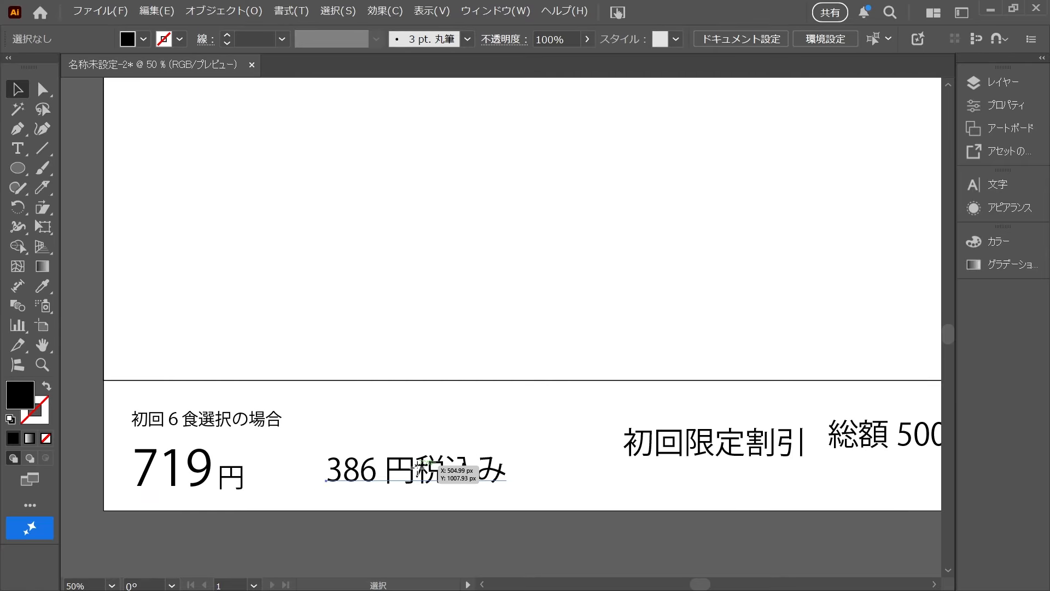
left_click_drag(417, 467, 417, 428)
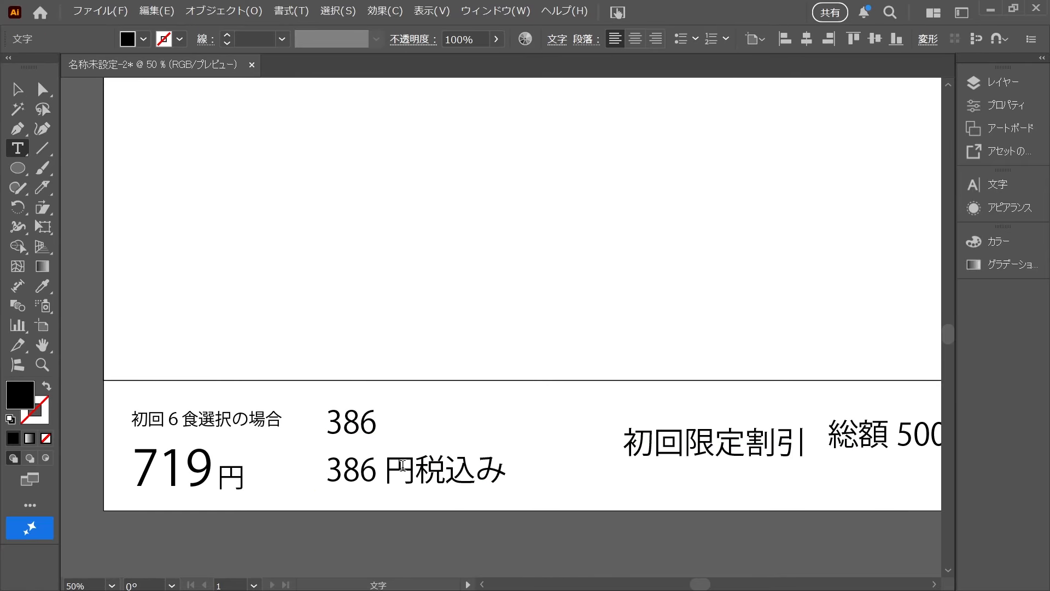
left_click_drag(377, 469, 279, 470)
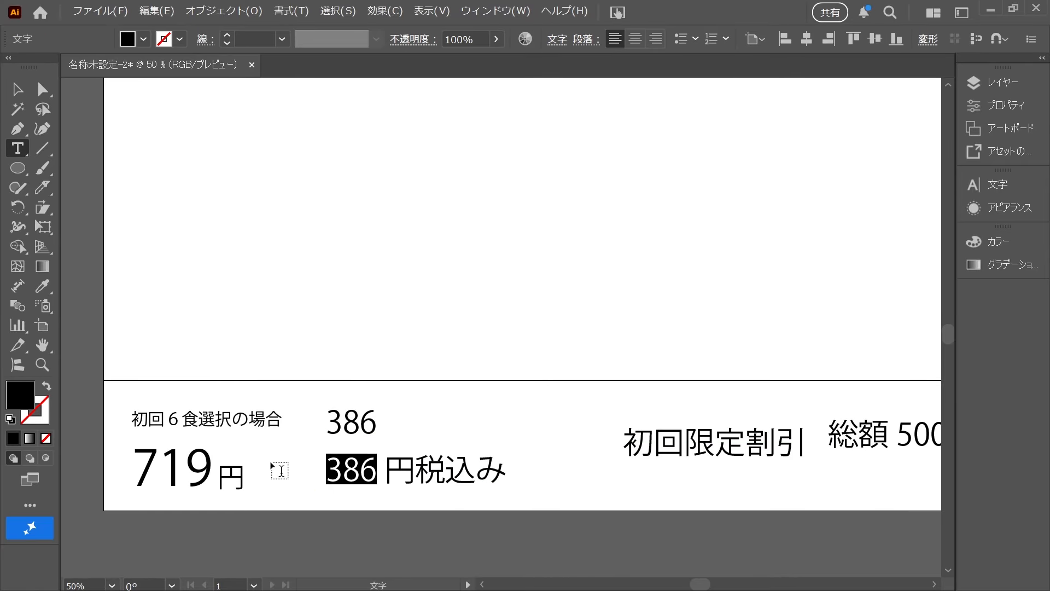
key("BackSpace")
Split 円税込み into separate text objects by trimming a duplicate to 円 and the original to 税込み
left_click(18, 89)
left_click_drag(428, 471, 509, 440)
key("t")
left_click_drag(437, 438, 566, 438)
key("BackSpace")
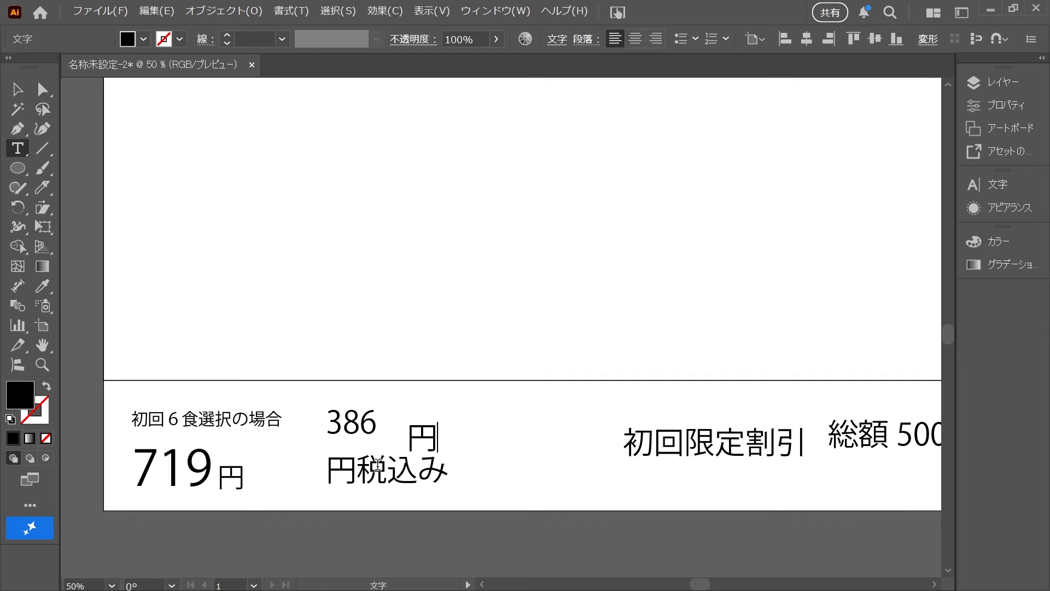
left_click(358, 469)
key("BackSpace")
left_click(17, 89)
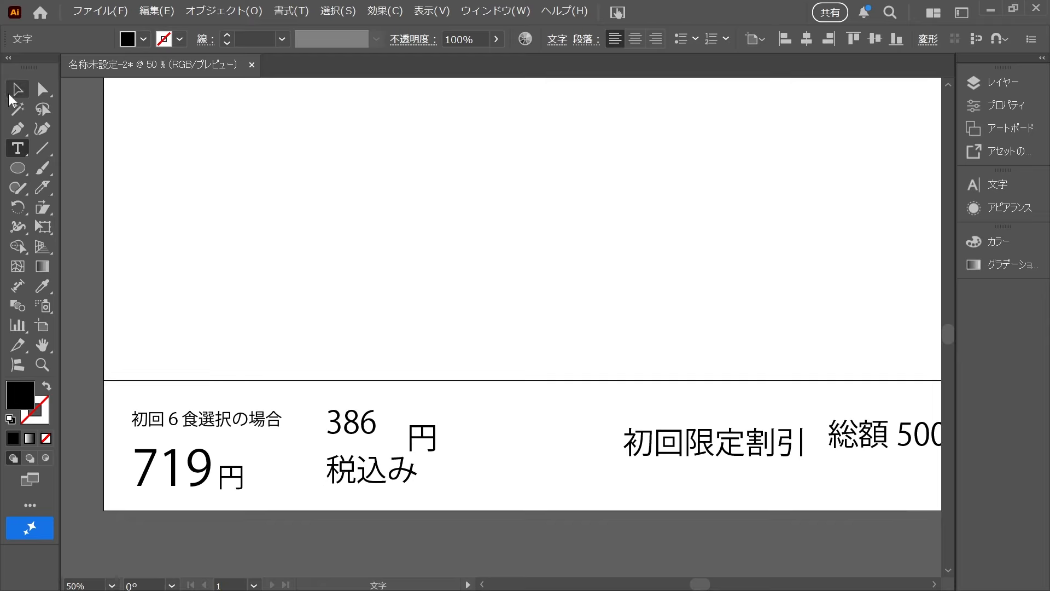
Enlarge 386 and stack smaller 円 and 税込み beside it as one price group in the bottom band
left_click_drag(363, 479, 430, 482)
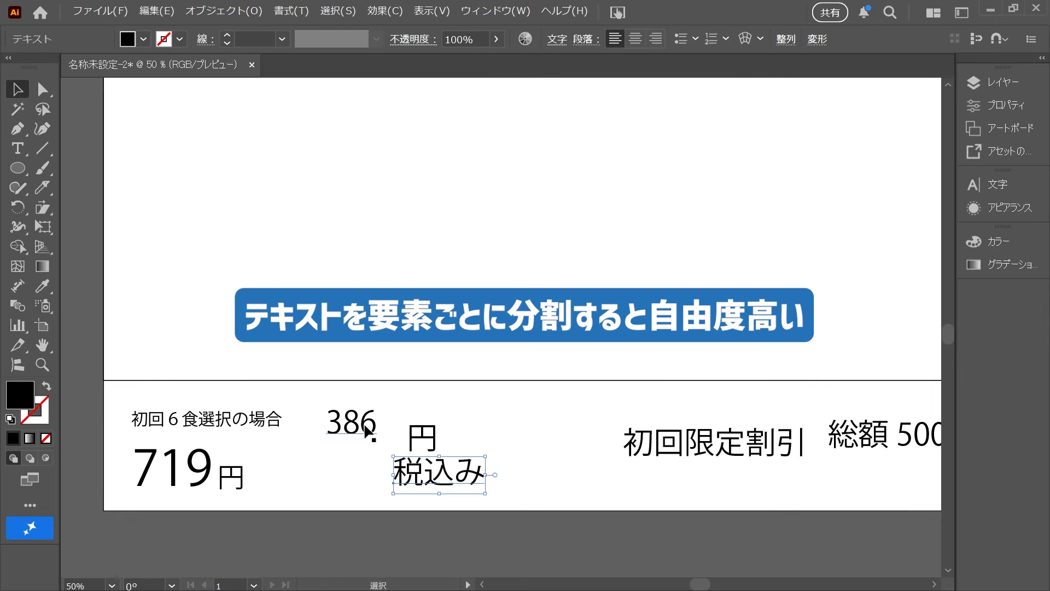
left_click_drag(375, 425, 355, 458)
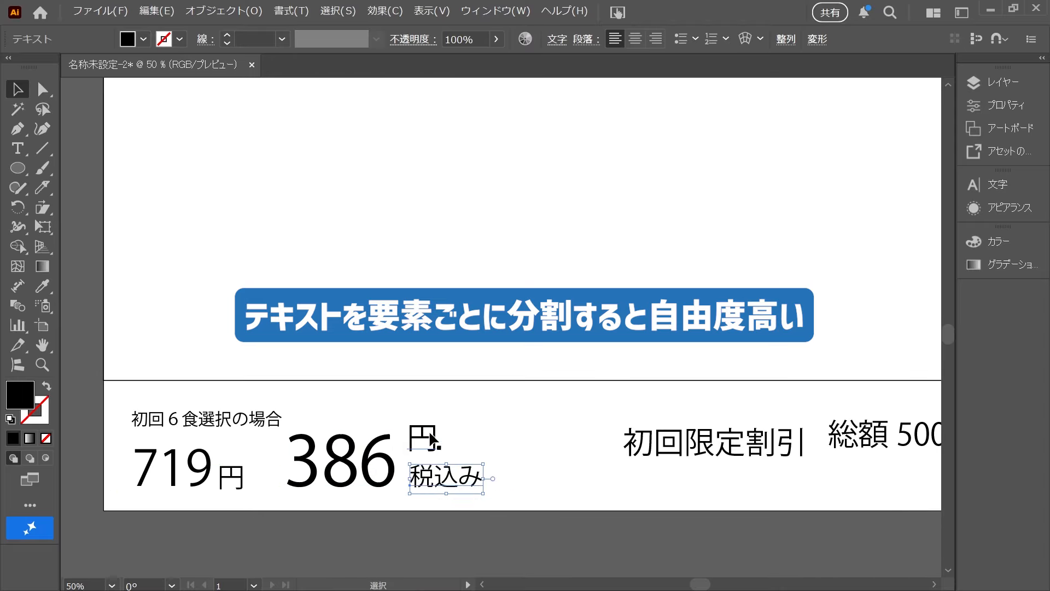
left_click_drag(430, 434, 432, 442)
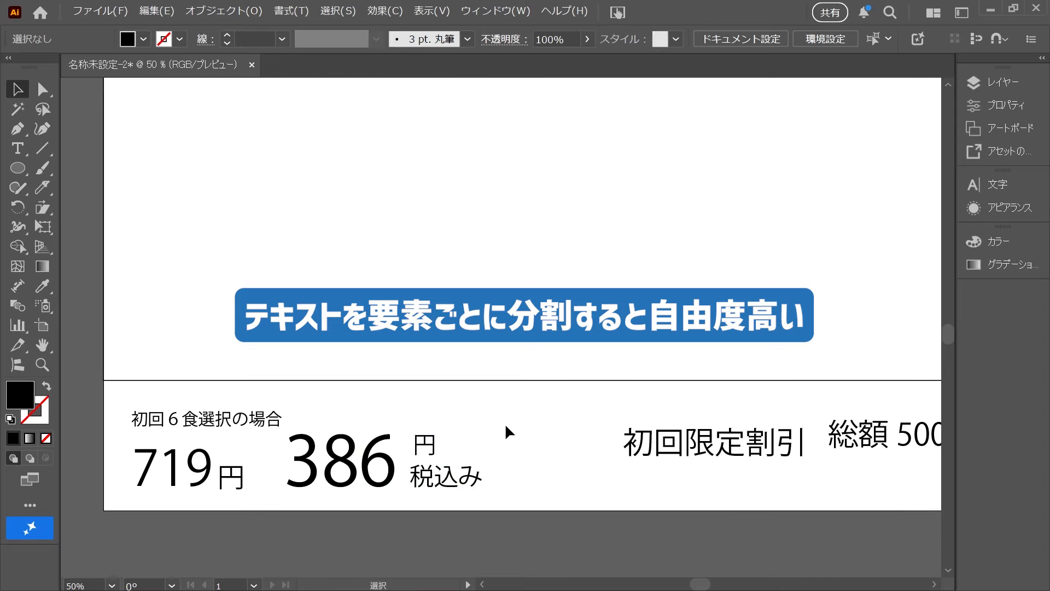
left_click_drag(504, 422, 384, 473)
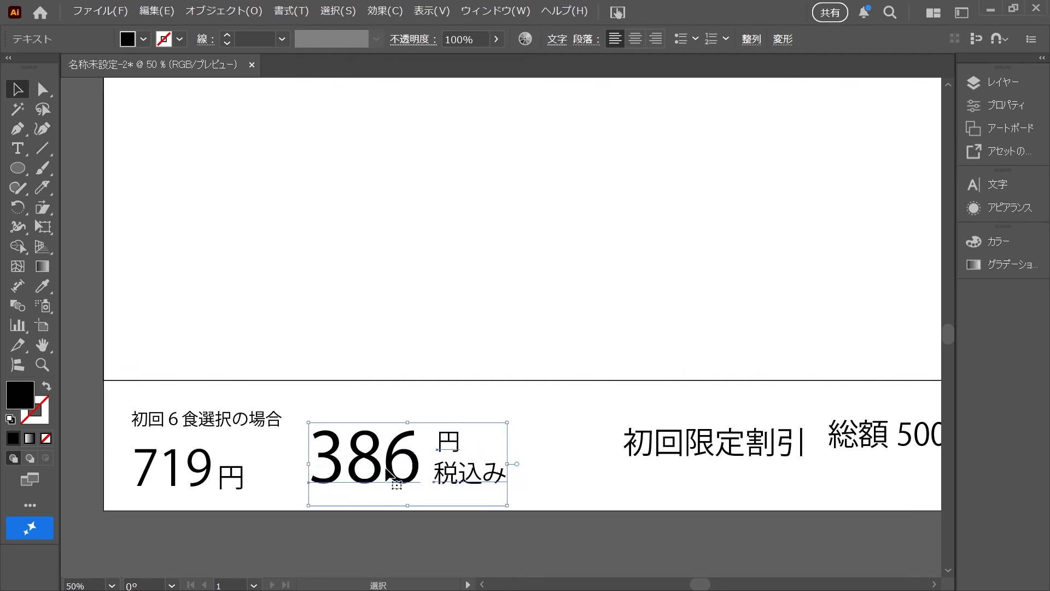
Enlarge 386 further and shift 円 and 税込み to fit beside the bigger number
left_click(323, 520)
left_click_drag(321, 519, 306, 520)
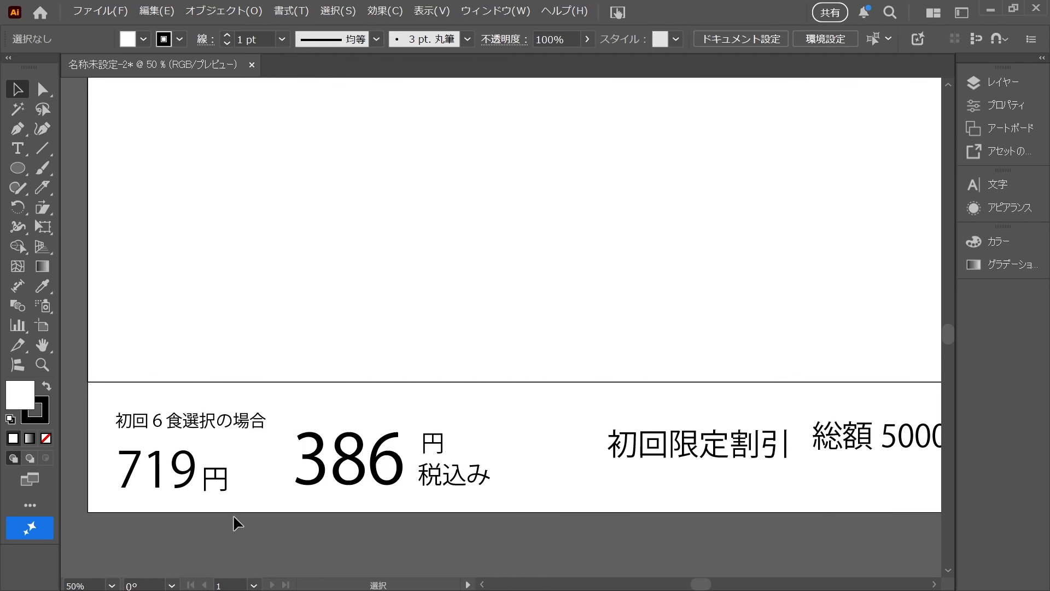
left_click(364, 471)
left_click_drag(405, 423, 430, 387)
left_click_drag(526, 418, 444, 486)
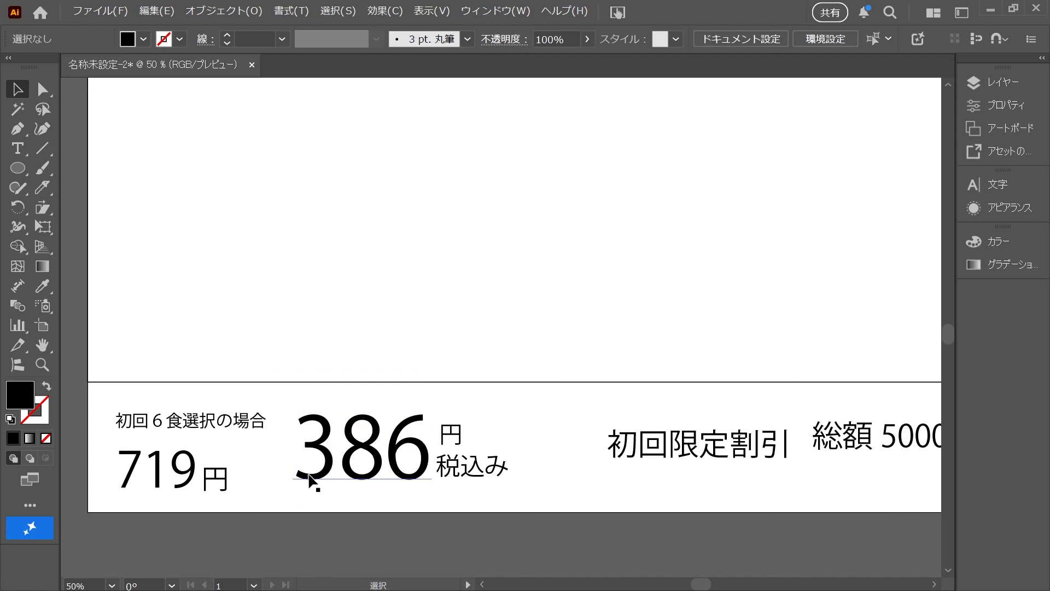
Move 719 円 up closer beneath 初回６食選択の場合 and shrink that caption slightly
left_click(215, 470)
left_click(163, 476, "shift")
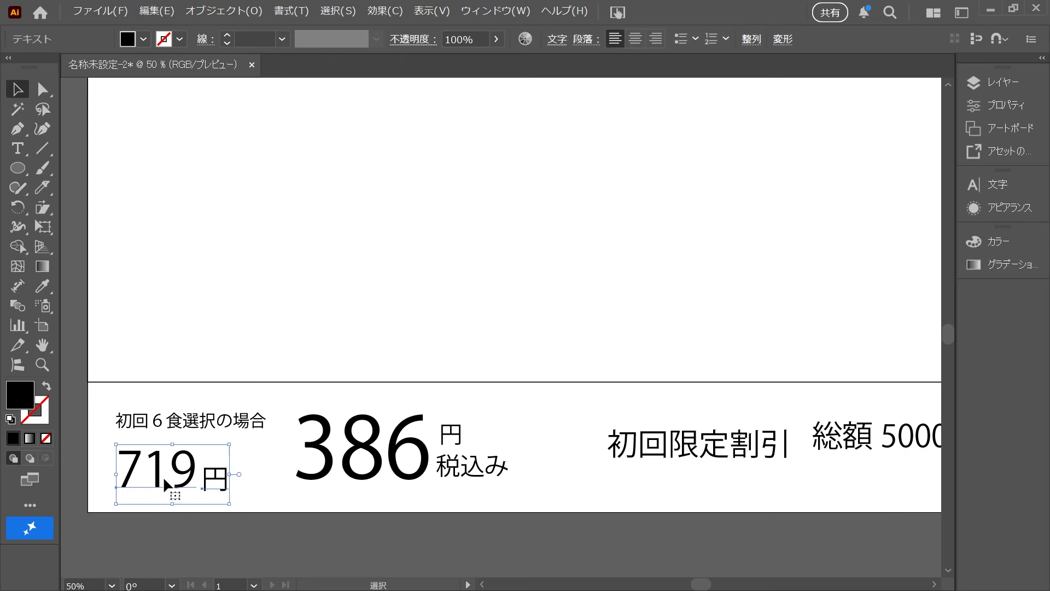
left_click_drag(174, 476, 185, 467)
left_click_drag(198, 422, 210, 415)
left_click(280, 455)
key("space")
left_click_drag(348, 483, 337, 486)
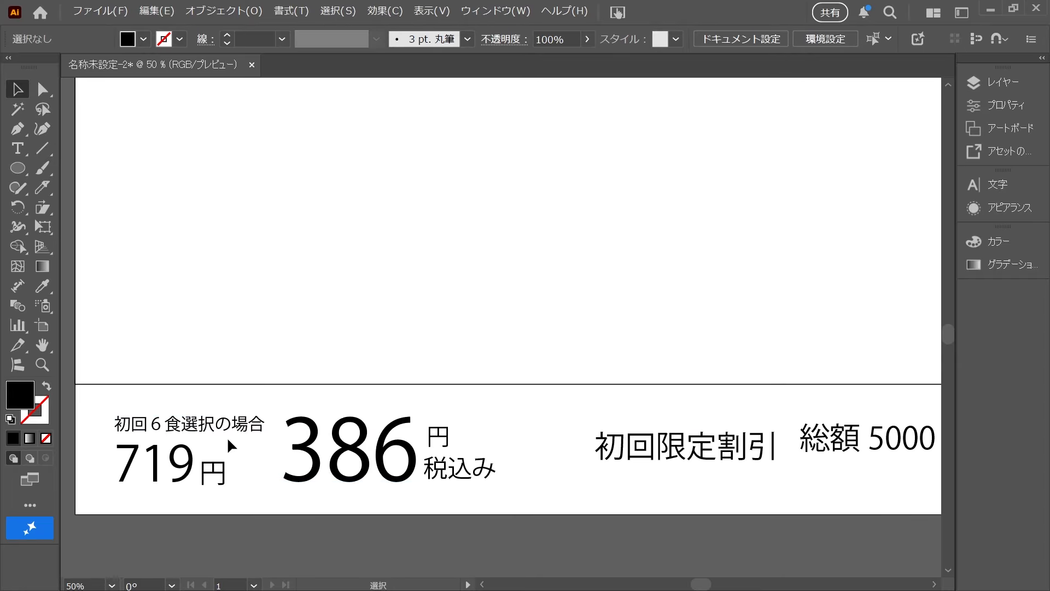
left_click(231, 428)
left_click_drag(266, 427, 262, 428)
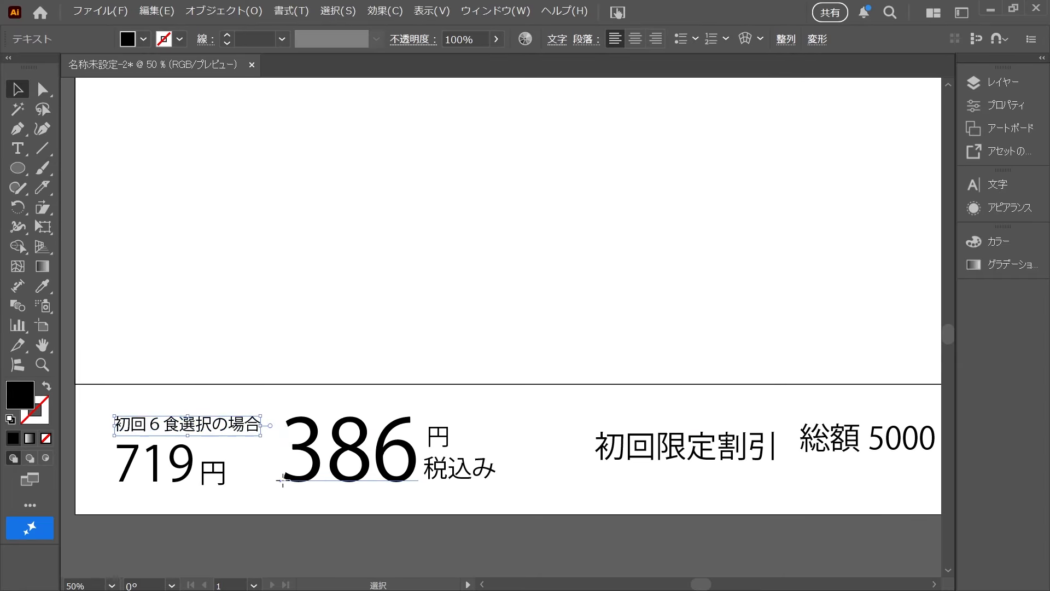
left_click(520, 520)
Trim a duplicate of 総額 5000 円 above the band to the number only and write it as 5,000
left_click(689, 450)
key("space")
left_click_drag(688, 450, 484, 447)
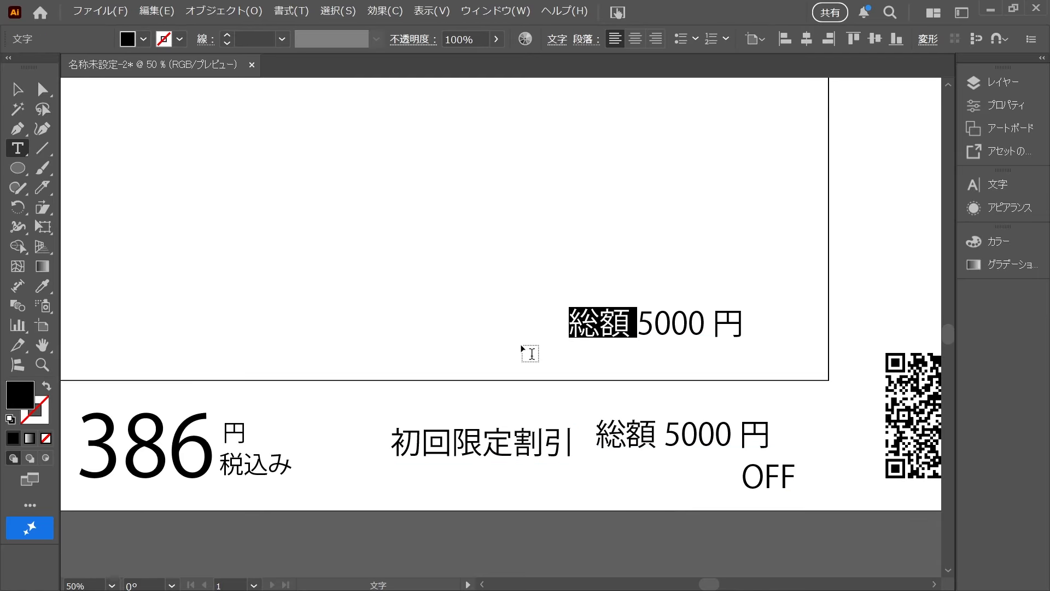
key("BackSpace")
left_click_drag(638, 322, 805, 417)
key("BackSpace")
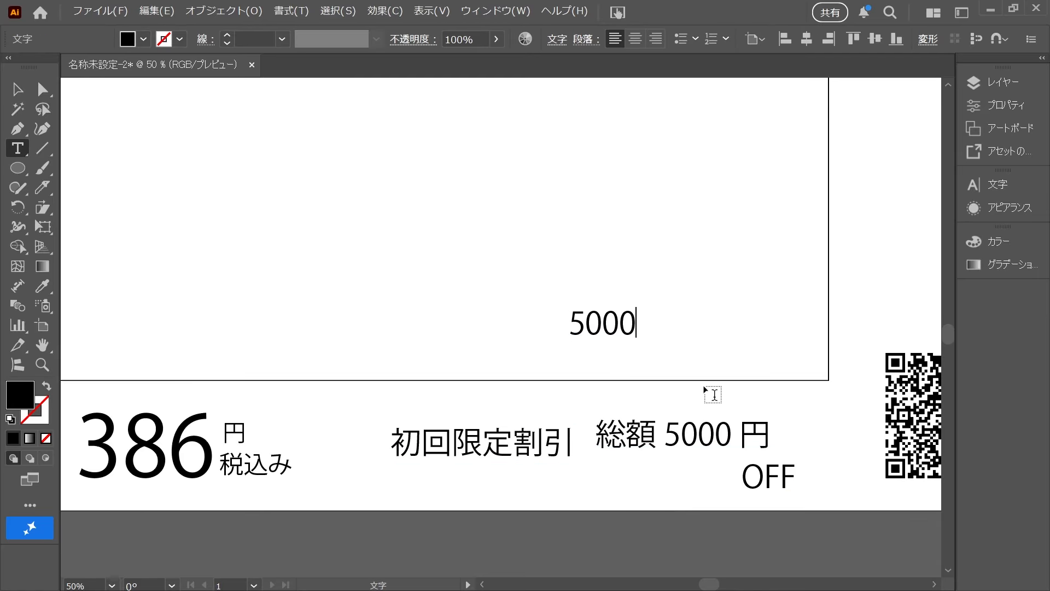
left_click(584, 323)
type(",")
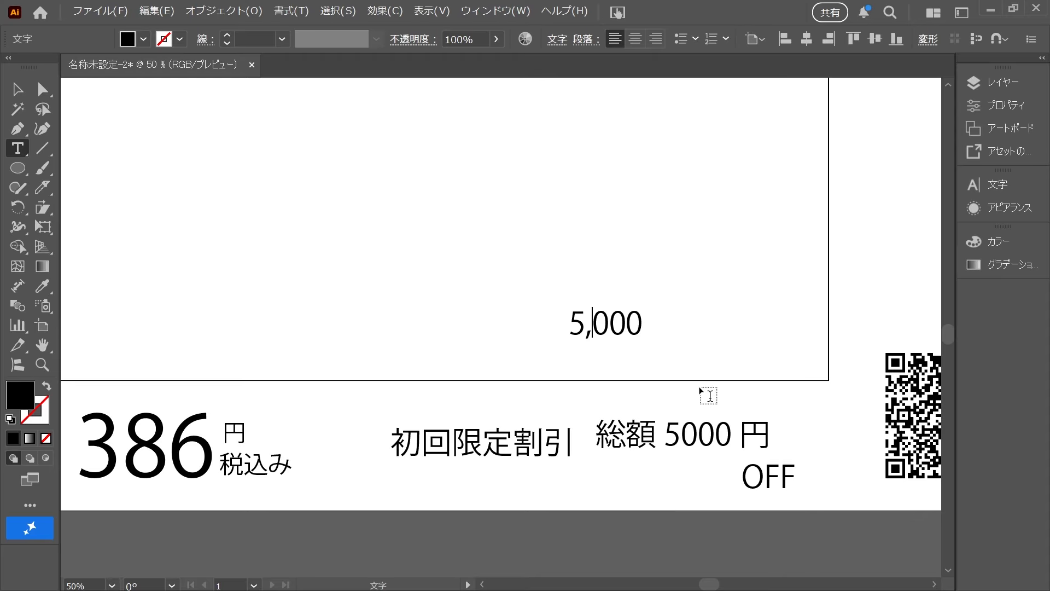
Trim further duplicates of 総額 5000 円 into separate 円 and 総額 text objects, placing 円 beside 5,000
left_click(17, 89)
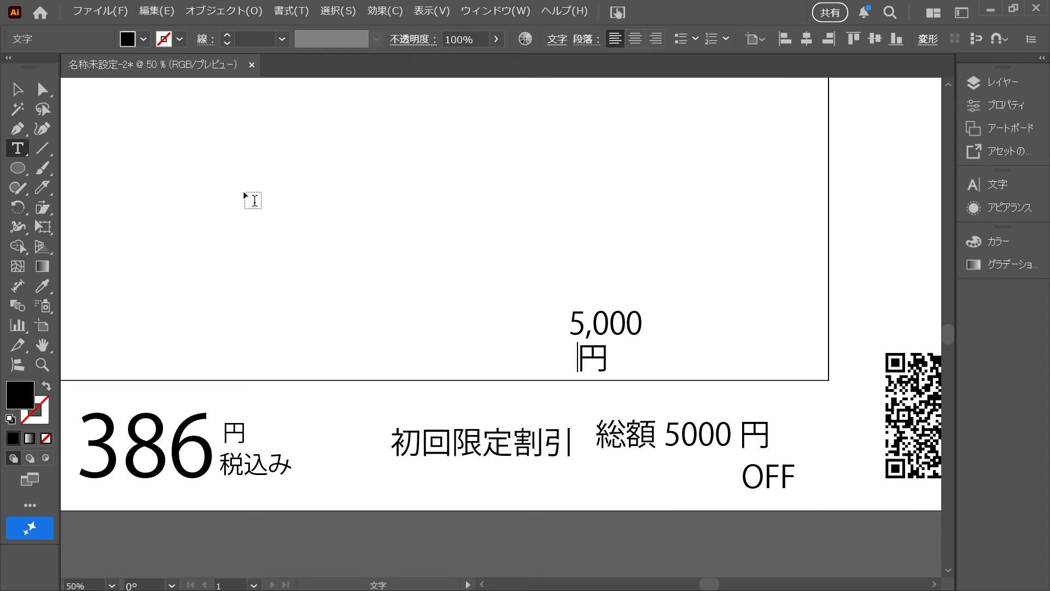
key("Escape")
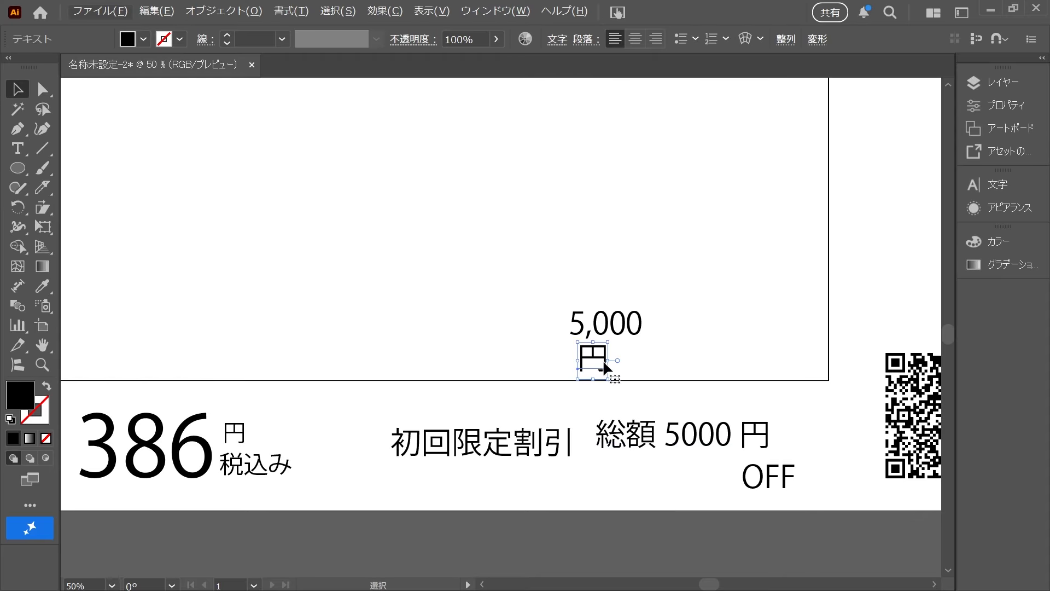
left_click_drag(603, 360, 720, 332)
double_click(608, 361)
left_click_drag(612, 361, 759, 361)
key("BackSpace")
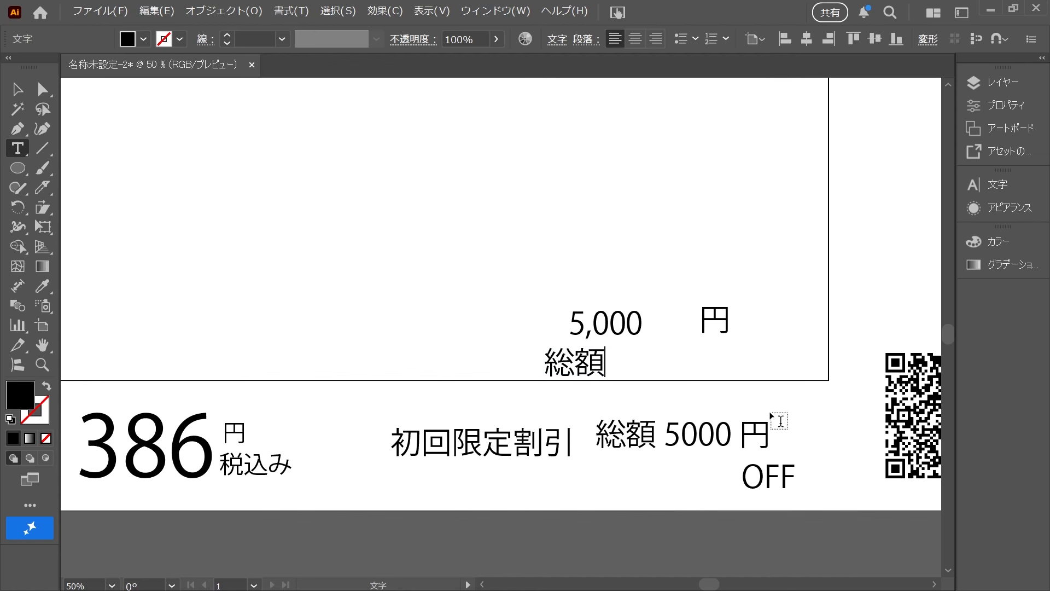
left_click(17, 89)
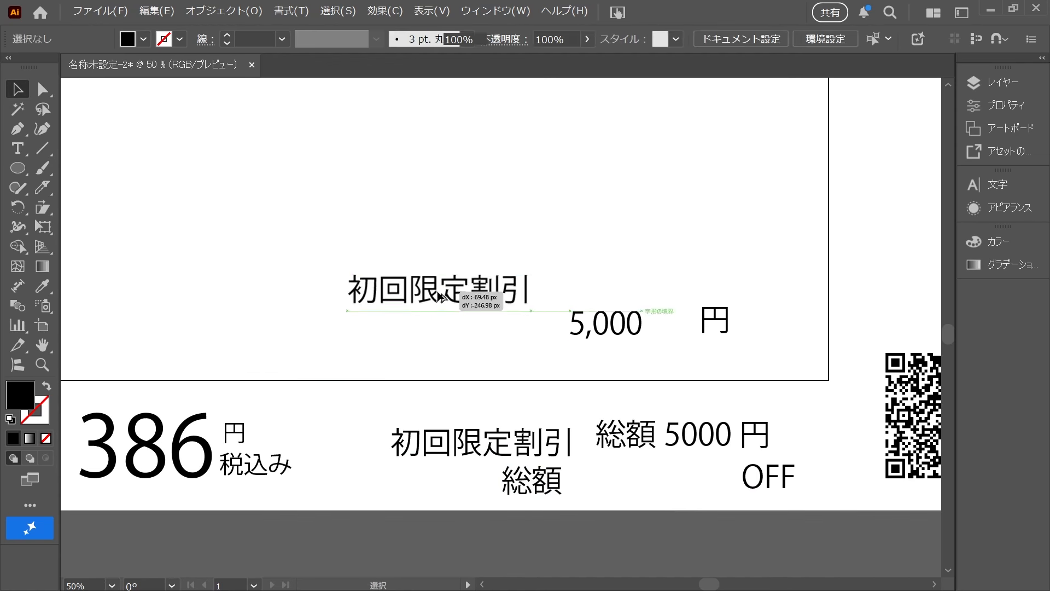
Split 初回限定割引 into separate texts by trimming a duplicate to 初回限定 and the original to 割引, stacked in the band
double_click(467, 301)
left_click_drag(469, 296, 544, 287)
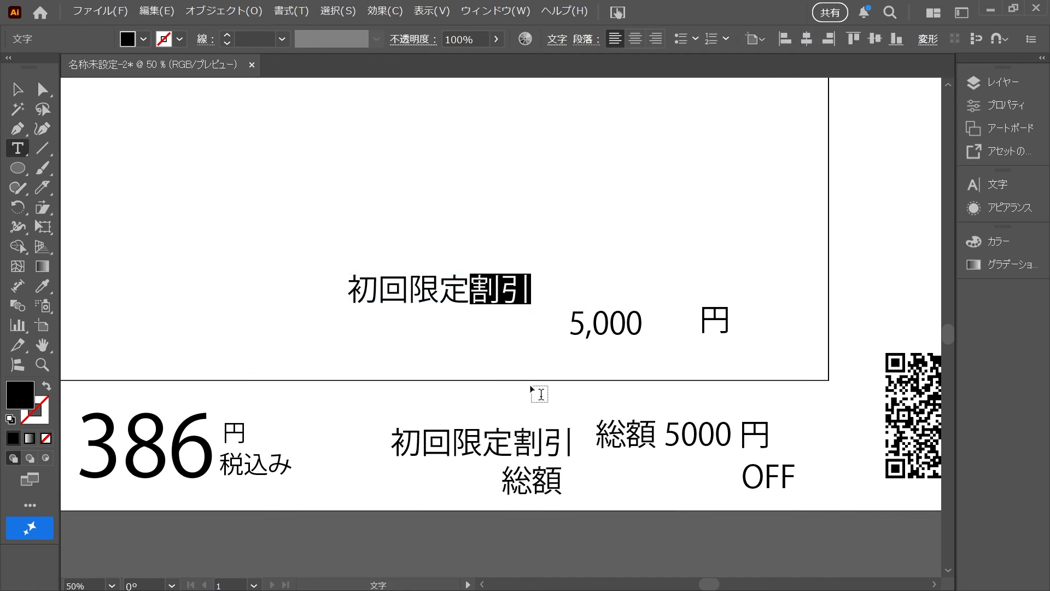
key("BackSpace")
left_click(18, 89)
double_click(501, 442)
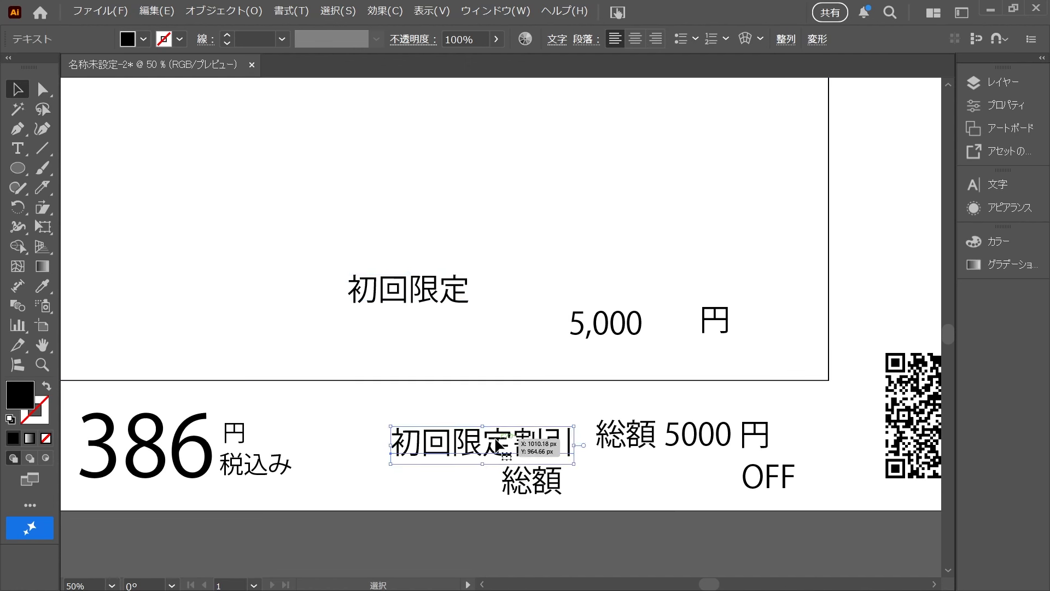
key("BackSpace")
left_click_drag(513, 442, 471, 449)
left_click(17, 89)
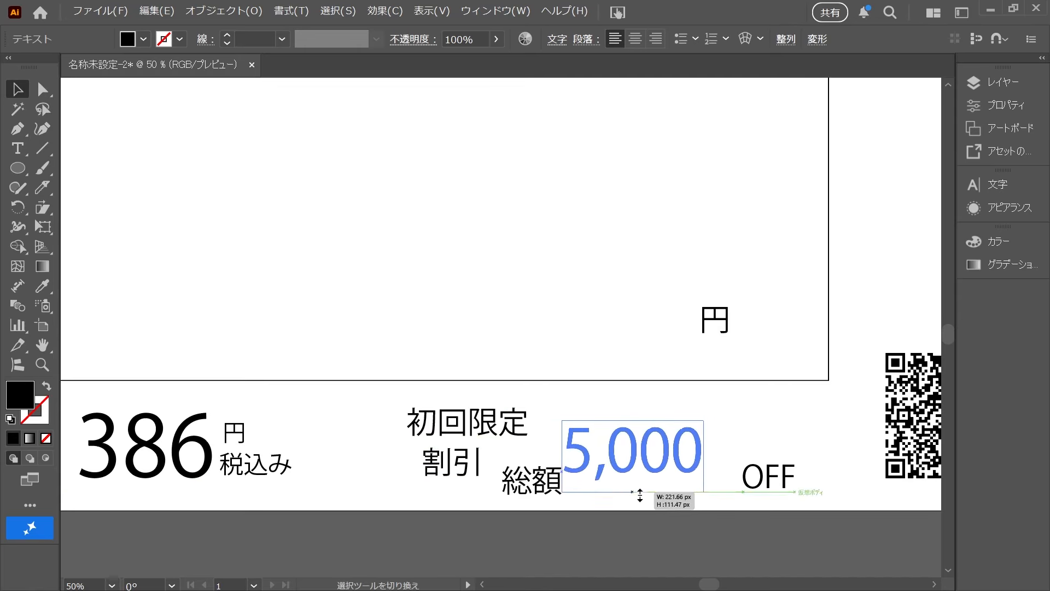
Enlarge 5,000 in the bottom band and place 円 directly above OFF beside it
mouse_move(640, 495)
left_mouse_down()
mouse_move(642, 521)
mouse_move(637, 509)
left_mouse_up()
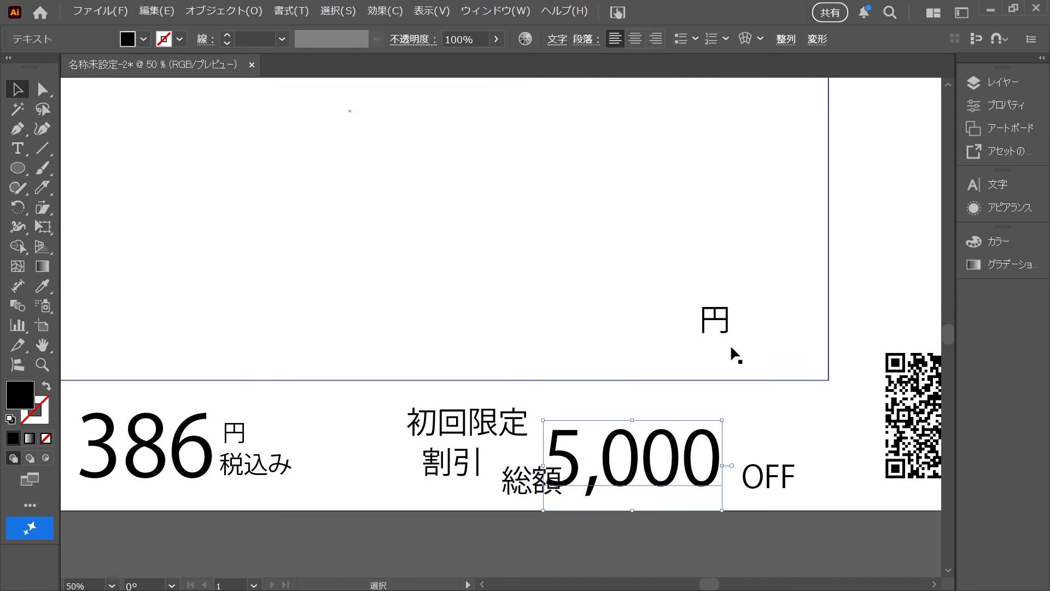
left_click_drag(720, 336, 765, 458)
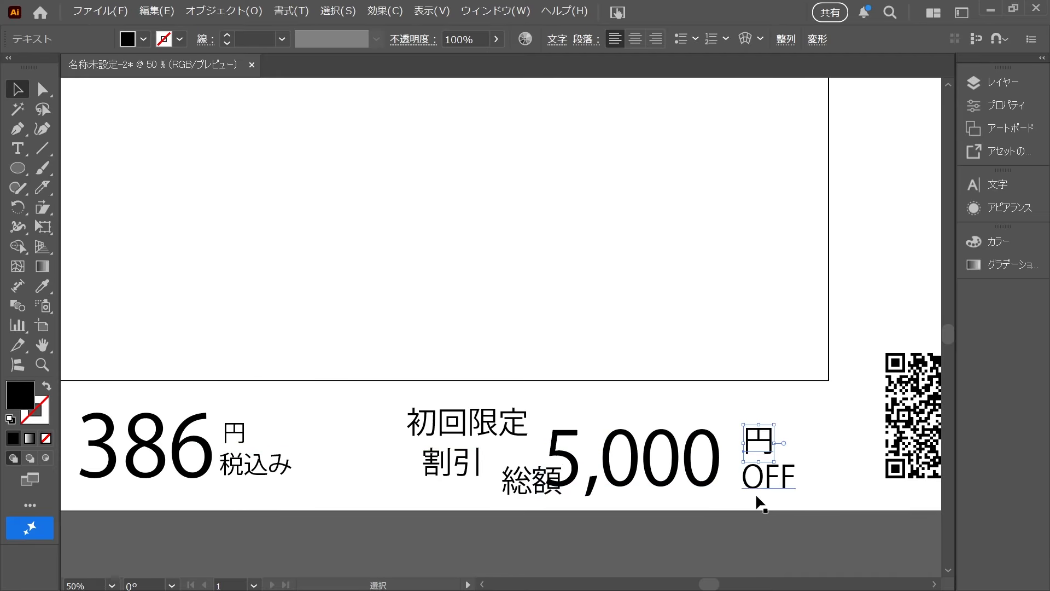
left_click_drag(680, 438, 715, 422)
left_click(732, 501)
Set 割引 next to 総額, enlarge 初回限定 above them and move the 割引 総額 pair lower
left_click_drag(604, 517, 647, 534)
left_click_drag(587, 500, 503, 484)
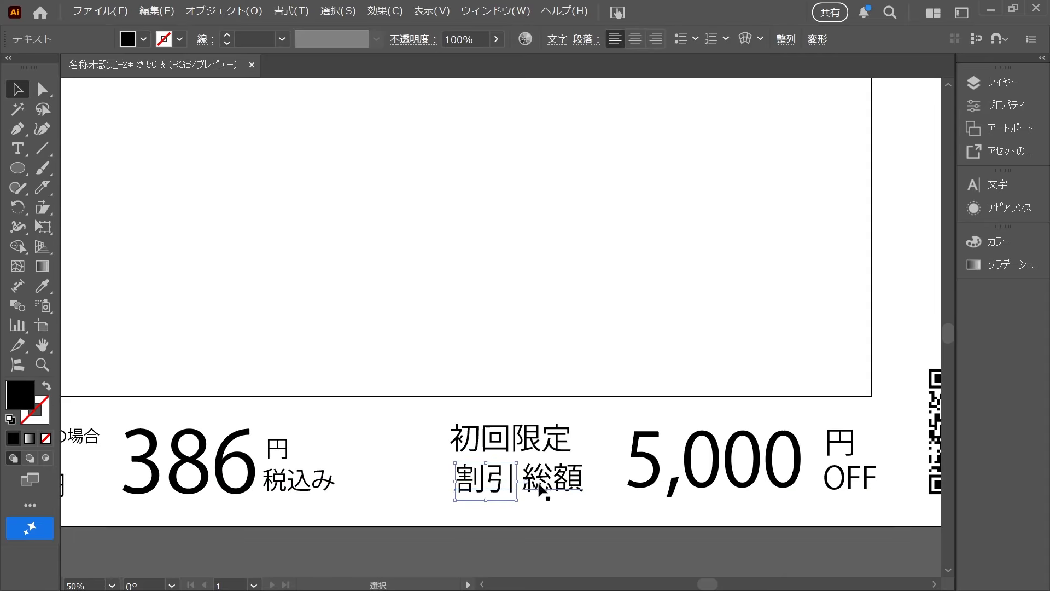
mouse_move(537, 437)
left_mouse_down()
mouse_move(552, 433)
mouse_move(543, 434)
left_mouse_up()
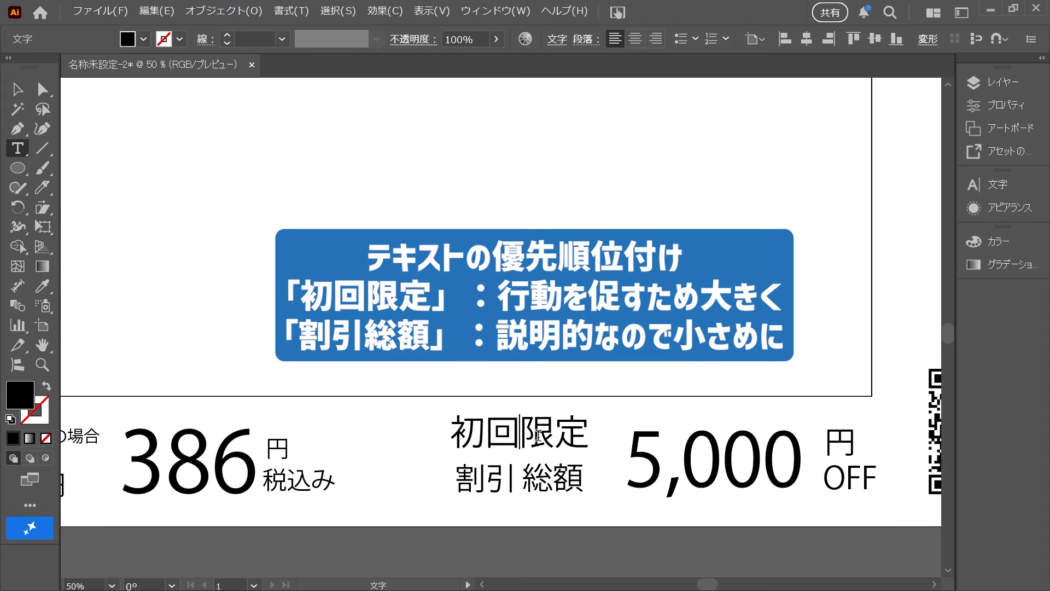
key("Escape")
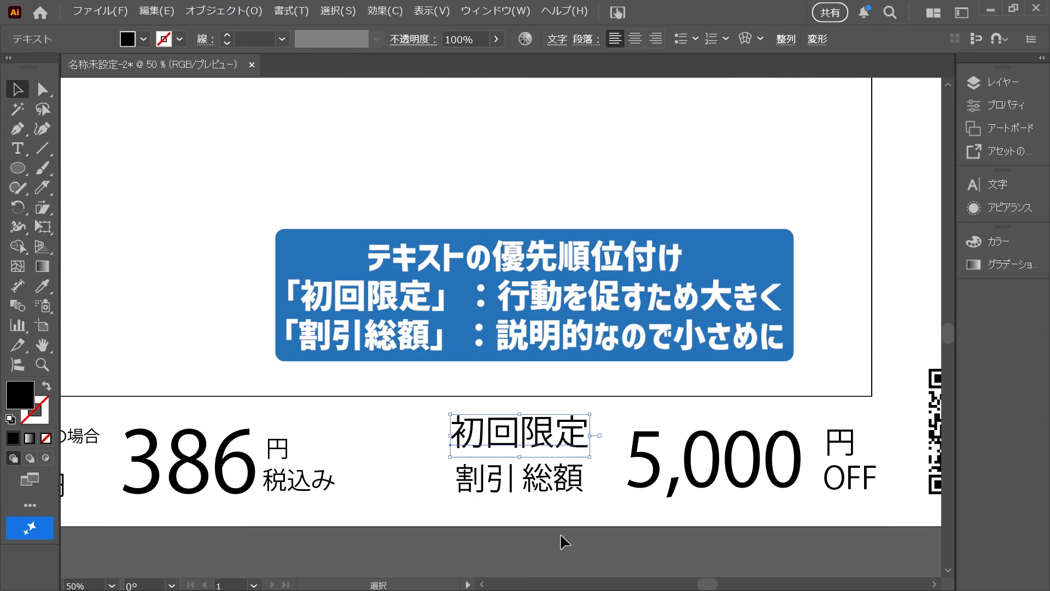
left_click_drag(550, 477, 559, 498)
Split 初回限定 into separate 初回 and 限定 texts, stack them in two lines and enlarge them beside the discount amount
key("t")
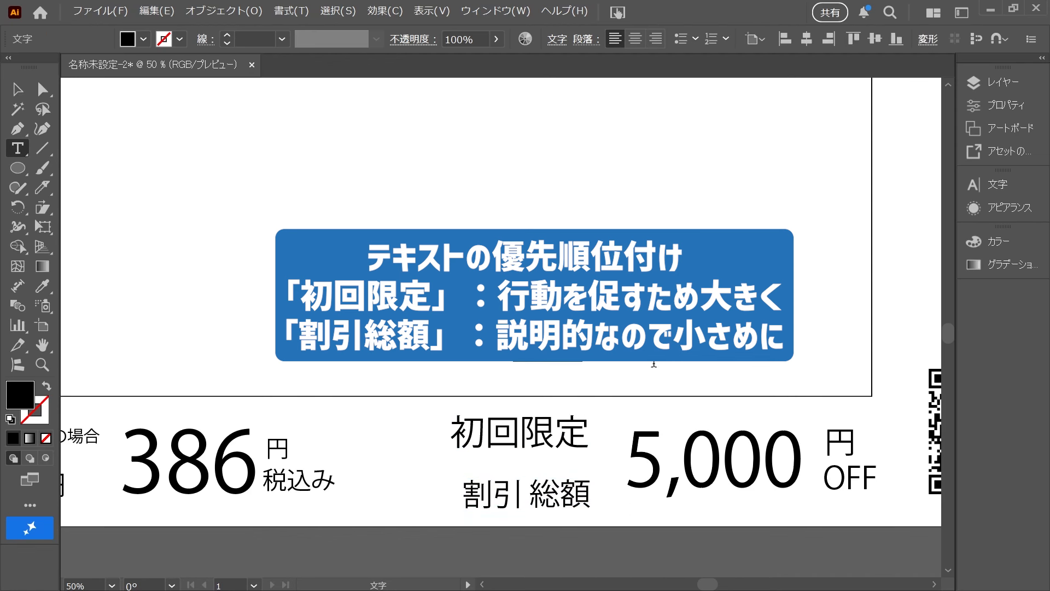
key("BackSpace")
left_click_drag(518, 430, 487, 460)
left_click(17, 89)
left_click_drag(482, 332, 487, 402)
left_click_drag(556, 420, 416, 514)
left_click_drag(457, 461, 424, 468)
left_click(588, 444)
Move 割引 next to the stacked 初回 限定 and merge the 総額 text into it as 割引総額
left_click_drag(506, 495, 552, 458)
left_click(603, 515)
double_click(572, 495)
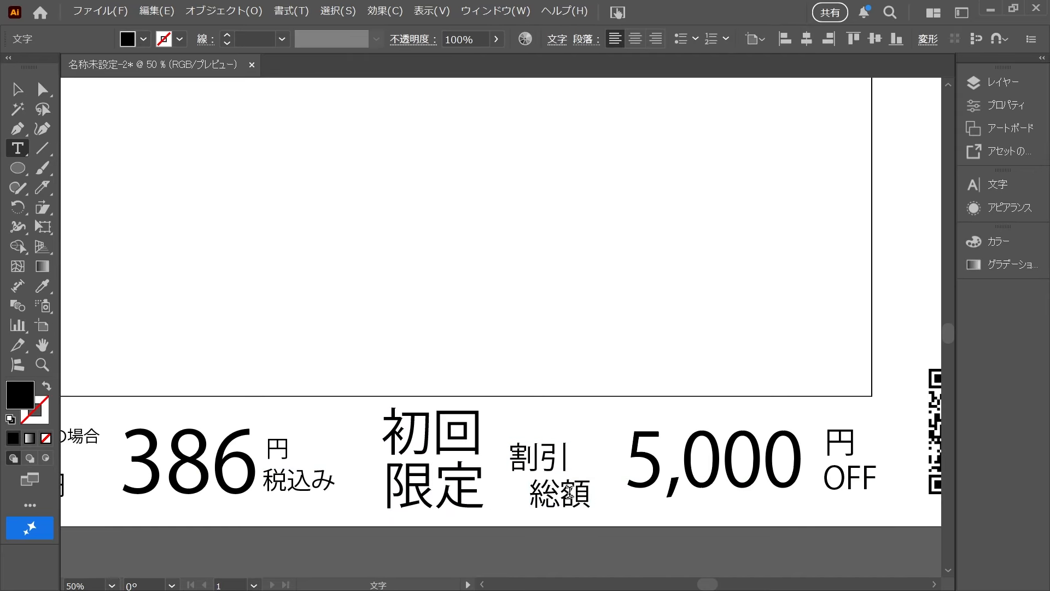
key("ctrl+a")
key("ctrl+x")
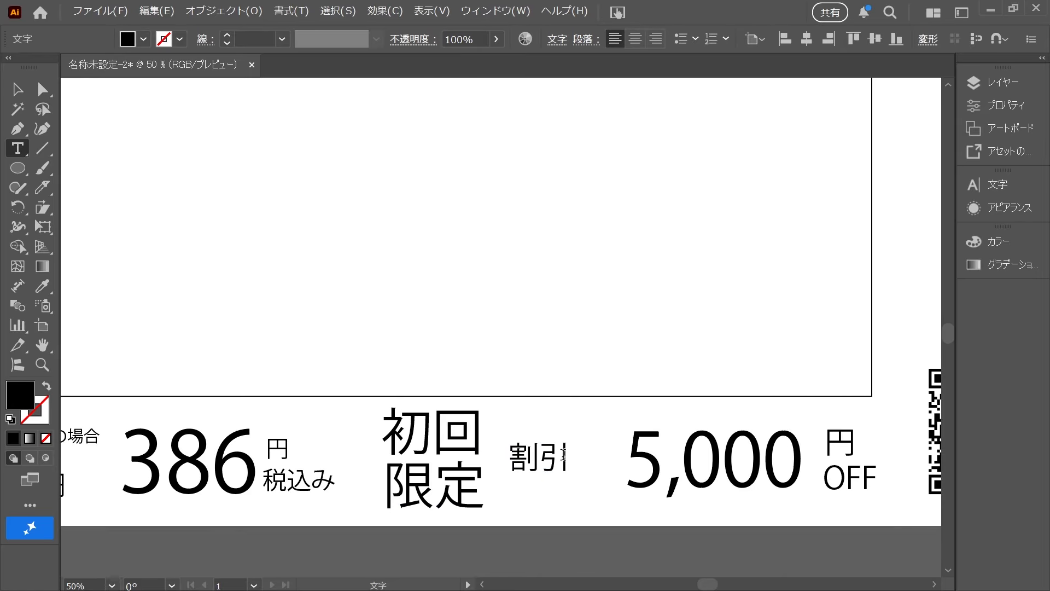
left_click(567, 457)
key("ctrl+v")
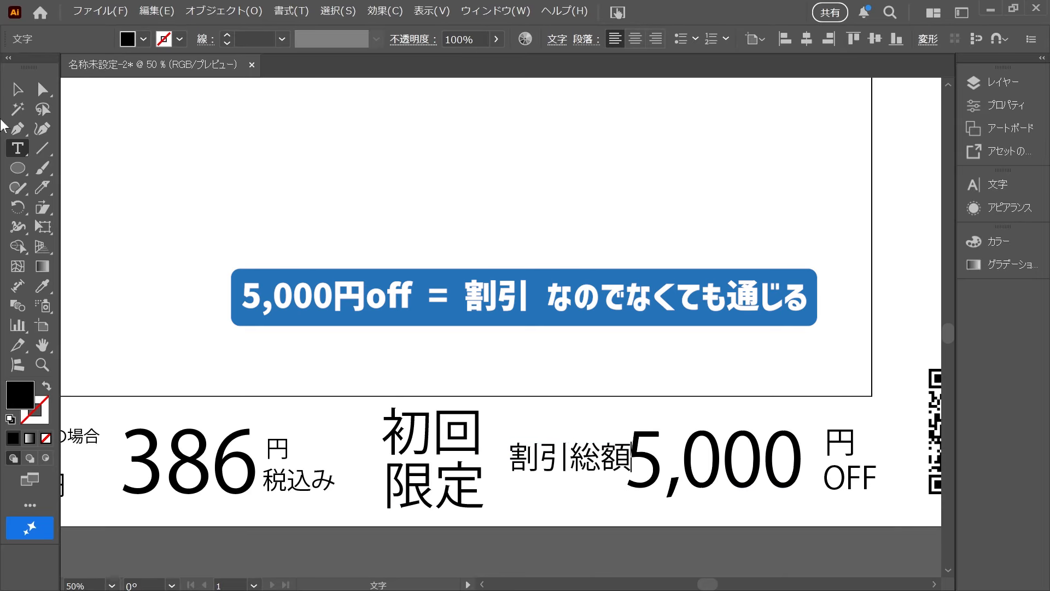
left_click(14, 91)
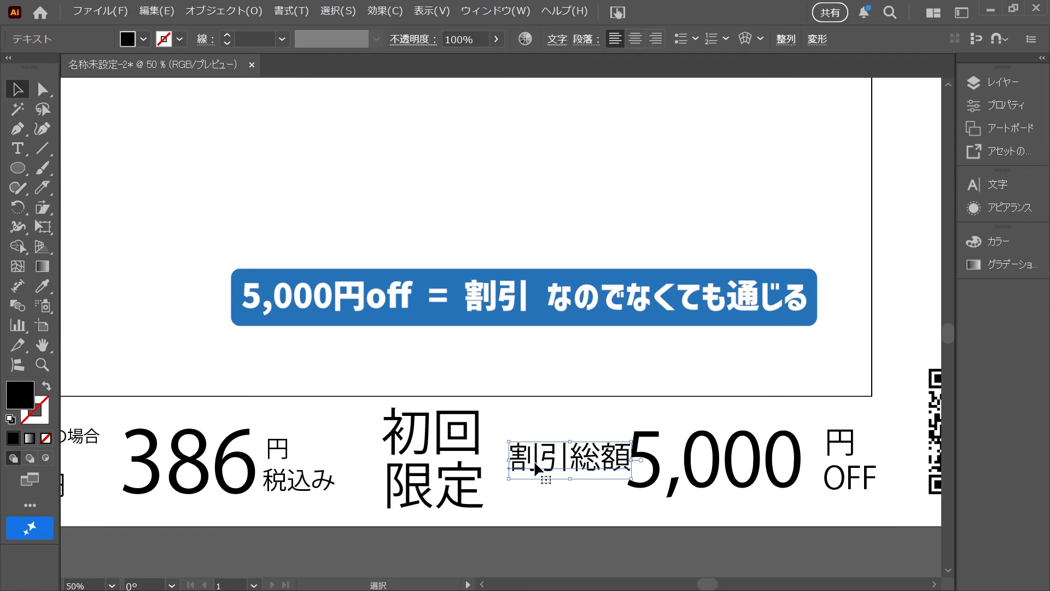
Shrink 割引総額 and scale the stacked 初回 限定 to the same width, placing it directly above
left_click_drag(634, 461, 586, 462)
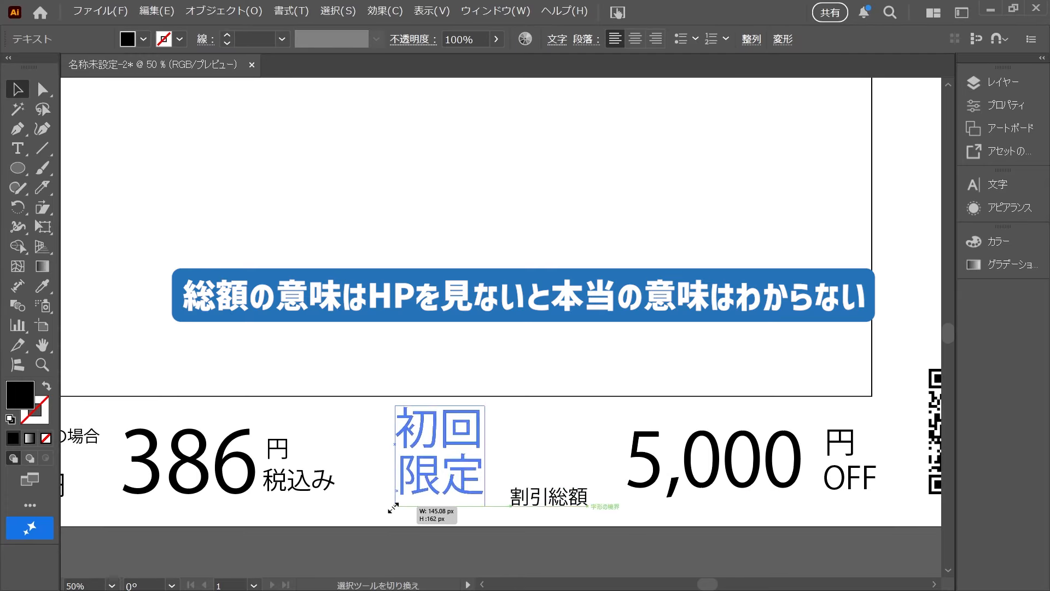
left_click_drag(393, 508, 530, 465)
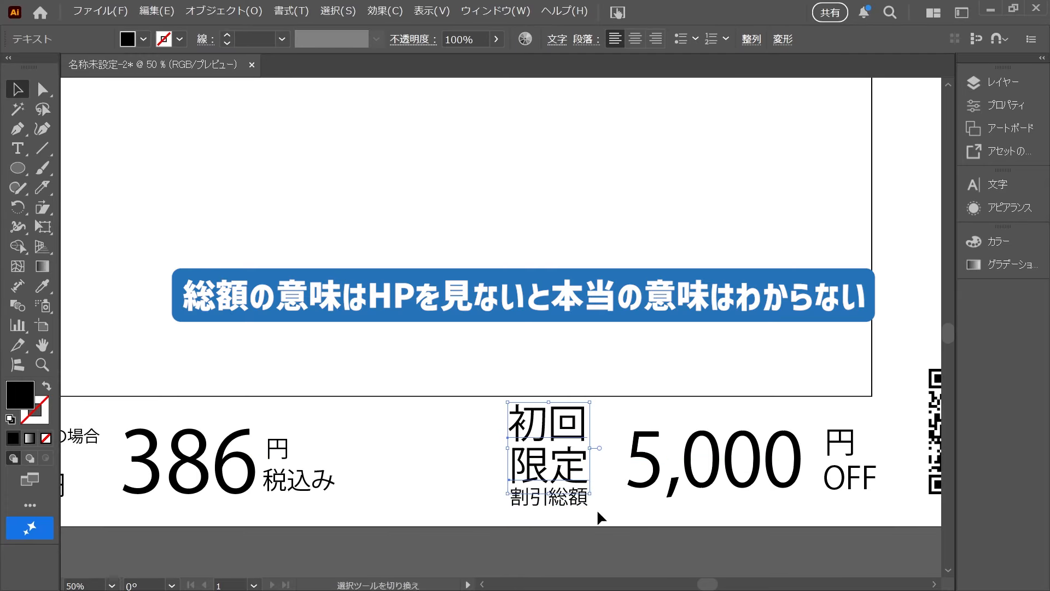
left_click(609, 543)
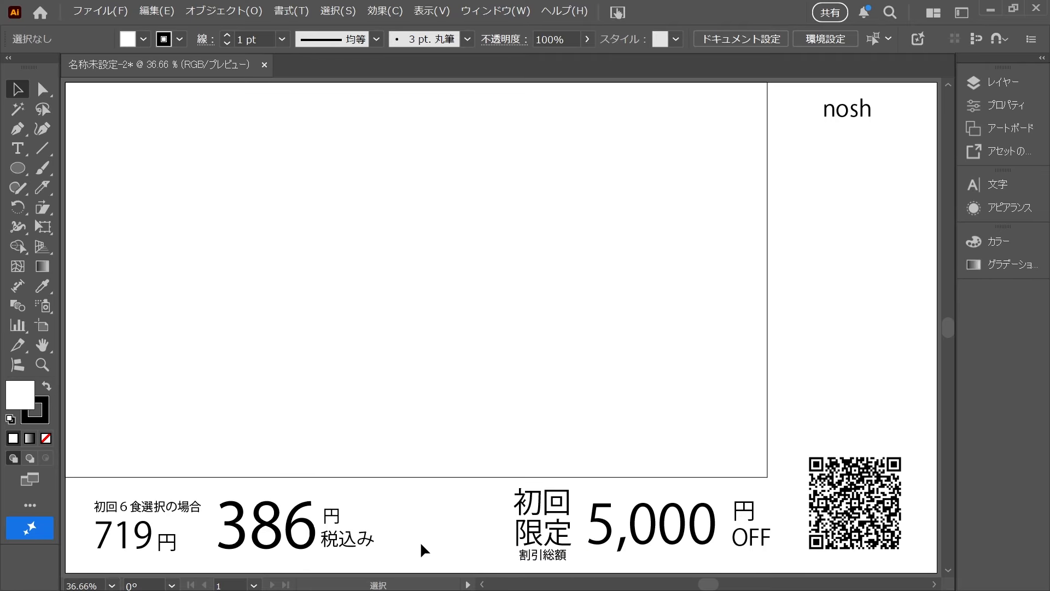
Draw separate background rectangles covering the full-height side column and the bottom band beneath the video area
key("m")
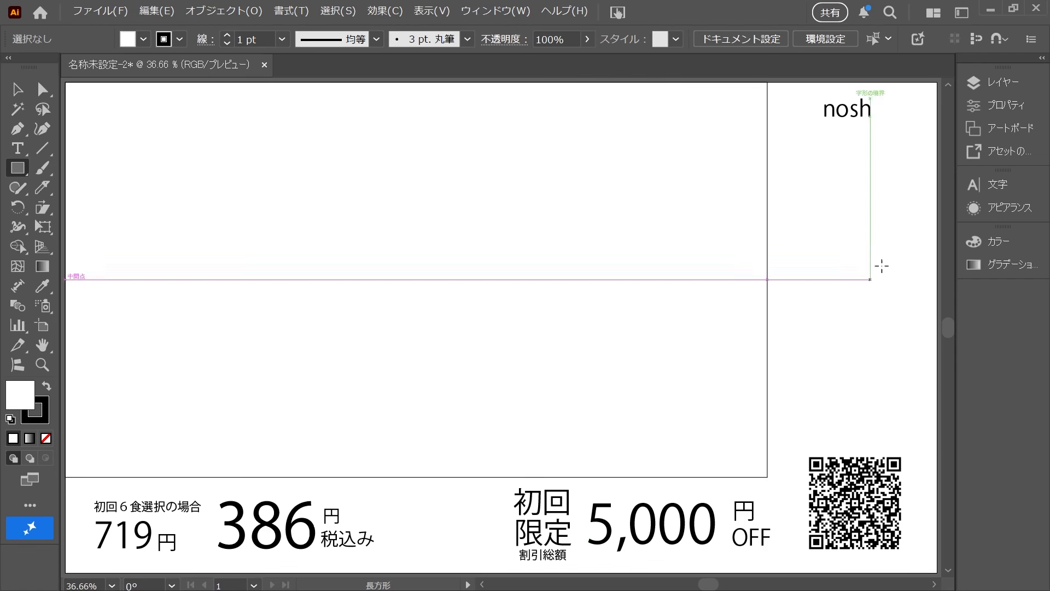
left_click_drag(937, 83, 767, 573)
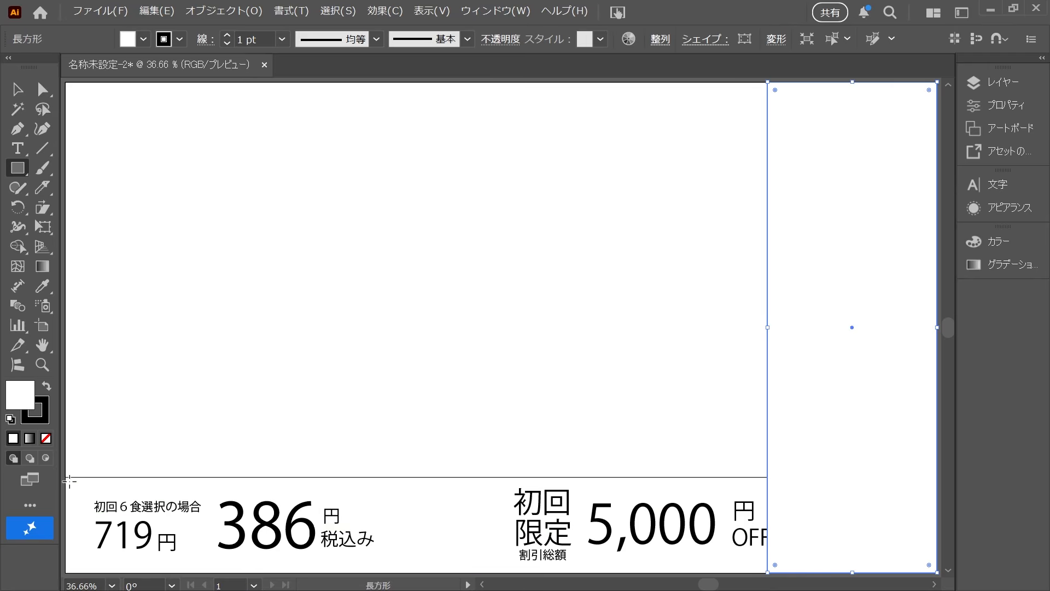
left_click_drag(66, 477, 767, 573)
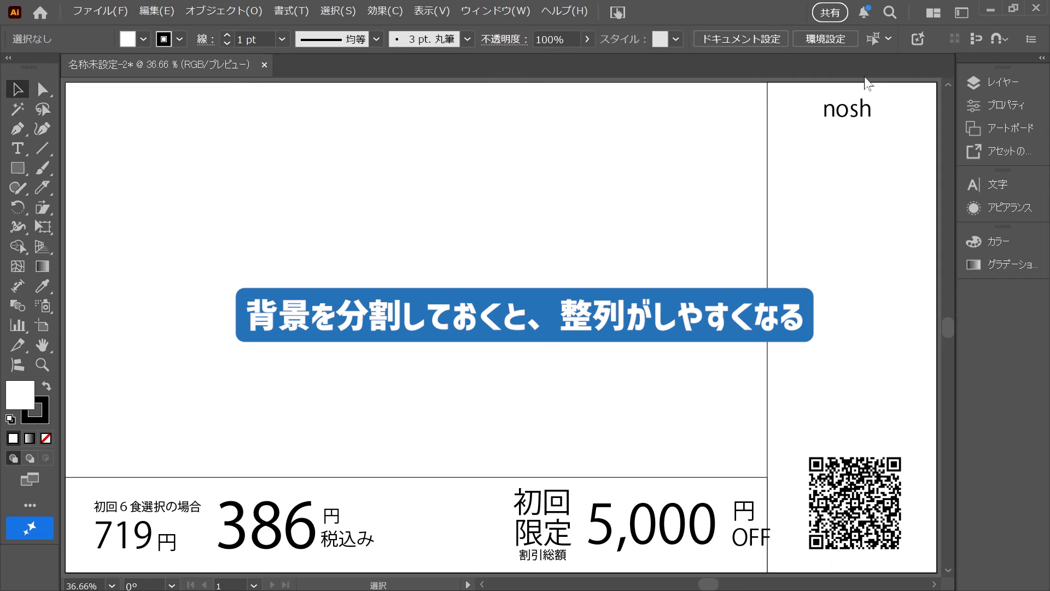
Adjust the nosh text and QR code alignment in the side column, and paste the nosh logo, meal box and food photo
left_click_drag(864, 82, 838, 514)
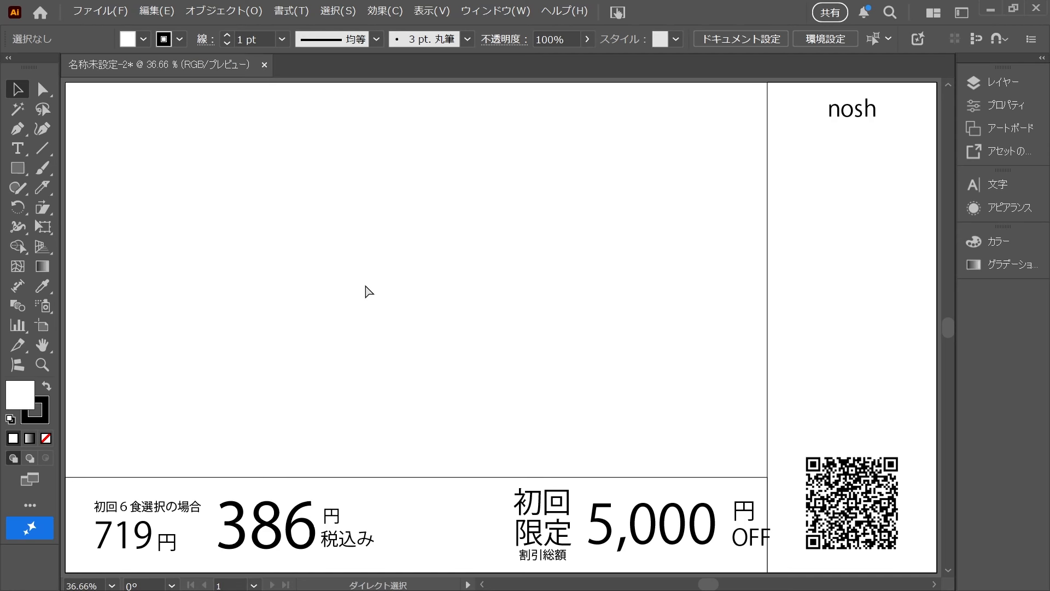
key("ctrl+v")
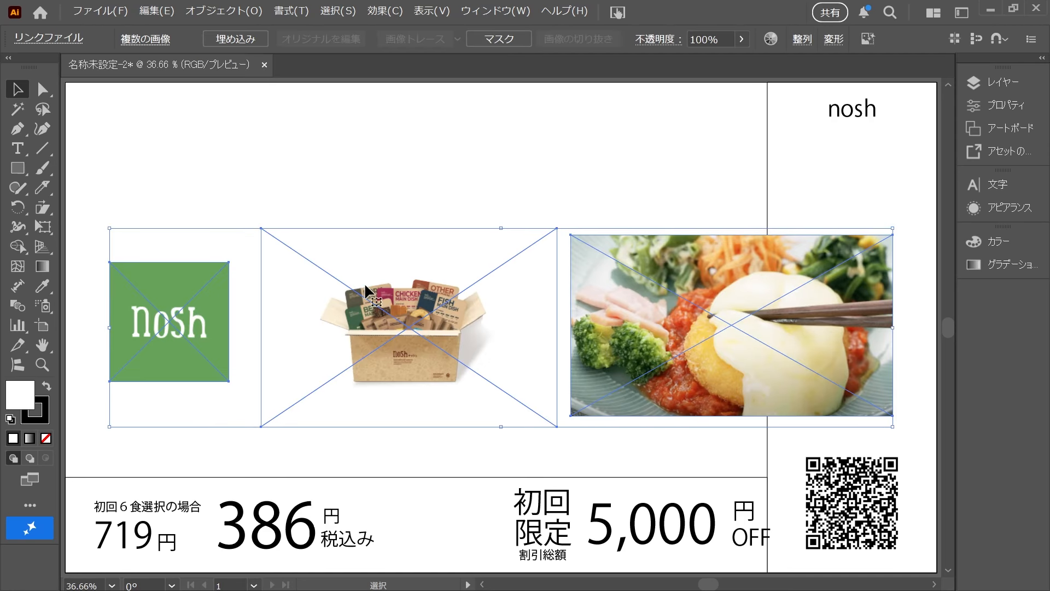
left_click(500, 169)
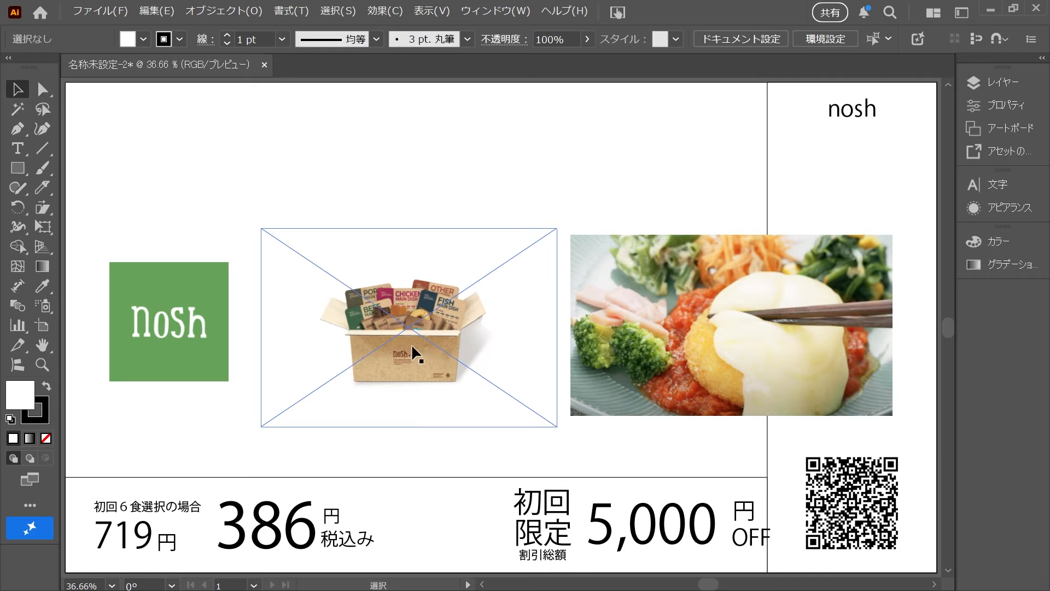
Shift the green nosh logo aside and place a reduced meal box image in the bottom band between the price and the discount
left_click_drag(411, 343, 387, 339)
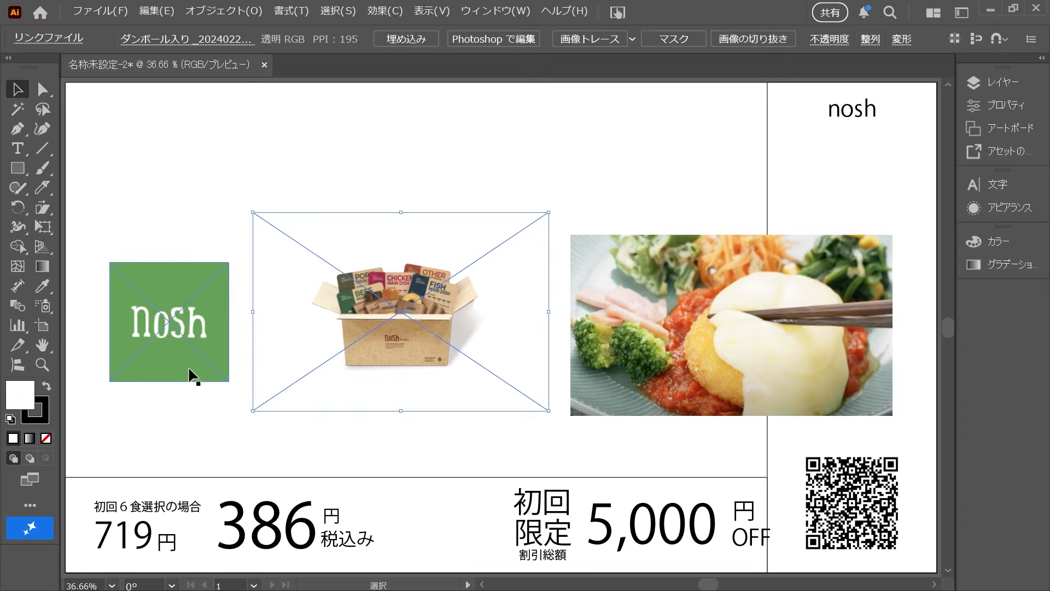
left_click(345, 136)
left_click_drag(167, 347, 172, 306)
left_click(317, 129)
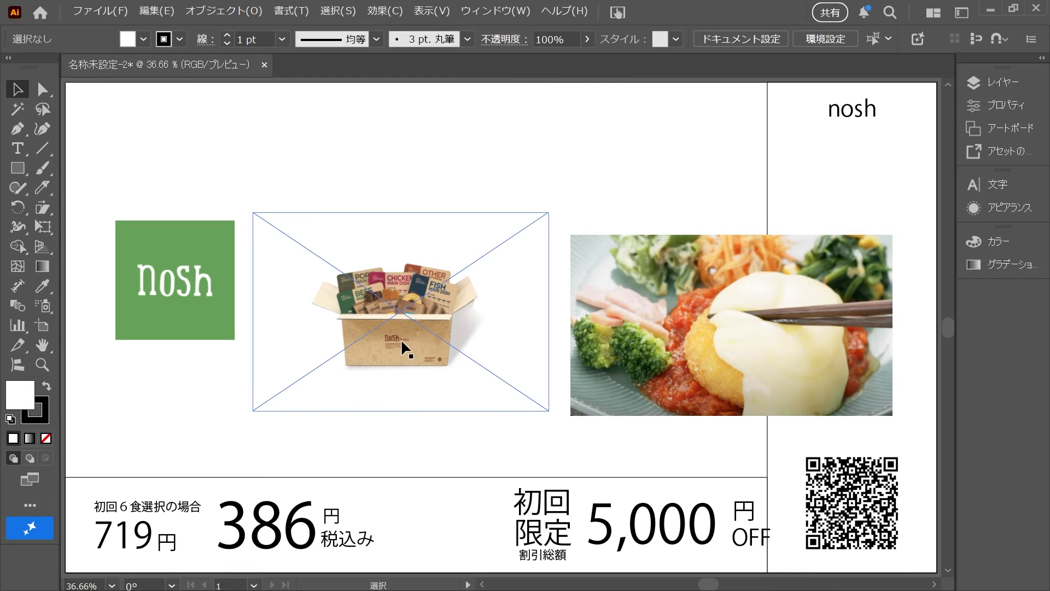
left_click_drag(401, 345, 432, 539)
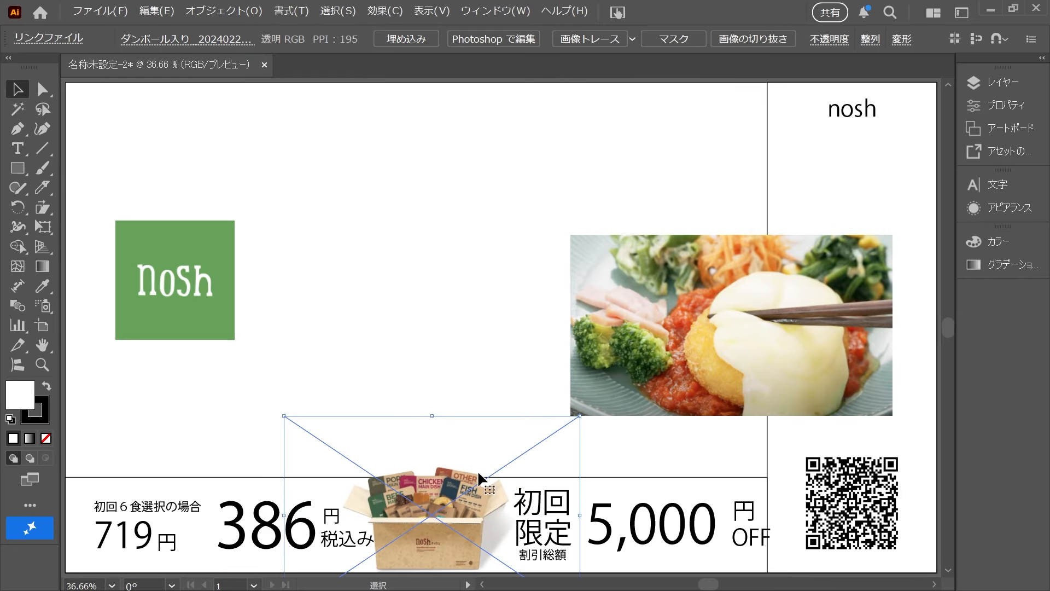
left_click_drag(580, 417, 538, 448)
key("ctrl+shift+a")
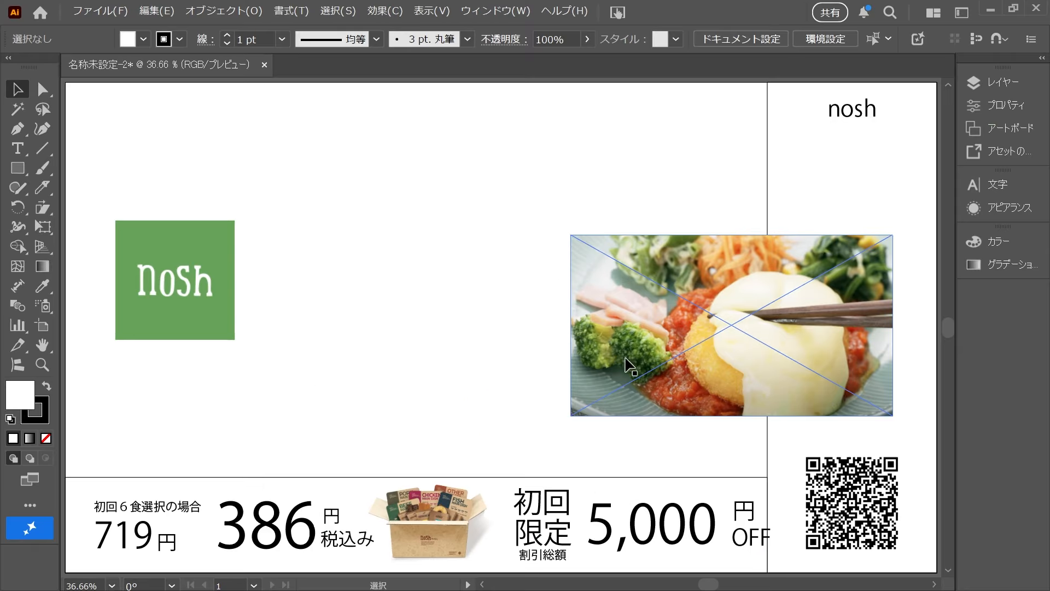
Scale the food photo down and place it over the side column above the QR code, flush with the artboard's outer edge
left_click_drag(791, 110, 837, 72)
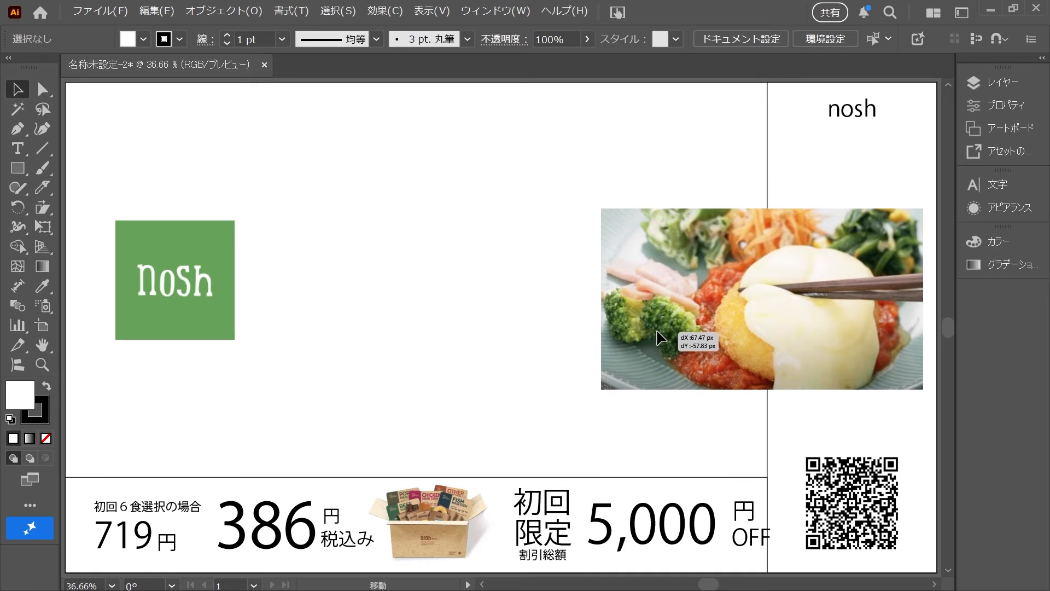
left_click_drag(661, 338, 674, 323)
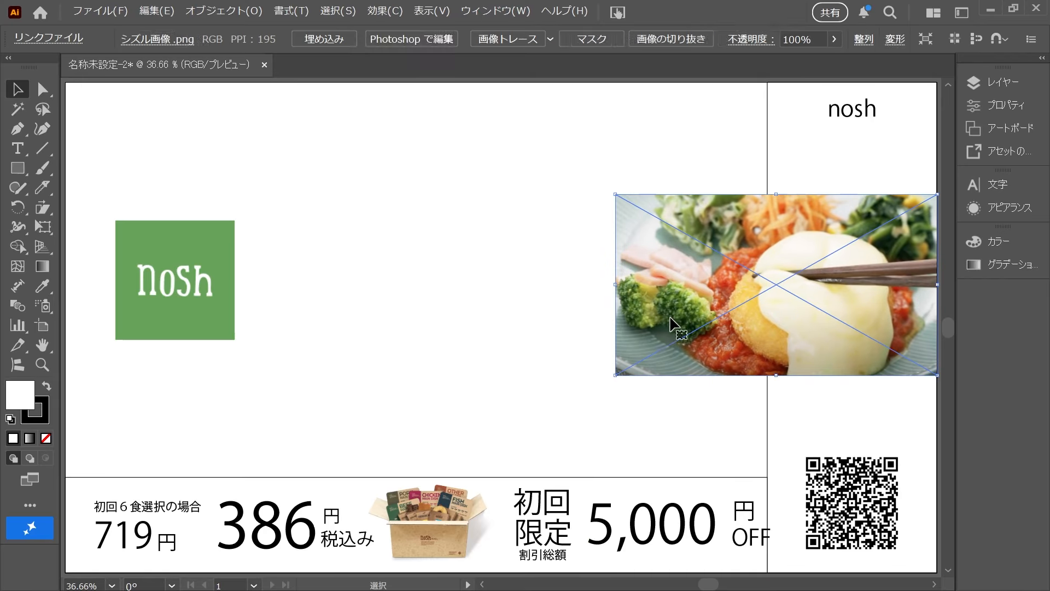
left_click_drag(615, 284, 680, 288)
left_click_drag(842, 299, 842, 319)
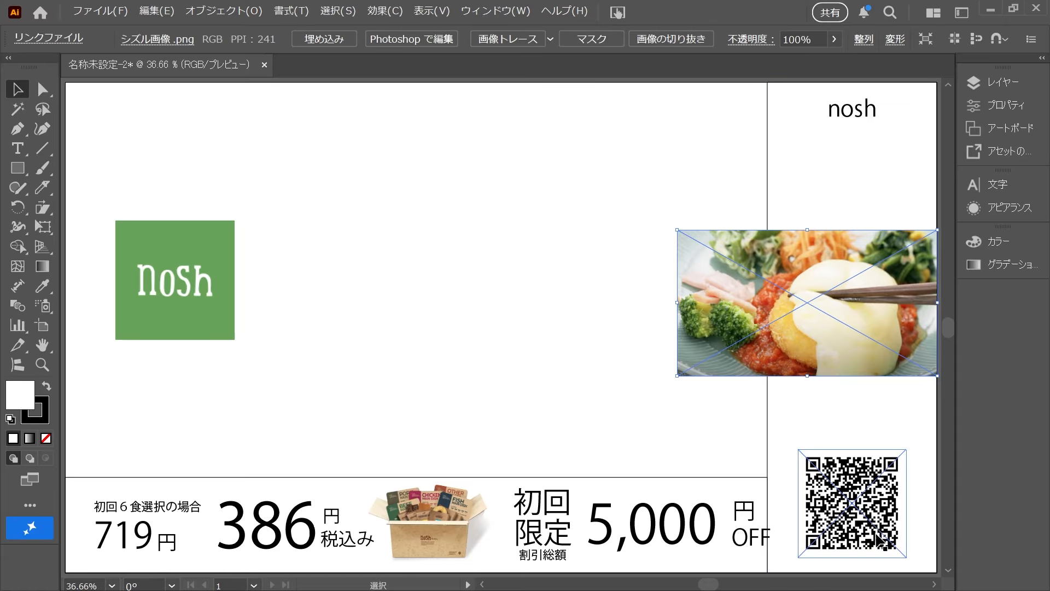
left_click(509, 311)
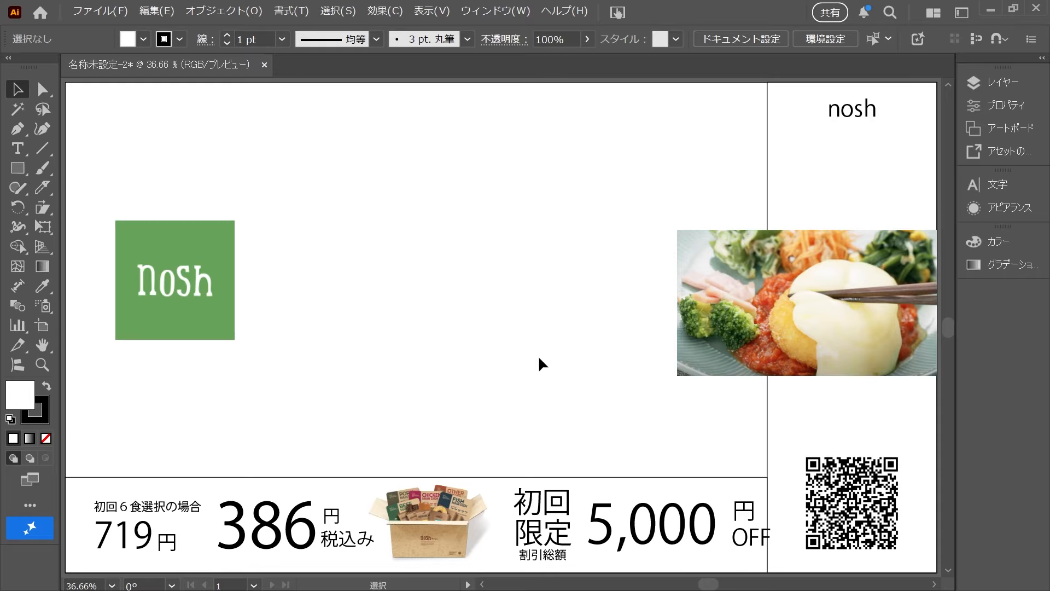
Move both background rectangles to a new layer beneath the artwork and fill them with the green sampled from the nosh logo
left_click(820, 176)
left_click_drag(667, 487, 663, 490, "shift")
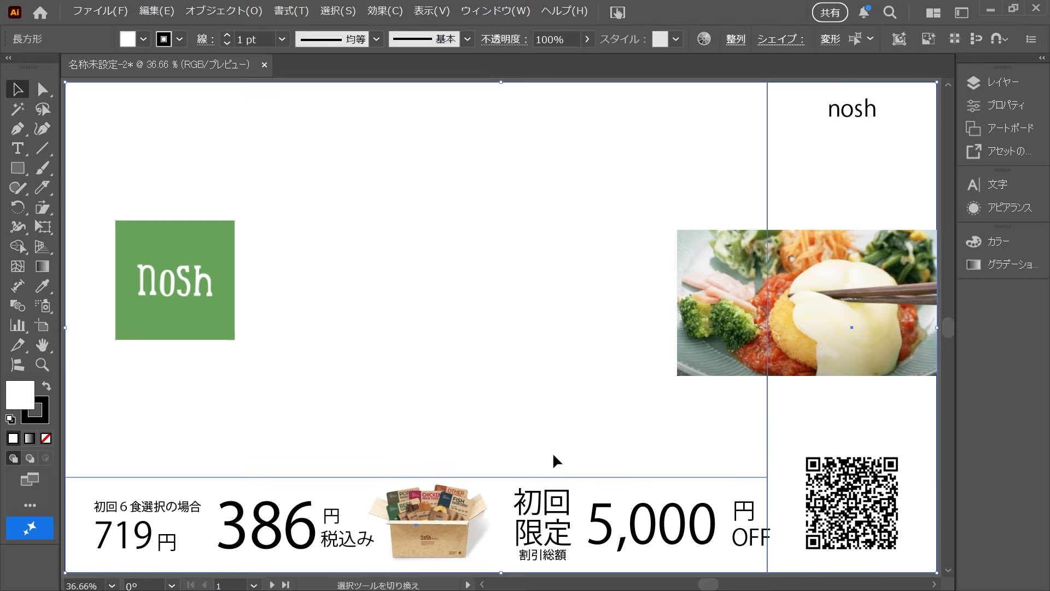
left_click(997, 83)
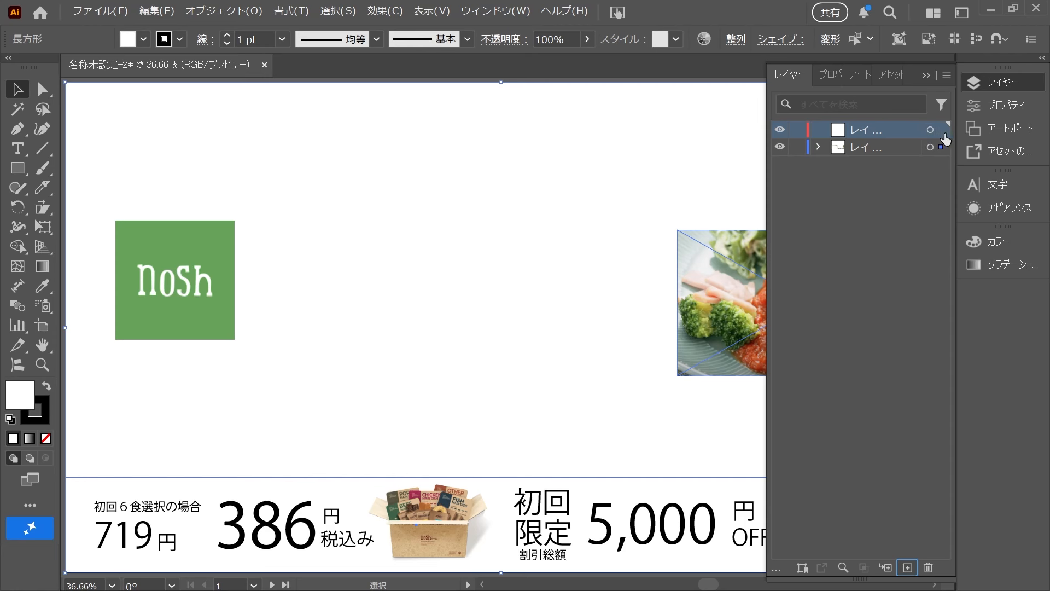
left_click_drag(887, 135, 942, 148)
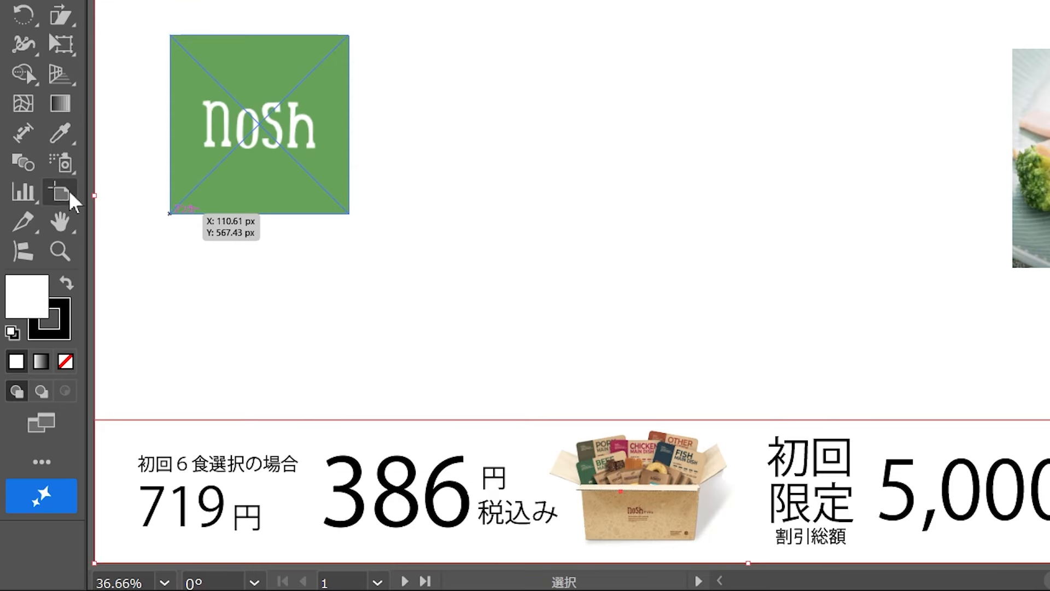
left_click(42, 286)
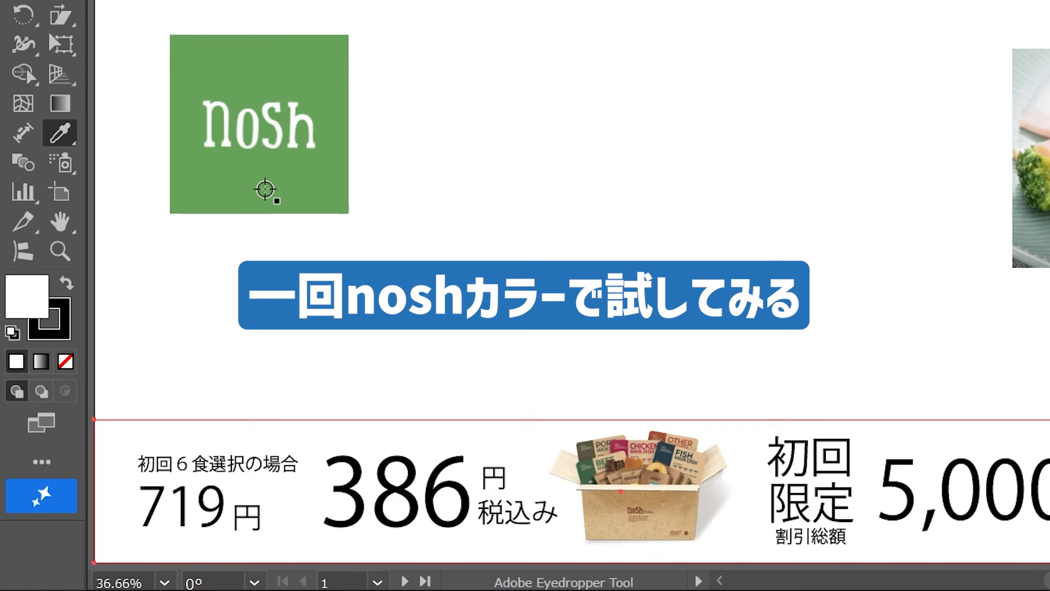
left_click(266, 190)
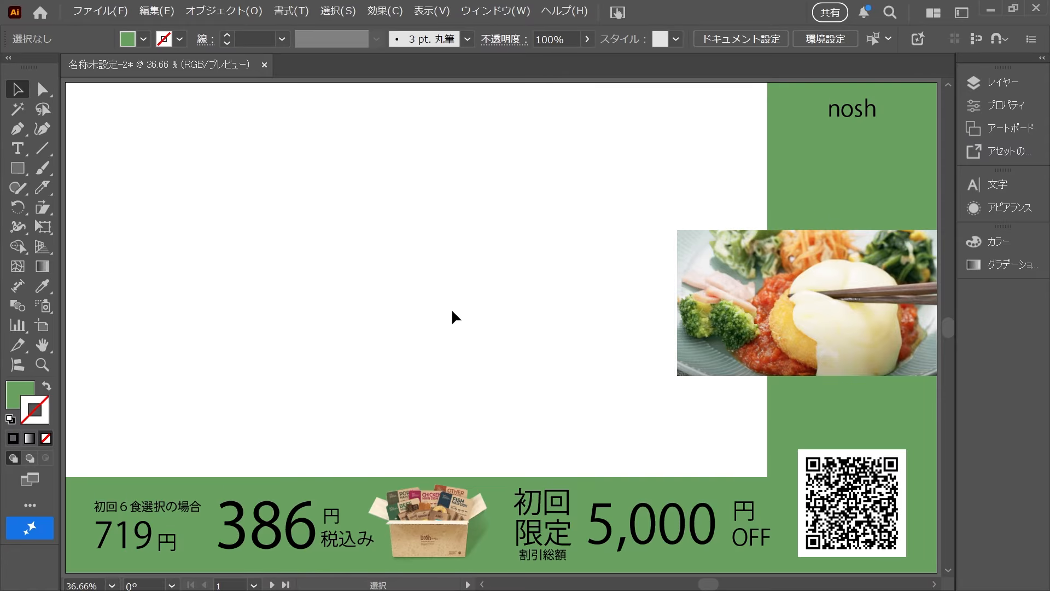
Paste a curved red arrow leading from the 719円 price to 386 and tidy the neighbouring price texts around it
left_click(600, 232)
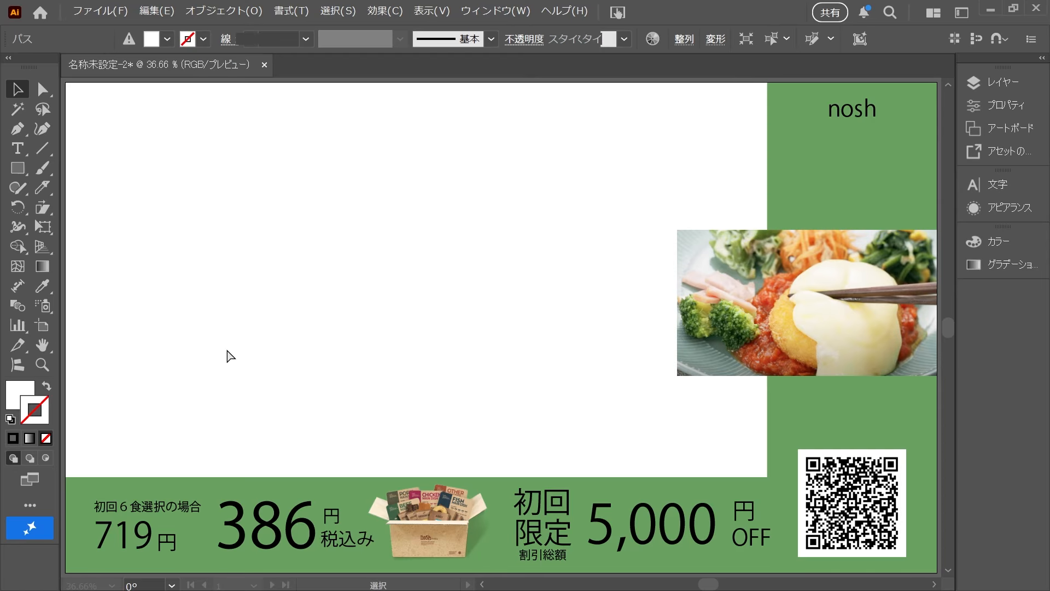
key("ctrl+v")
left_click_drag(530, 328, 155, 513)
left_click(130, 536)
left_click(243, 530)
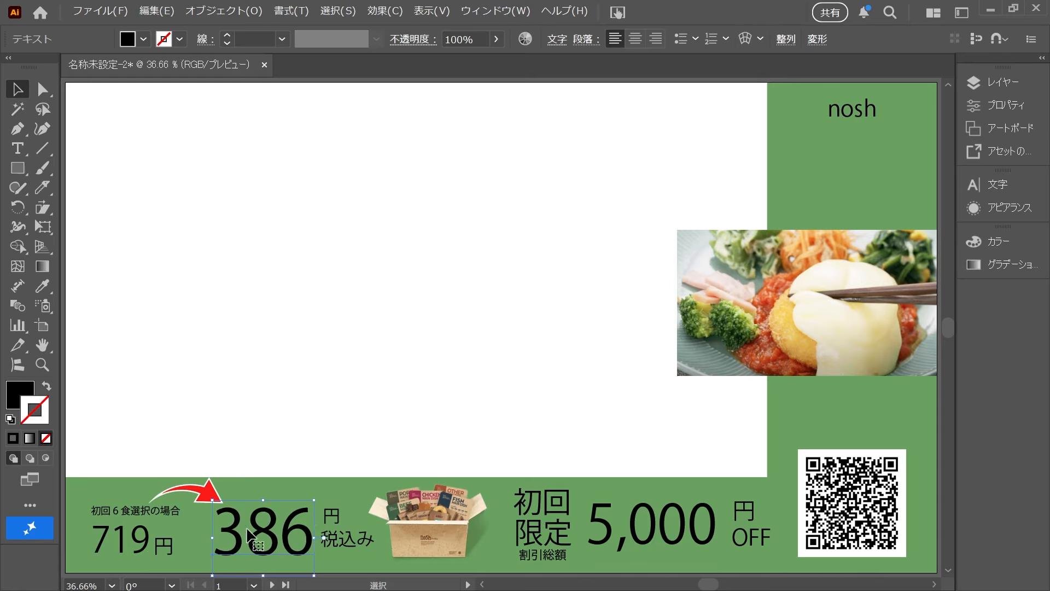
left_click(331, 542)
Try to lock the layer that holds the green backgrounds
left_click(990, 82)
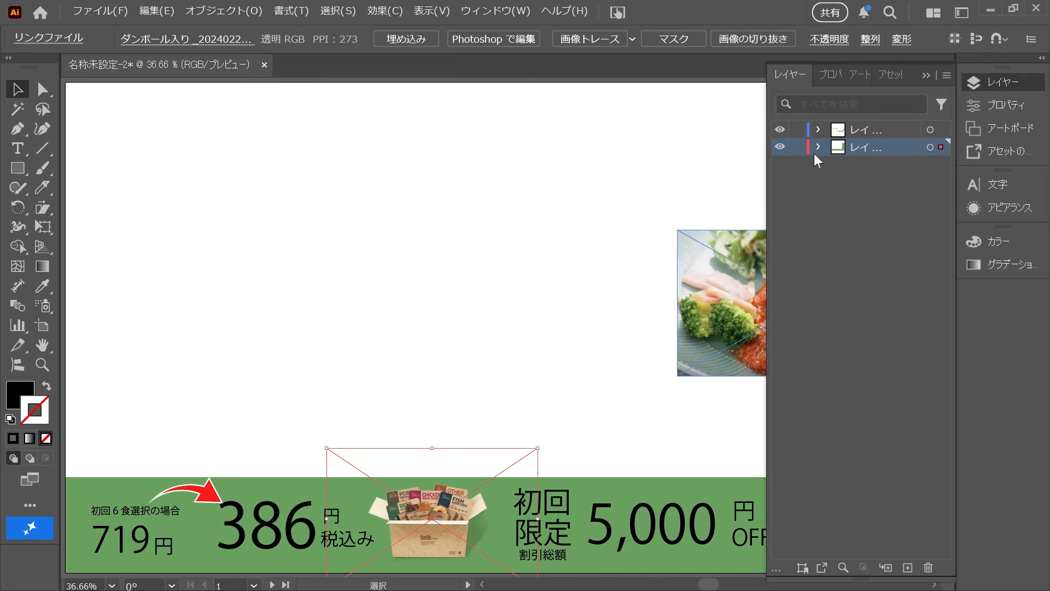
left_click(797, 147)
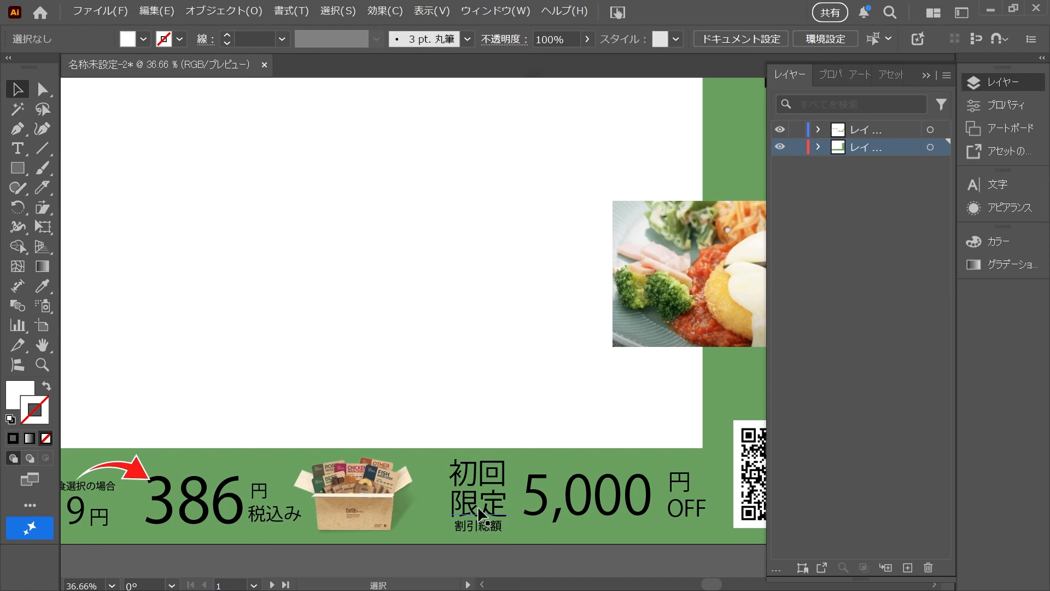
Draw an unfilled, outlined rectangle as a frame around the stacked 初回 限定 and 割引総額 texts
left_click(481, 516)
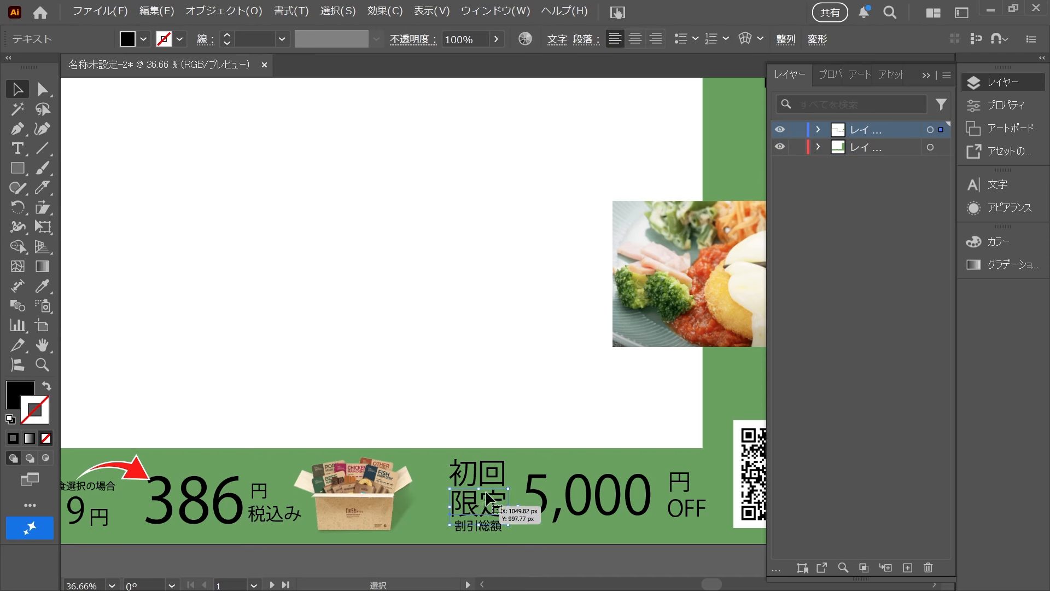
left_click_drag(18, 168, 68, 171)
left_click_drag(442, 455, 514, 540)
key("shift+x")
key("v")
left_click(429, 391)
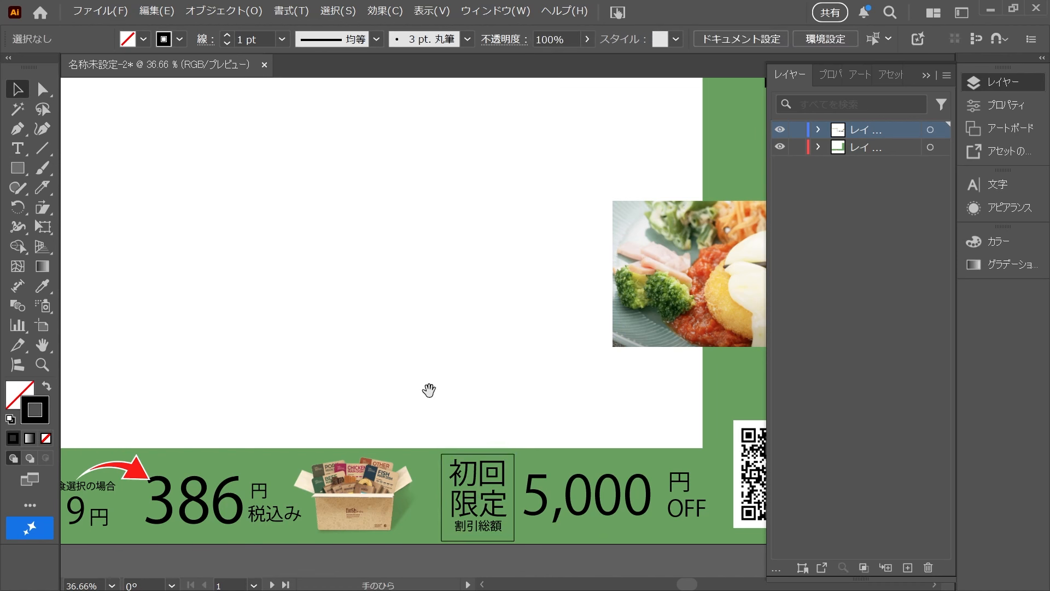
Set the frame around 初回 限定 to a white stroke of 3 pt
left_click_drag(429, 391, 529, 379)
left_click(547, 485)
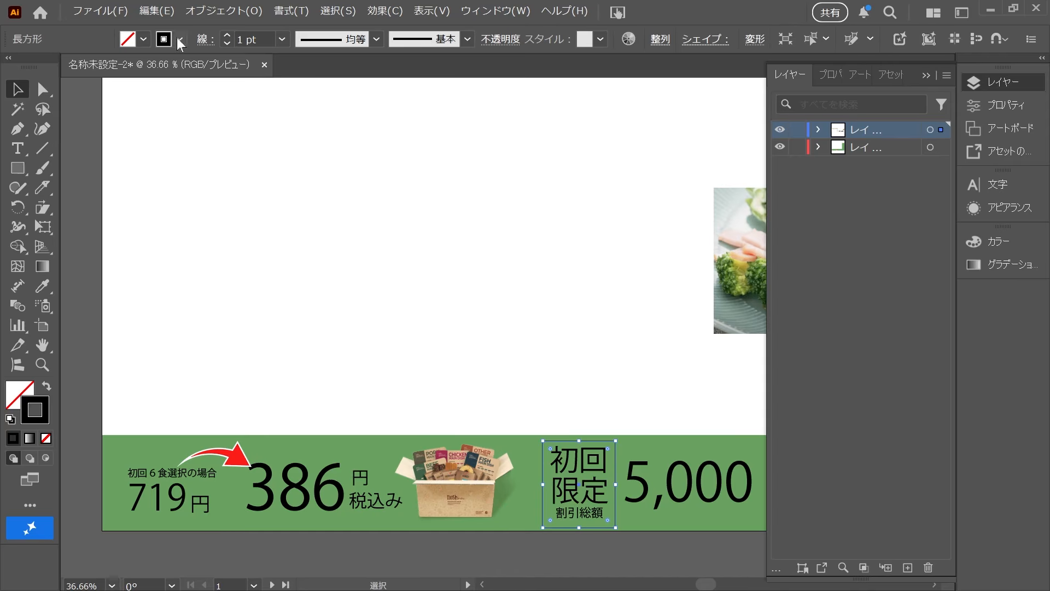
left_click(180, 39)
left_click(13, 121)
left_click(227, 35)
left_click(228, 35)
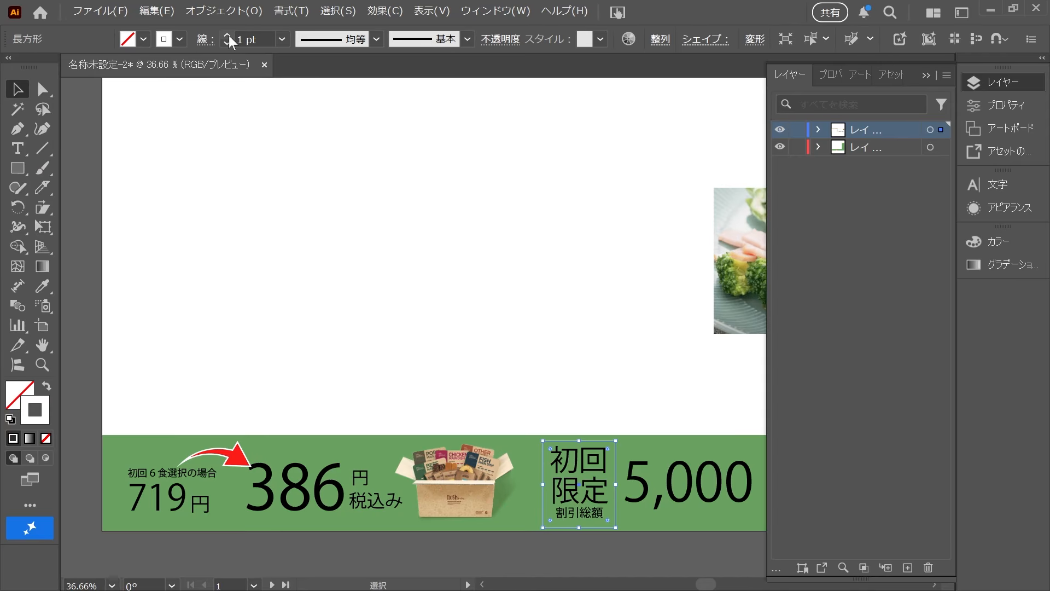
left_click(555, 324)
Shrink the stacked 初回 限定 text so it sits with clear margins inside the white frame
left_click_drag(556, 323, 470, 337)
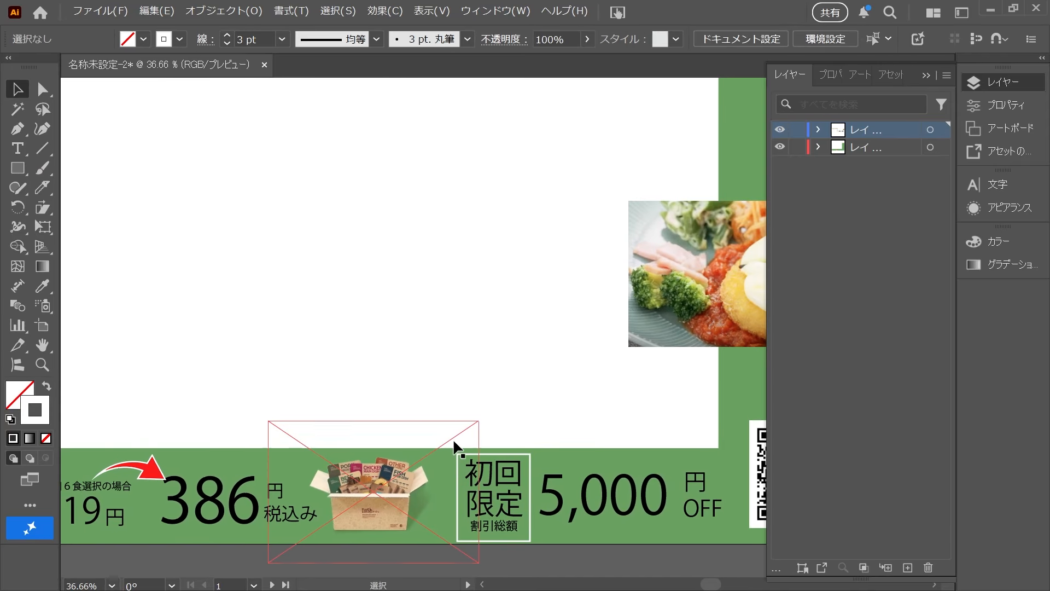
left_click(476, 499)
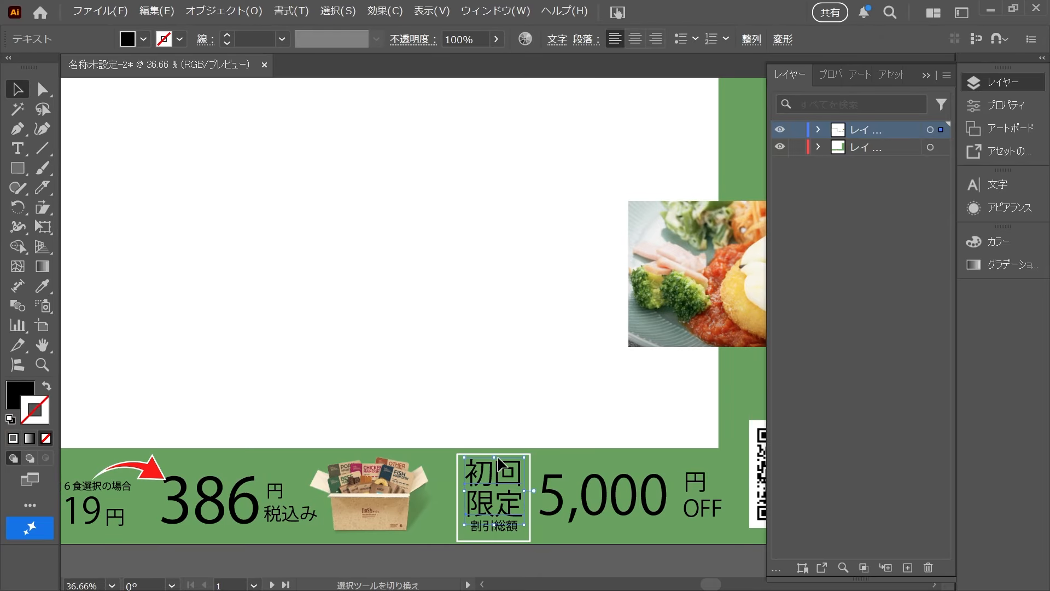
left_click(502, 361)
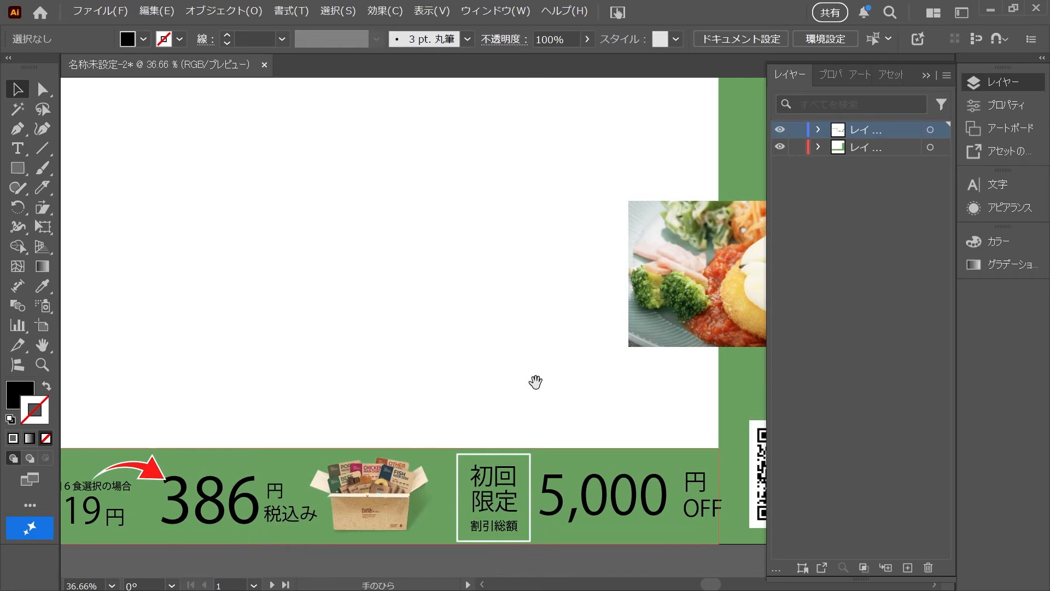
Enlarge the 5,000 円 OFF text, move the framed 初回 限定 block closer to the meal box, and tighten the discount's spacing
left_click_drag(536, 380, 579, 394)
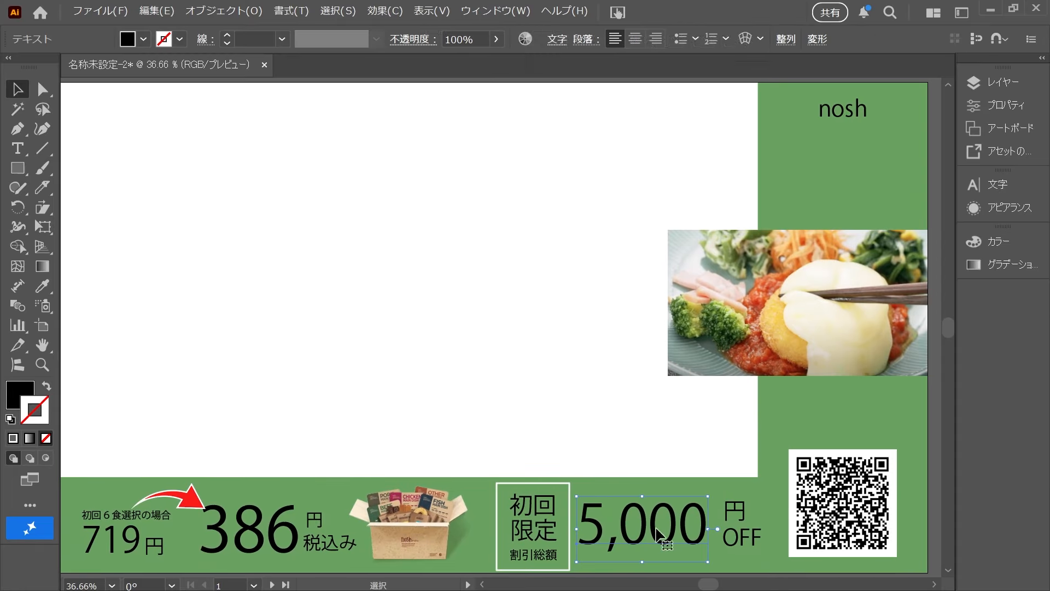
left_click_drag(632, 447, 753, 543)
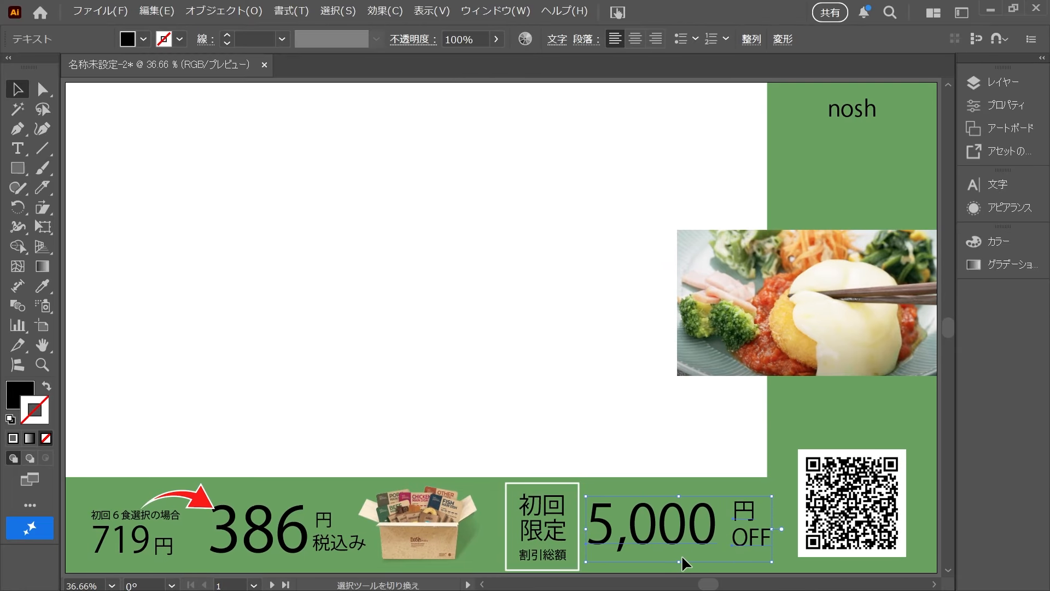
left_click_drag(682, 556, 681, 566)
left_click(506, 443)
left_click_drag(546, 556, 524, 533)
left_click(698, 517)
left_click_drag(698, 516, 690, 517)
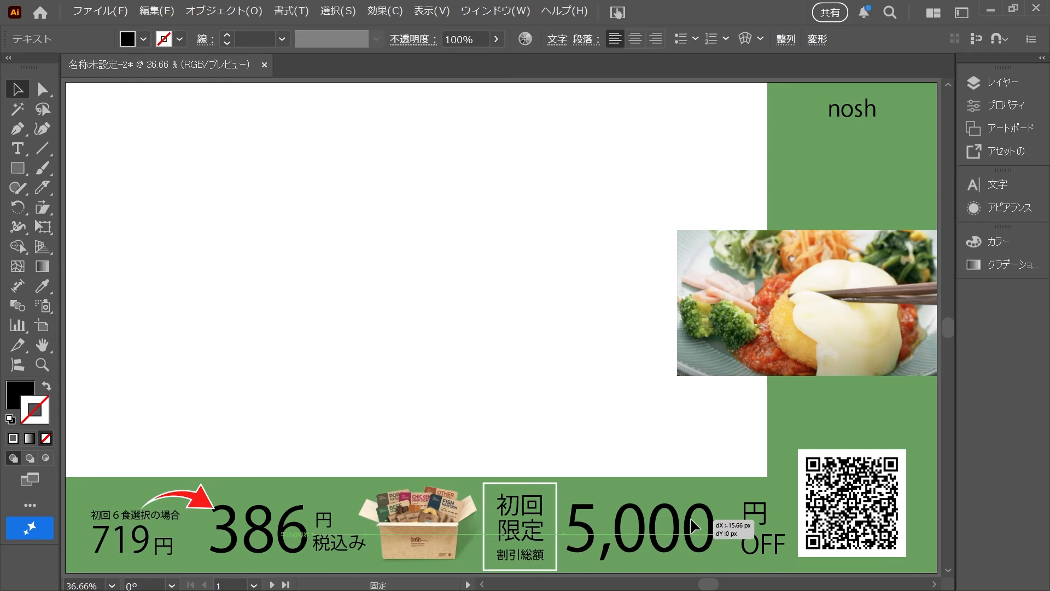
left_click_drag(772, 545, 755, 545)
Nudge the 386円 税込み texts slightly lower and reduce the height of the white frame around 初回 限定
left_click(639, 383)
left_click_drag(338, 541, 339, 547)
left_click(366, 356)
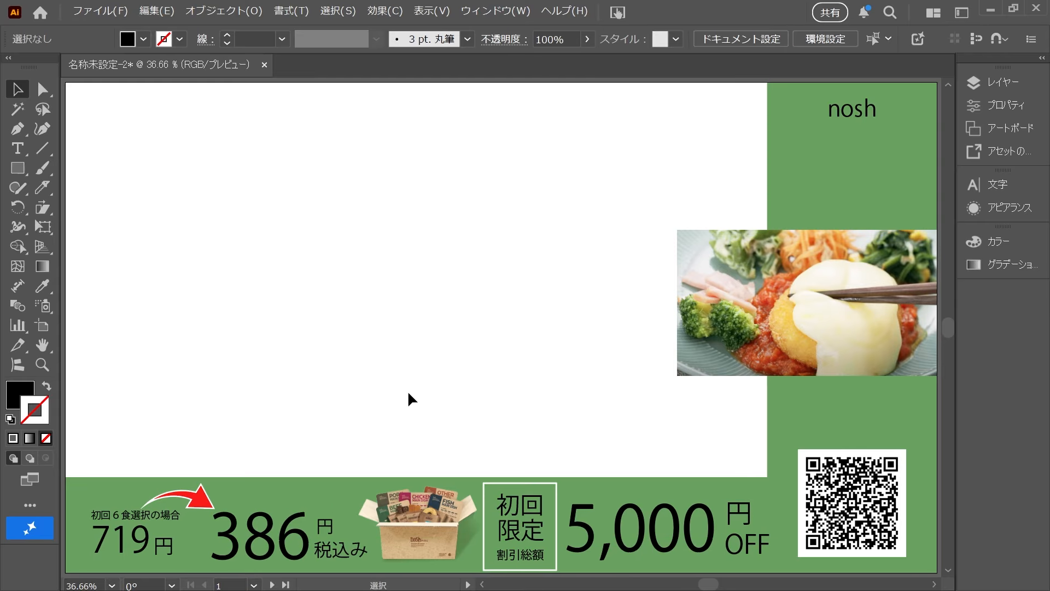
left_click(518, 569)
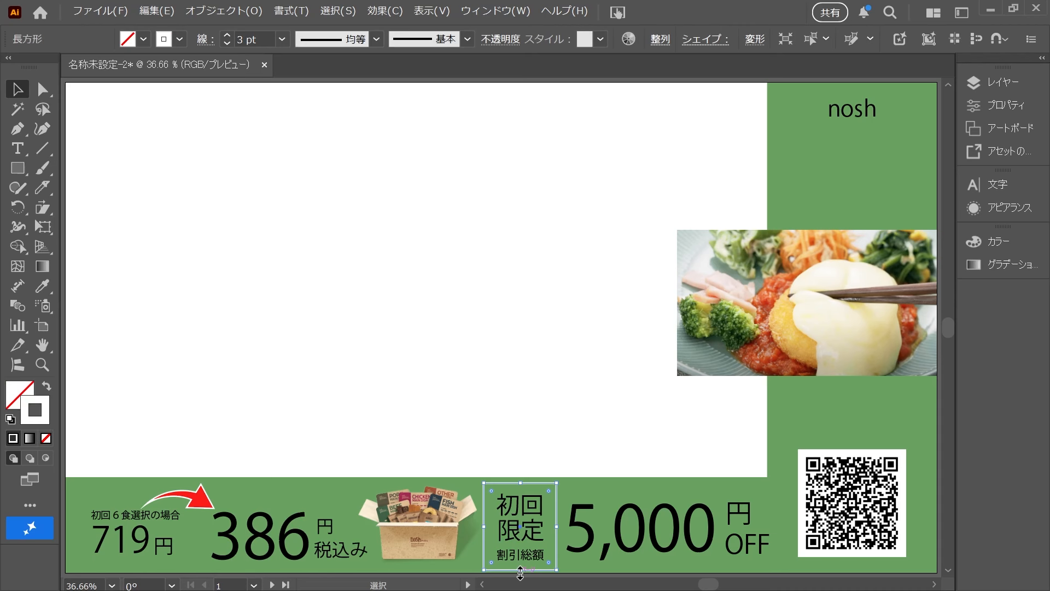
left_click(551, 353)
Mask the food photo with a rectangle so only its part inside the green side column is kept
left_click(856, 297)
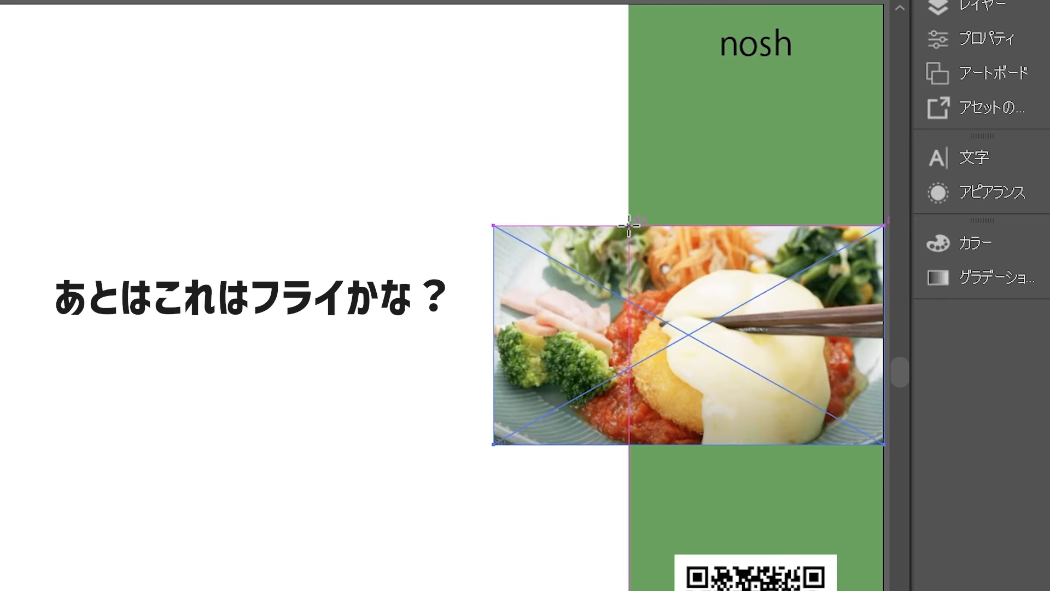
left_click_drag(629, 225, 884, 444)
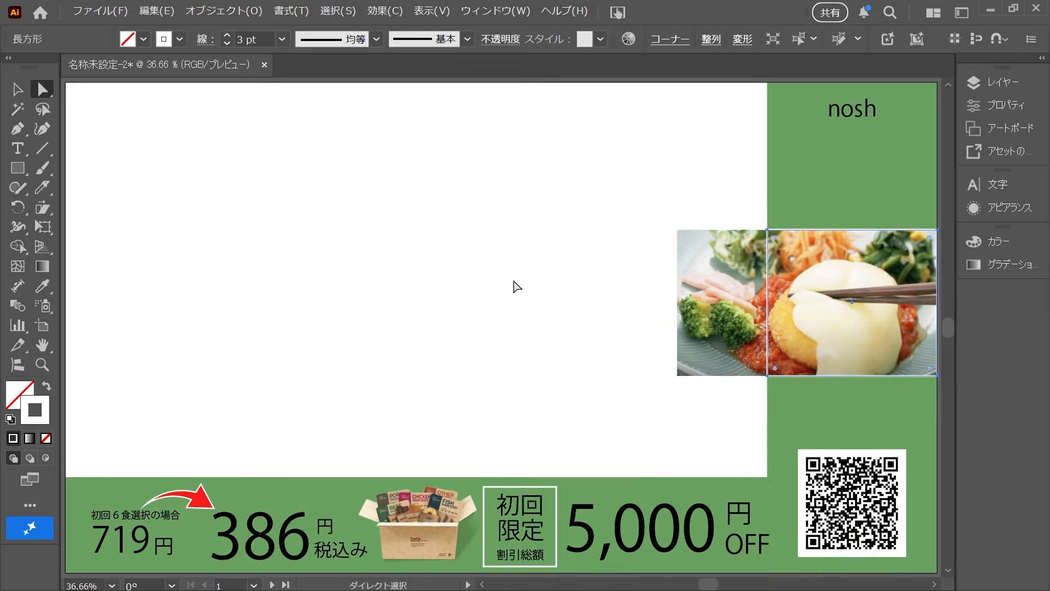
key("v")
left_click(622, 203)
left_click_drag(654, 196, 723, 245)
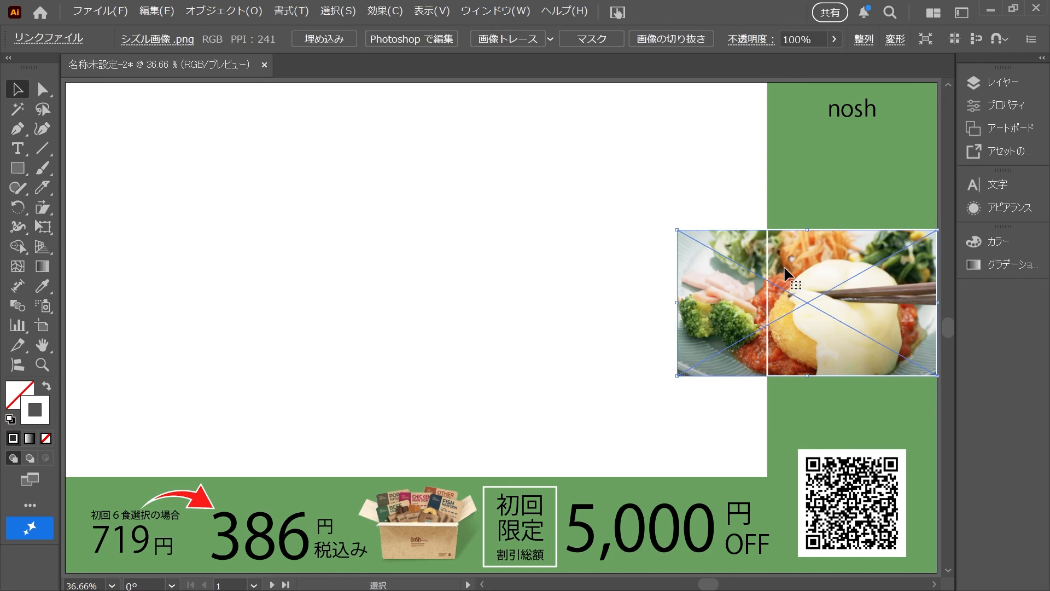
left_click(768, 266, "shift")
left_click(224, 11)
mouse_move(241, 483)
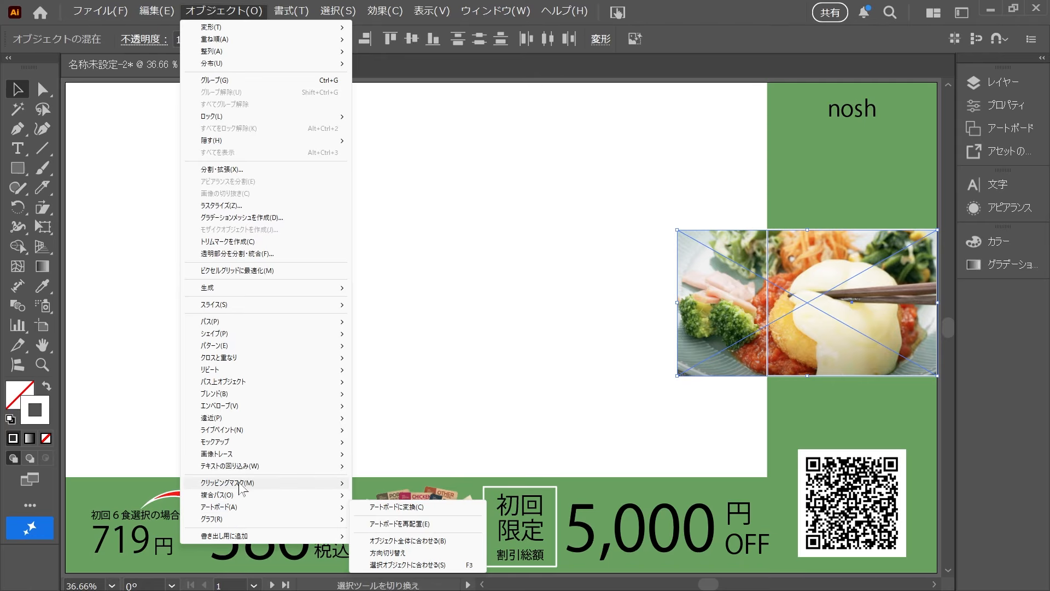
left_click(399, 482)
left_click(528, 370)
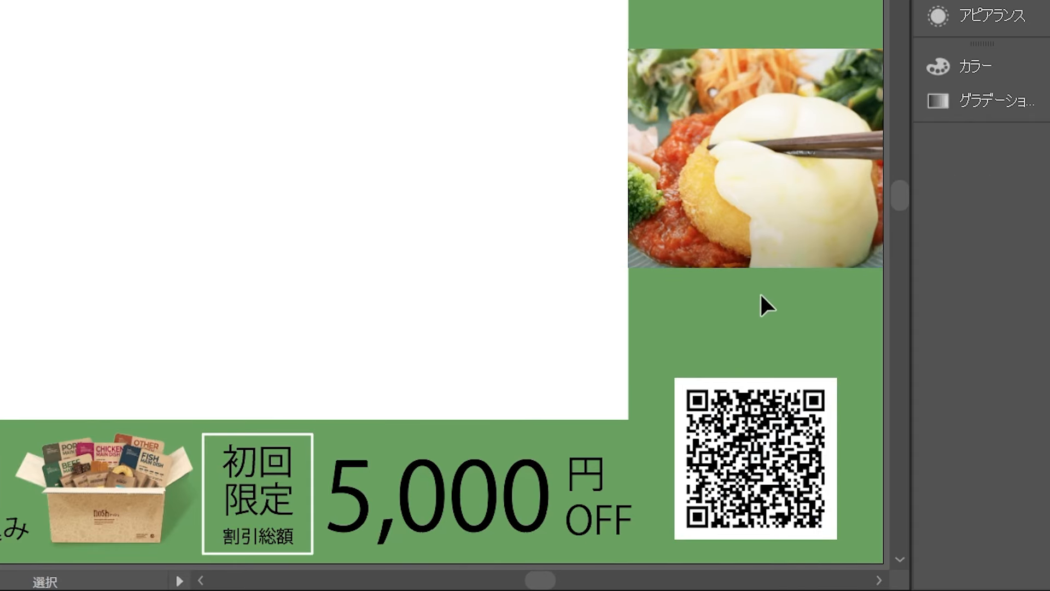
Add the text ご購入はこちら！ between the food photo and the QR code, and shift the photo and text slightly lower
type("t購入は")
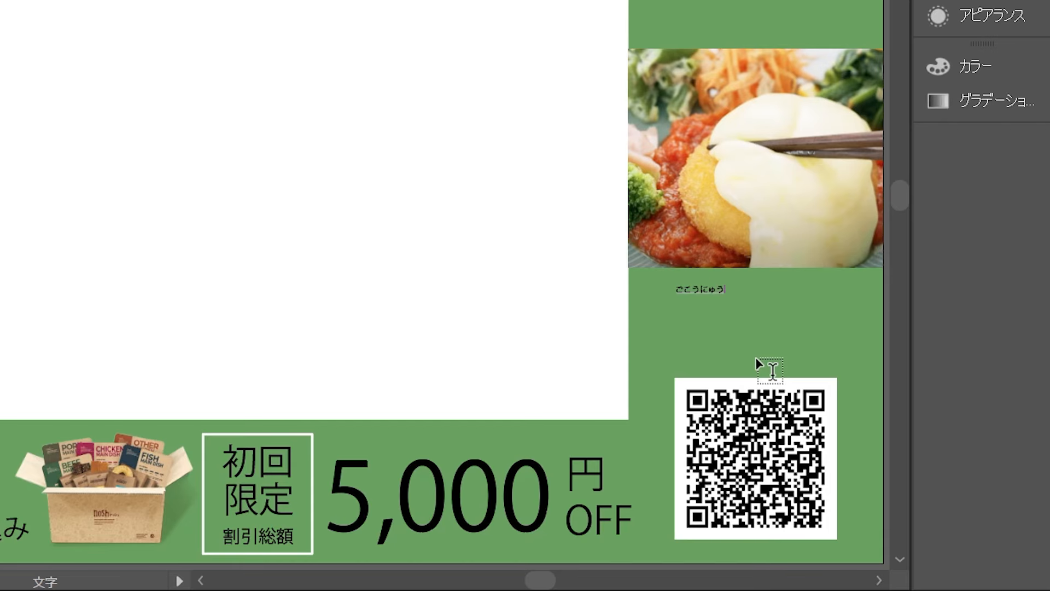
type("こちら！")
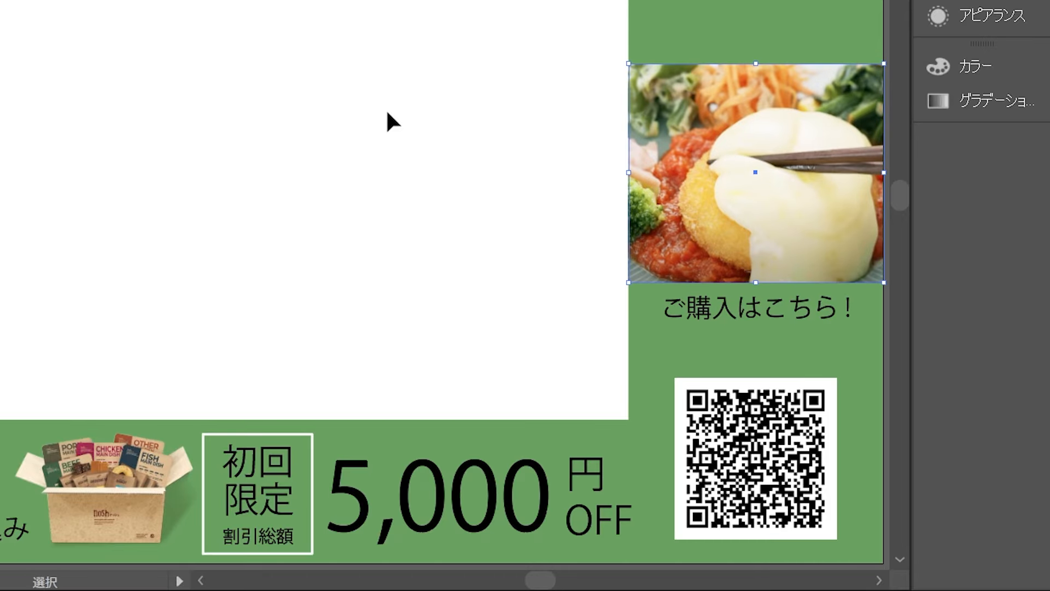
left_click_drag(769, 294, 768, 311)
Duplicate the ご購入はこちら！ text as two lines above the food photo and change the upper line to 忙しい日も
left_click_drag(865, 413, 844, 211)
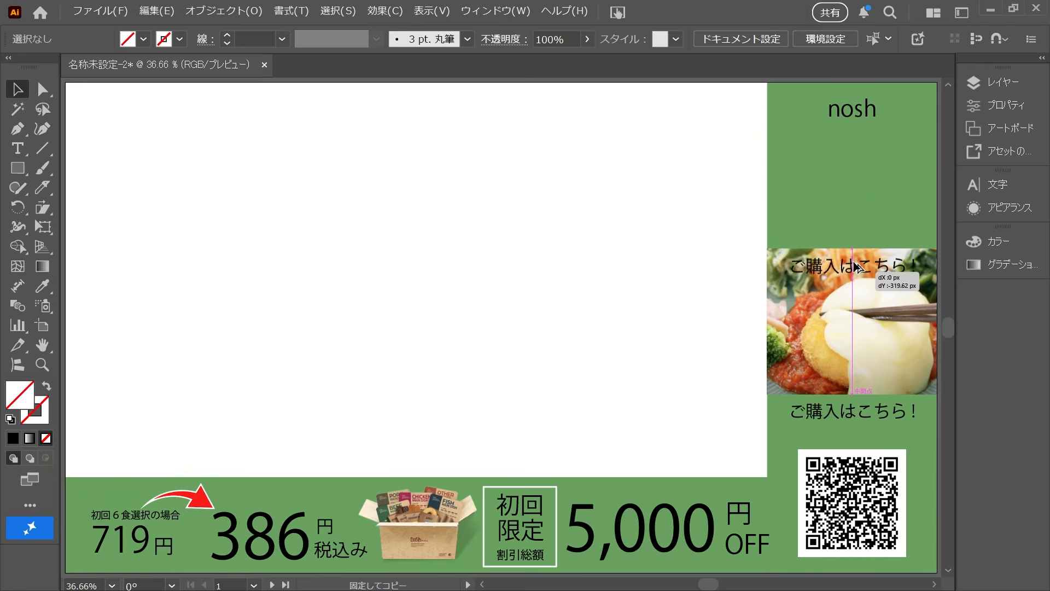
left_click(783, 218)
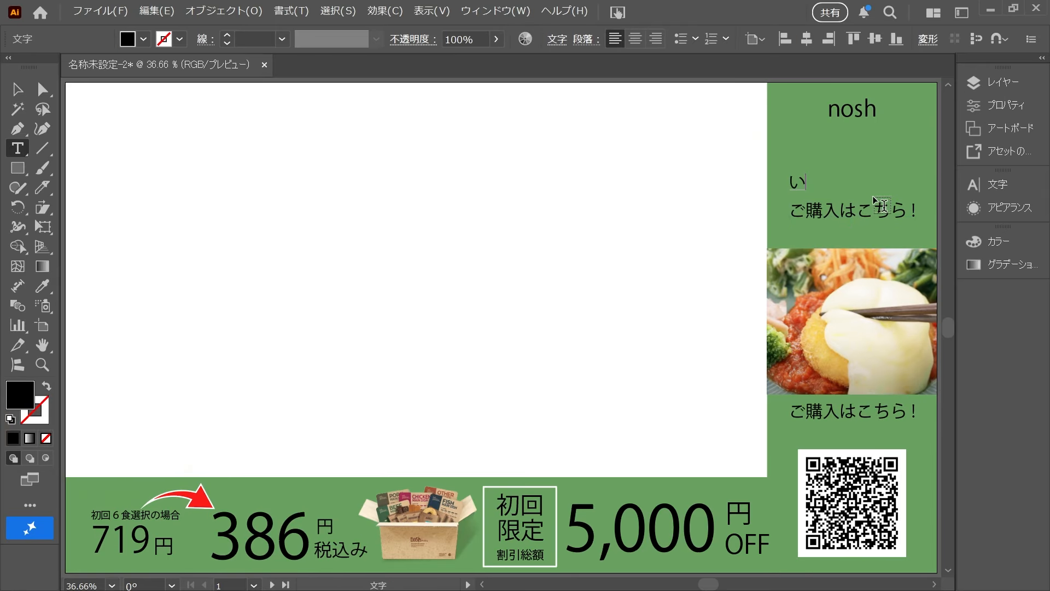
type("そがSしい")
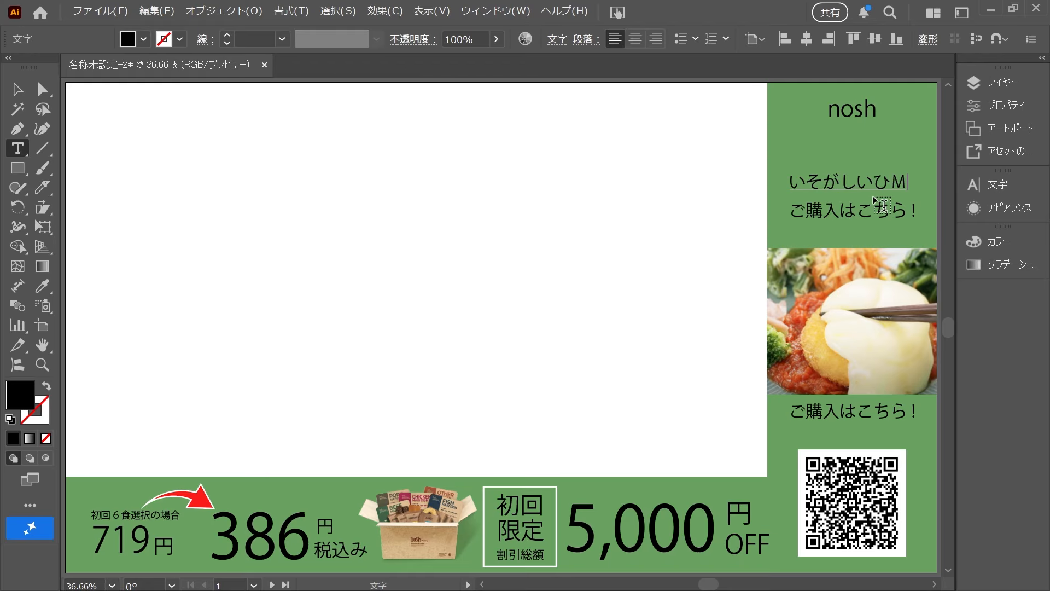
type("も")
key("space")
key("Return")
Replace the lower duplicated line above the food photo with 簡単調理！
triple_click(870, 210)
key("BackSpace")
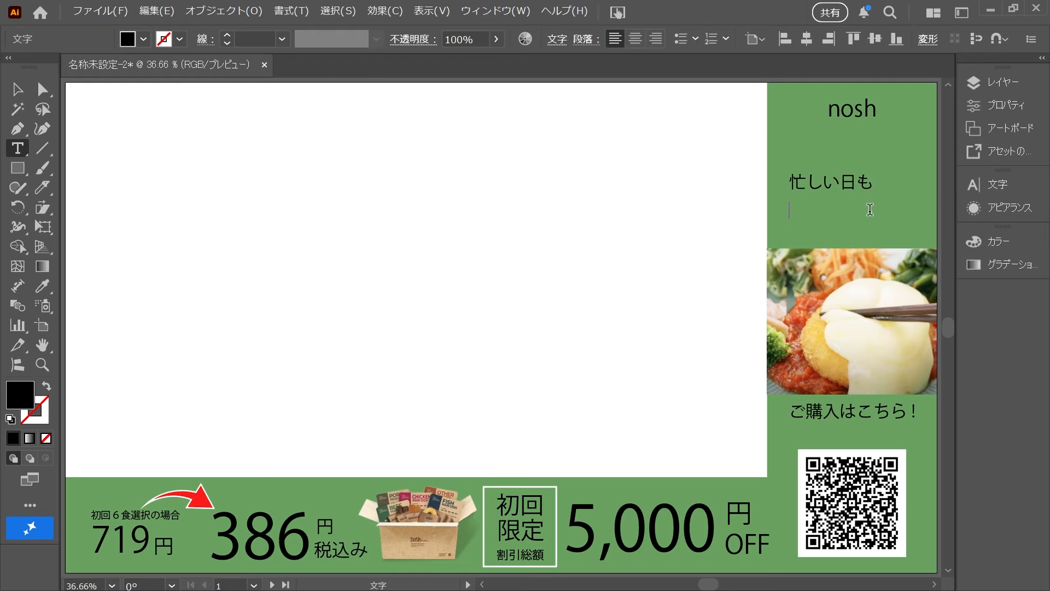
type("かんたNTYちょうり！")
key("space")
key("Return")
key("Escape")
Center the 忙しい日も 簡単調理！ lines in the green column and move the nosh text slightly lower
left_click_drag(827, 210, 853, 217)
mouse_move(868, 119)
left_mouse_down()
mouse_move(857, 109)
mouse_move(857, 123)
left_mouse_up()
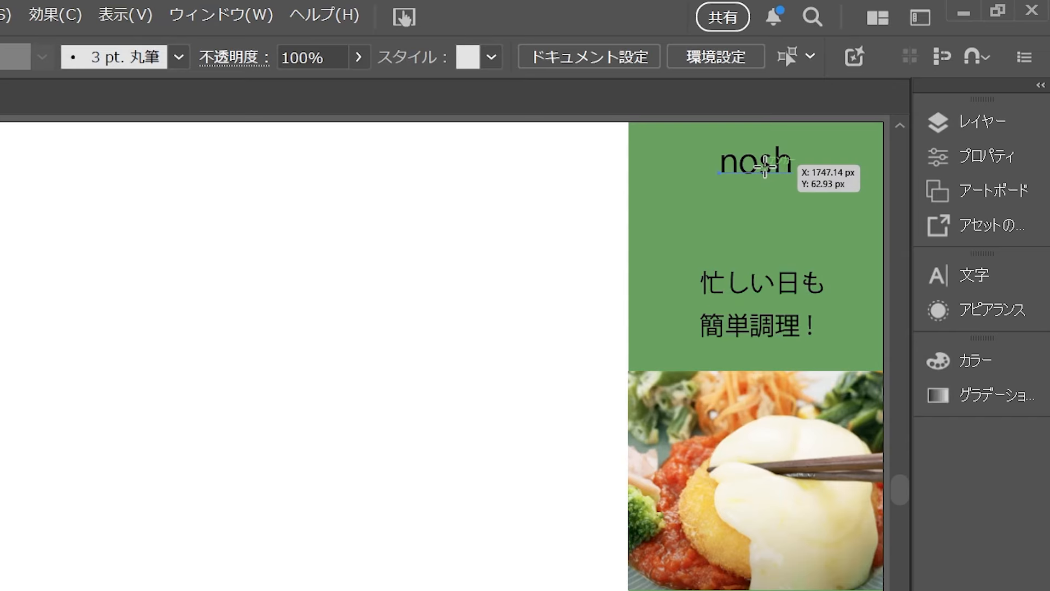
left_click_drag(763, 182, 763, 182)
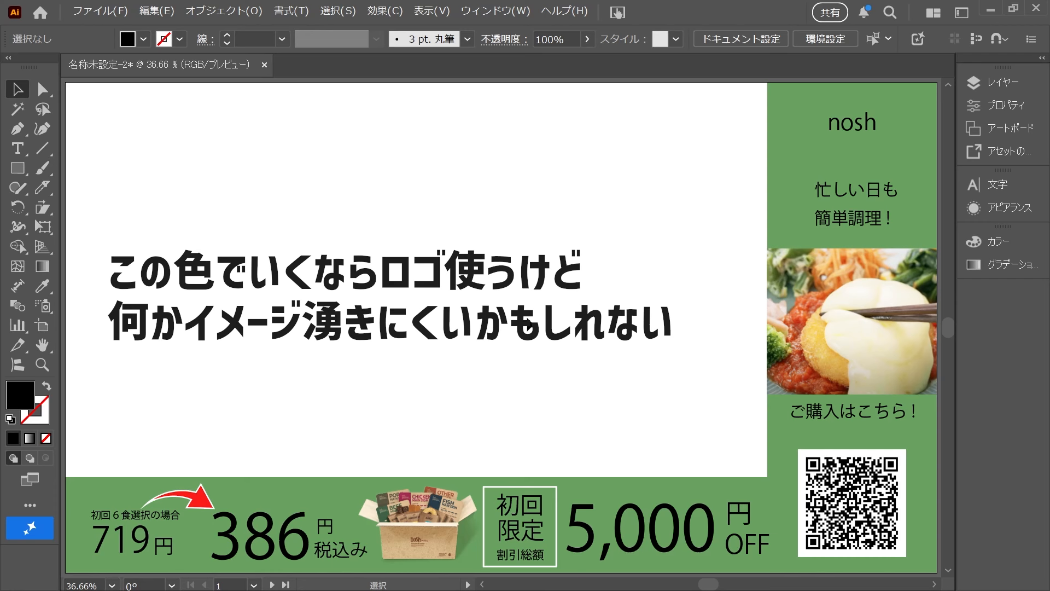
Place a column-wide black band behind ご購入はこちら！ directly under the food photo and make that text white
key("m")
left_click_drag(767, 391, 936, 430)
key("v")
left_click_drag(852, 391, 854, 394)
left_click(852, 413)
left_click(142, 39)
left_click(11, 122)
left_click(500, 333)
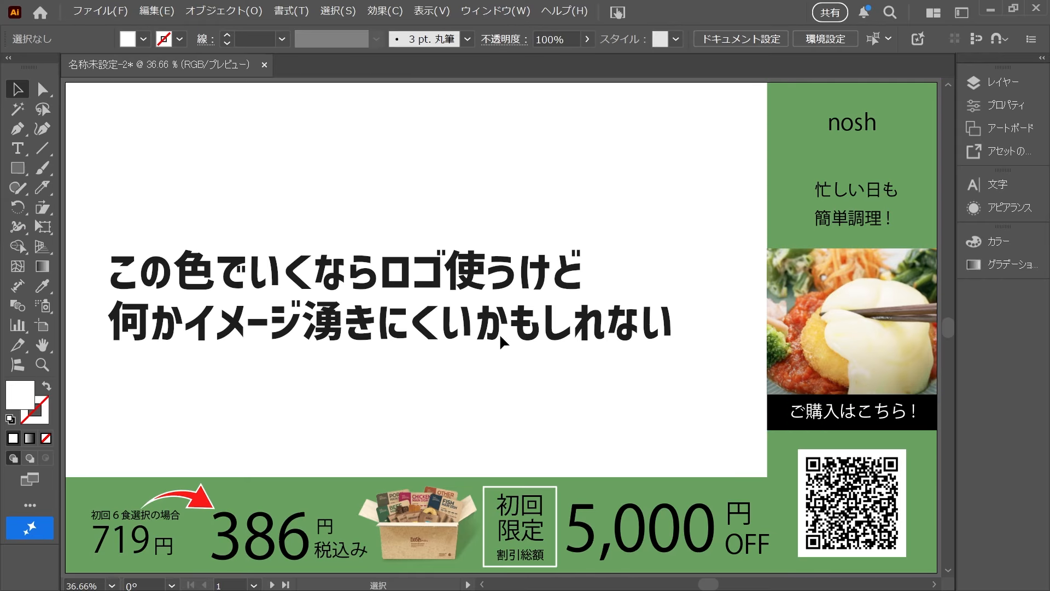
Draw a black triangle, point it downward from the black band toward the QR code, and widen it into a flat arrowhead
left_click_drag(555, 318, 559, 295)
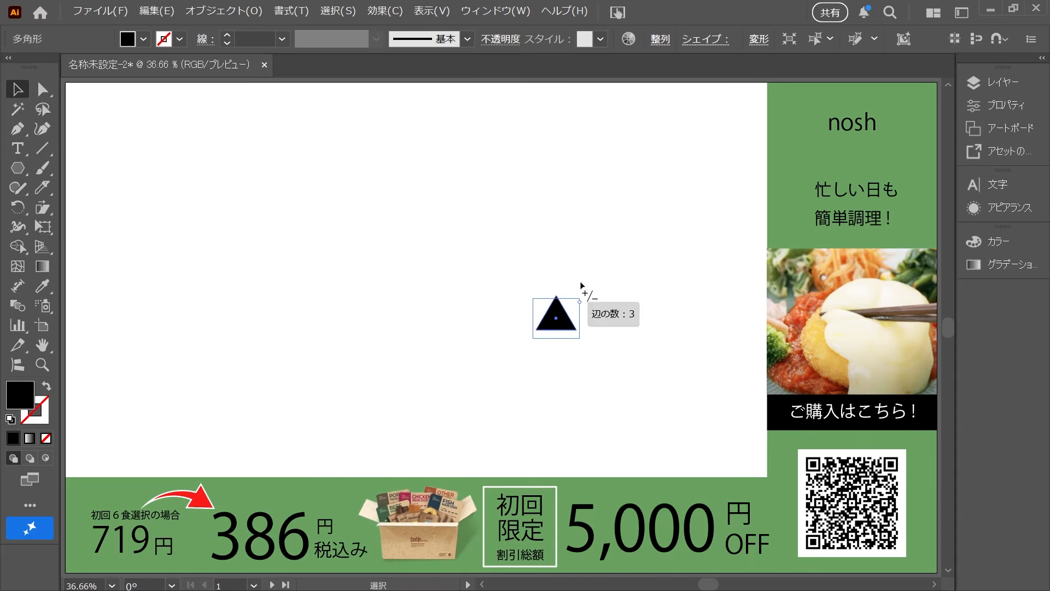
left_click_drag(580, 285, 524, 354)
left_click_drag(564, 313, 861, 436)
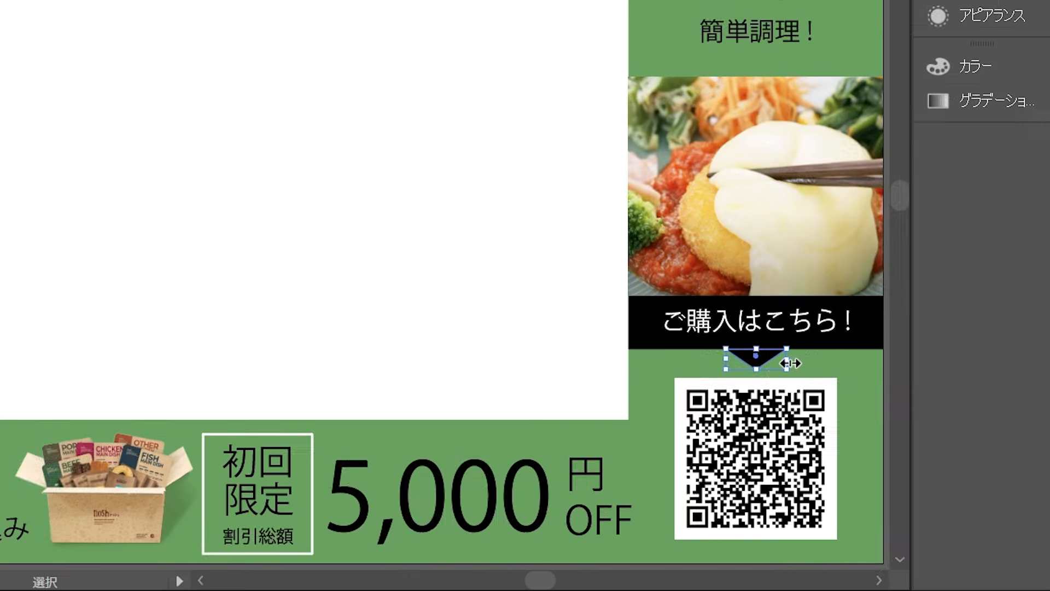
left_click_drag(792, 362, 827, 363)
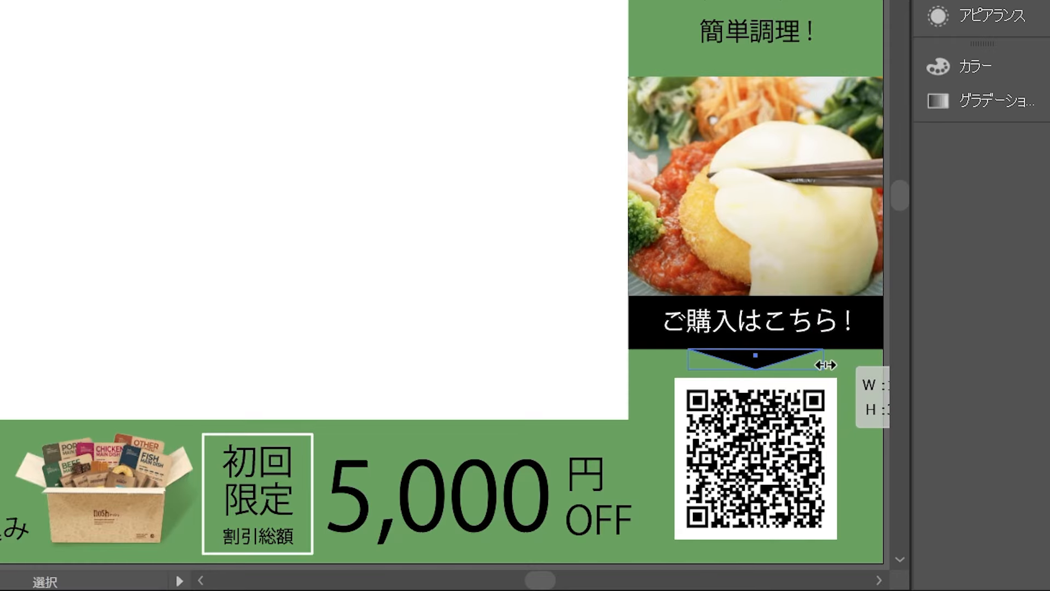
left_click(359, 248)
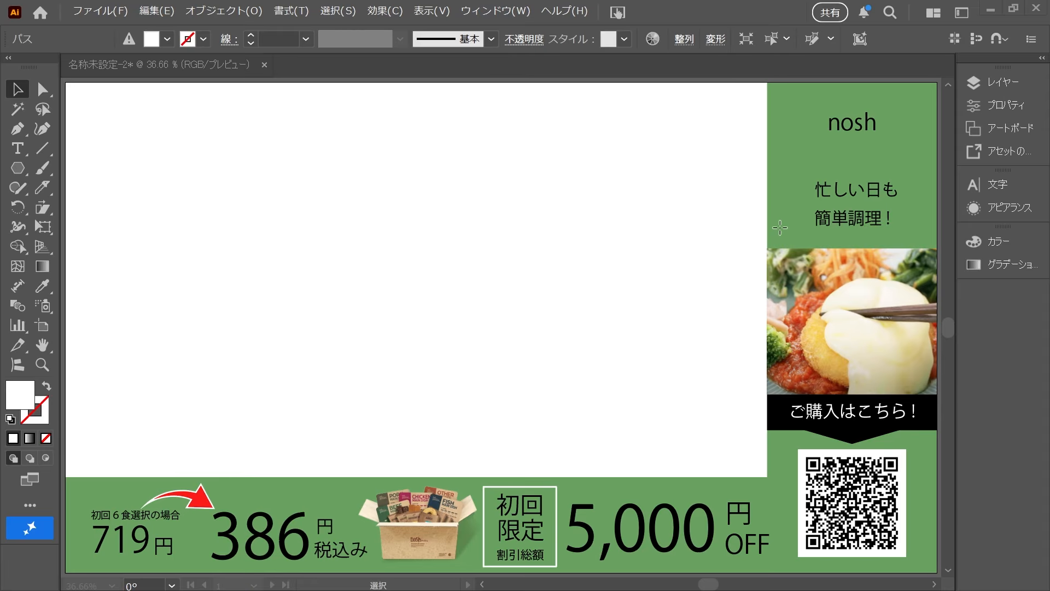
key("a")
left_click(316, 165)
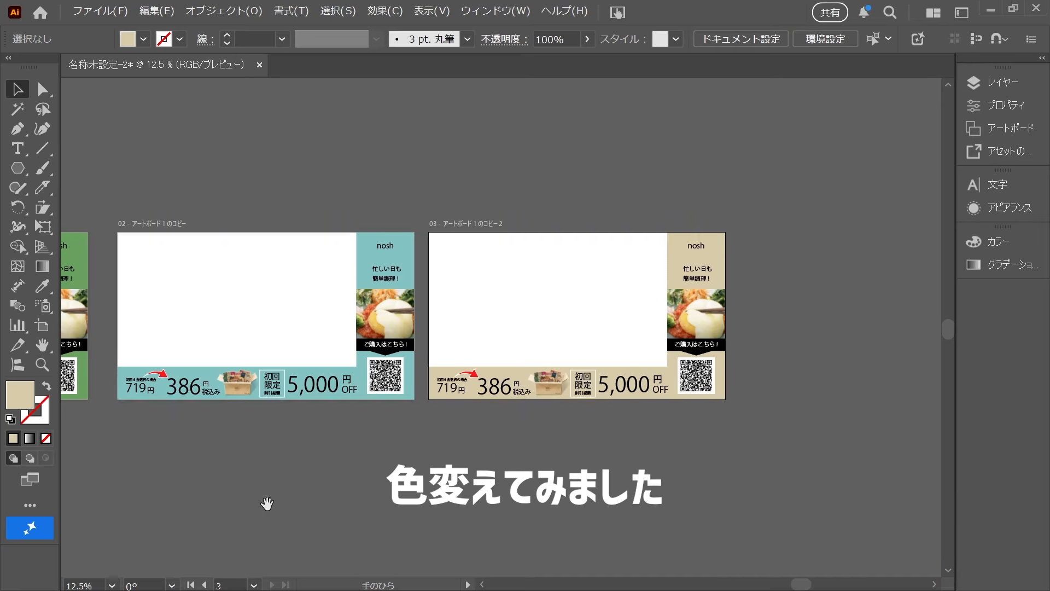
Compare the teal and beige color variants of the banner up close and side by side
left_click_drag(267, 499, 474, 518)
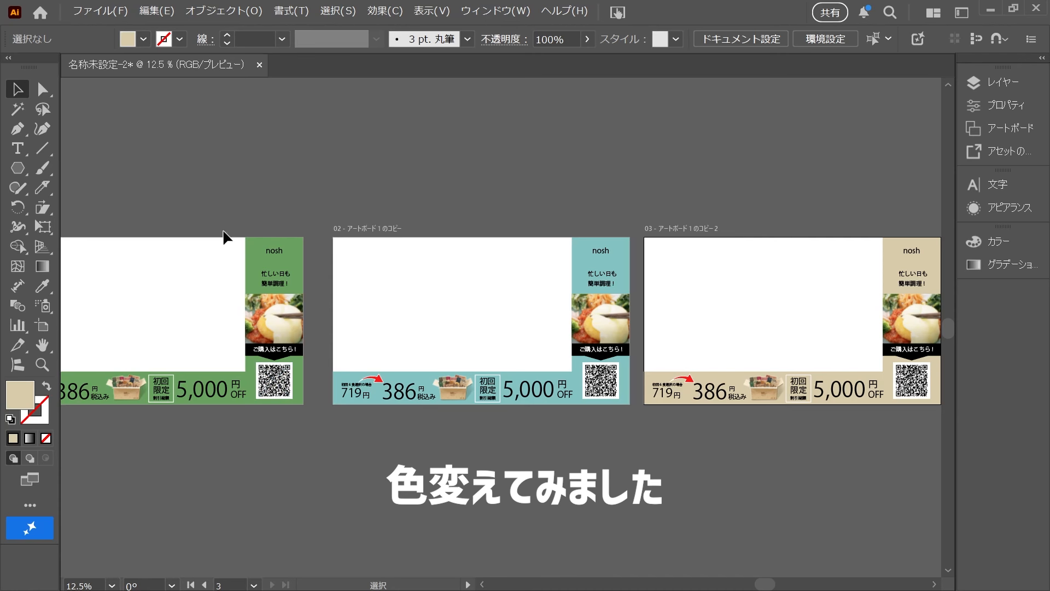
scroll(495, 391, "up", 1)
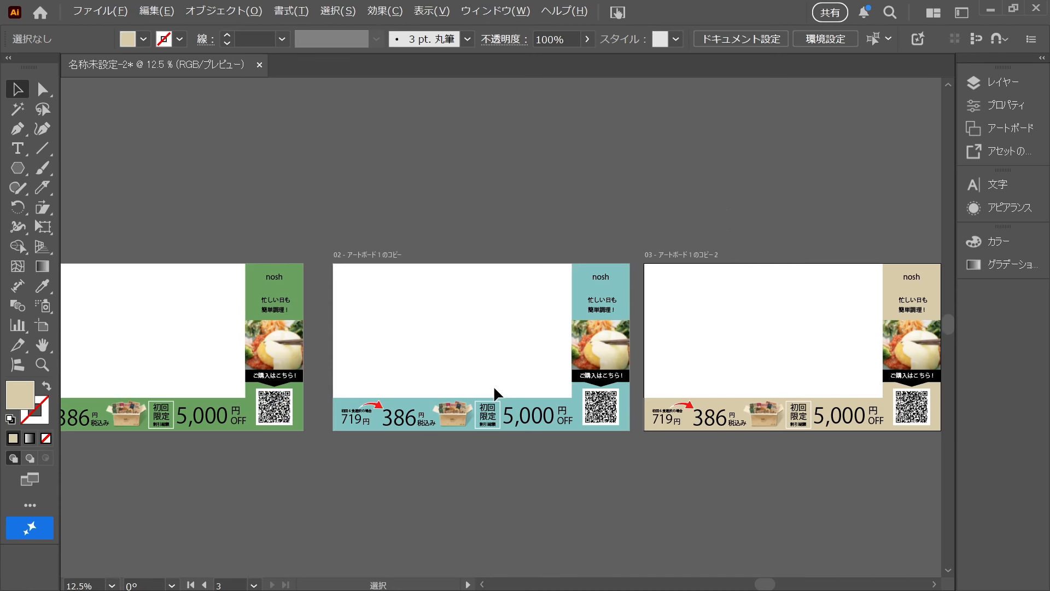
scroll(493, 390, "up", 1)
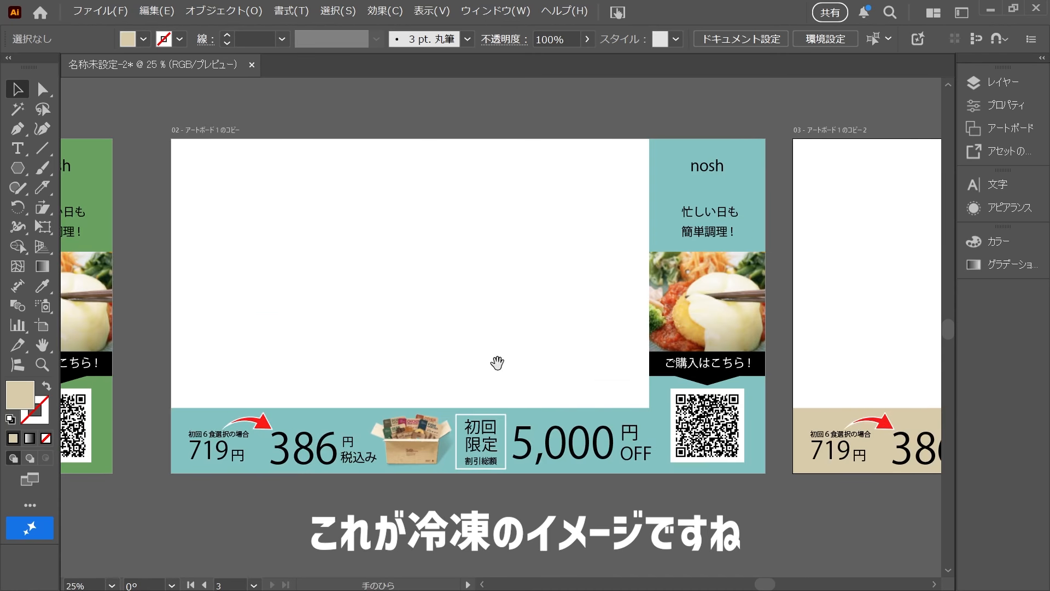
left_click_drag(497, 362, 511, 375)
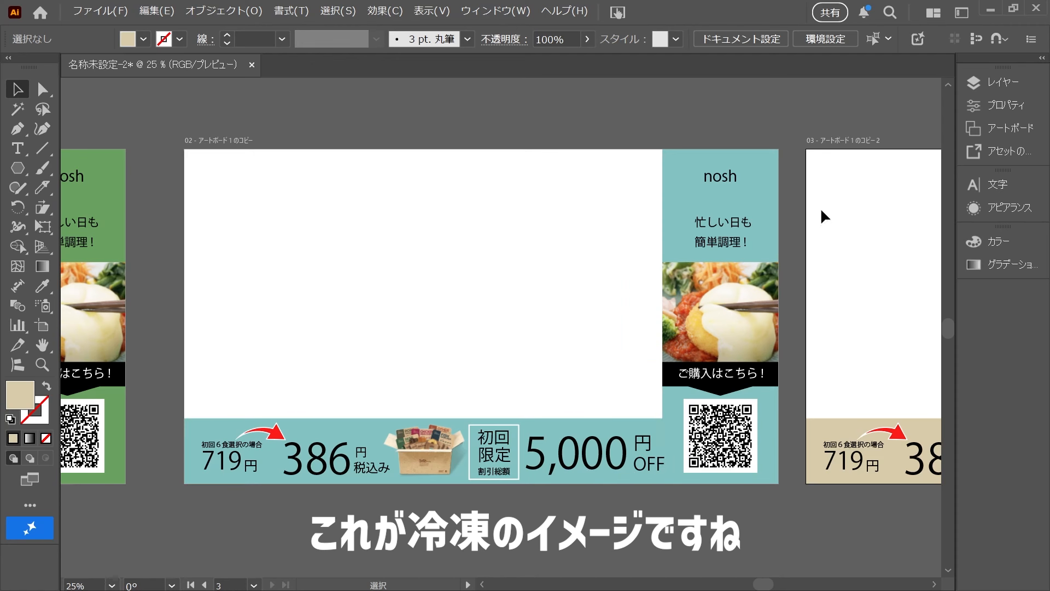
left_click(500, 334)
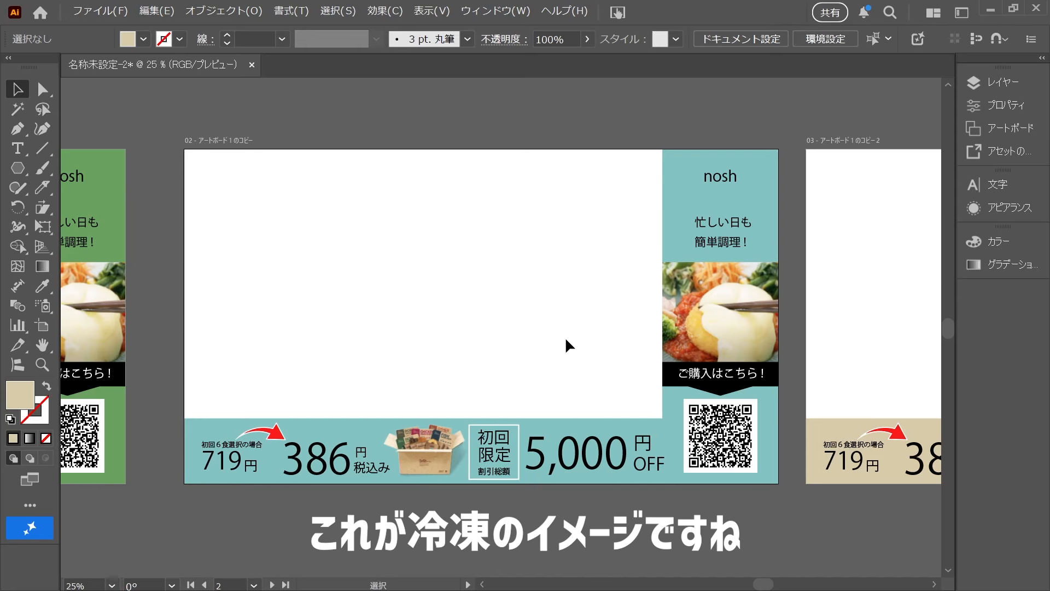
left_click_drag(887, 356, 328, 357)
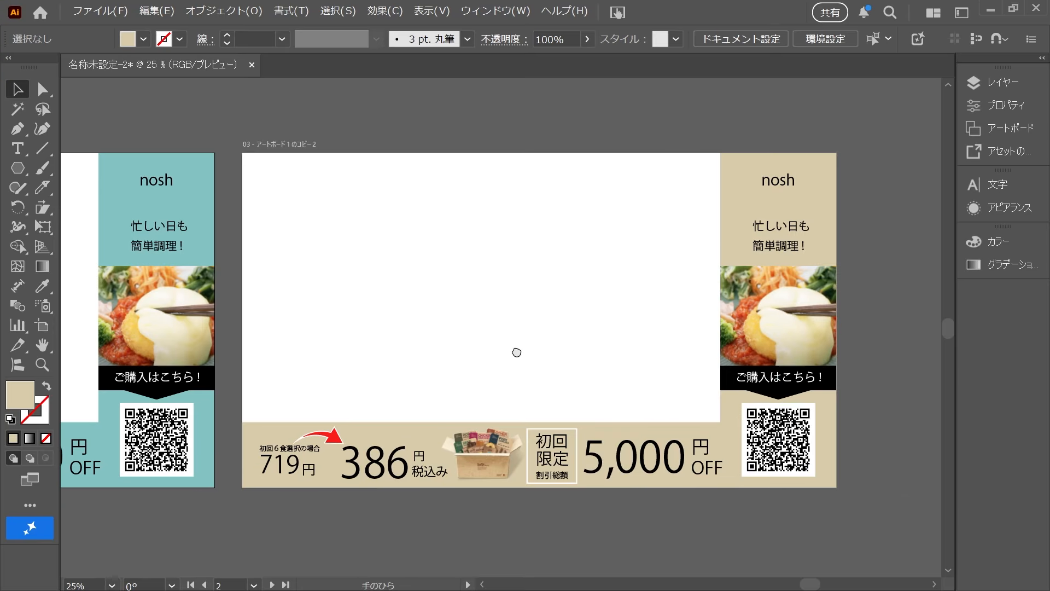
left_click_drag(516, 351, 584, 350)
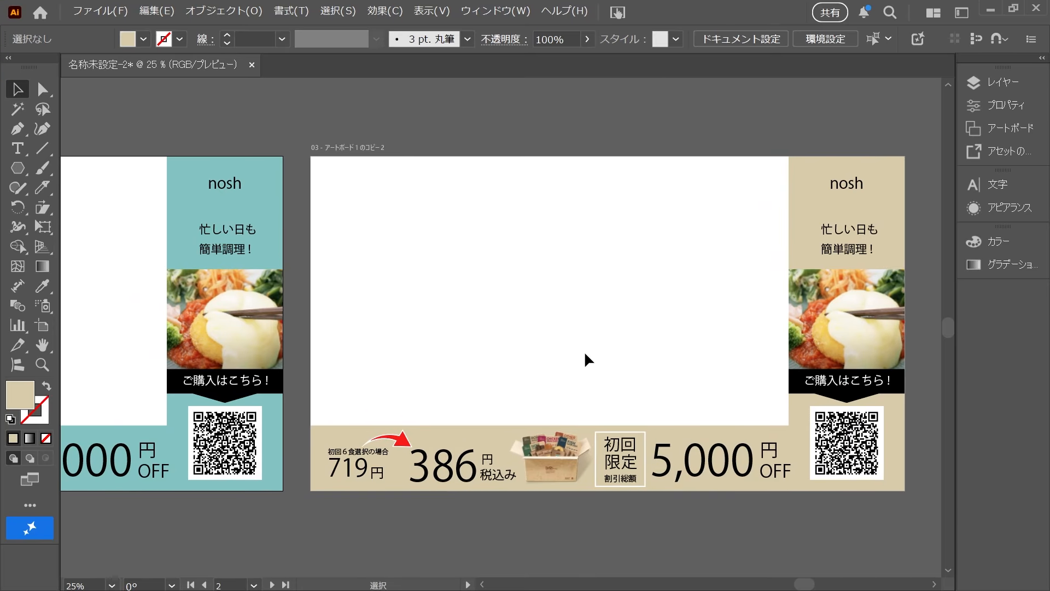
scroll(584, 354, "down", 2)
scroll(567, 441, "up", 1)
left_click_drag(567, 441, 536, 380)
left_click_drag(577, 318, 580, 392)
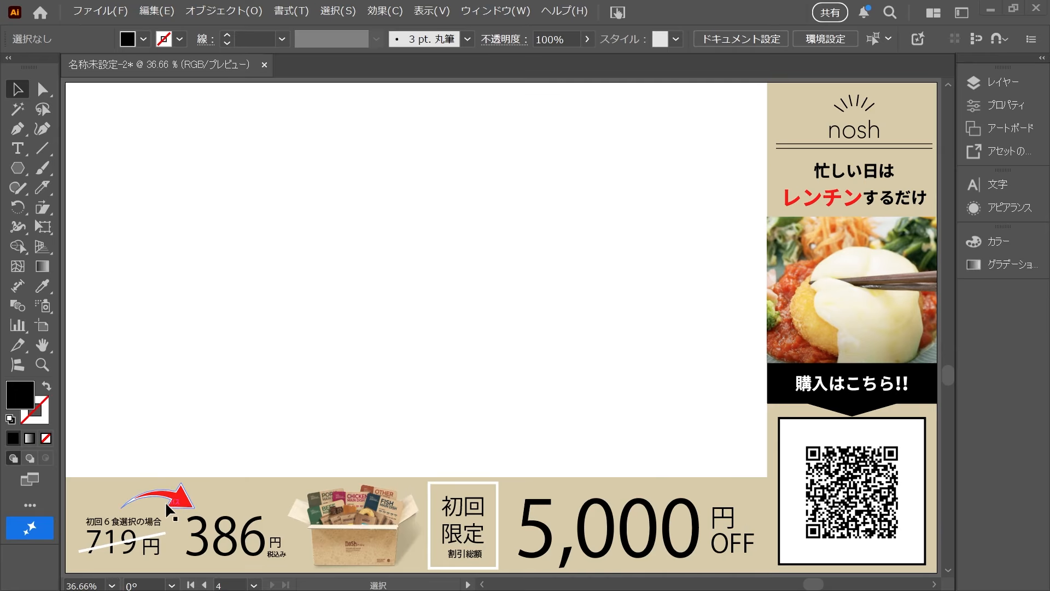
Shift the red arrow above the prices about 25 px horizontally toward the 386円 price
left_click_drag(165, 501, 177, 500)
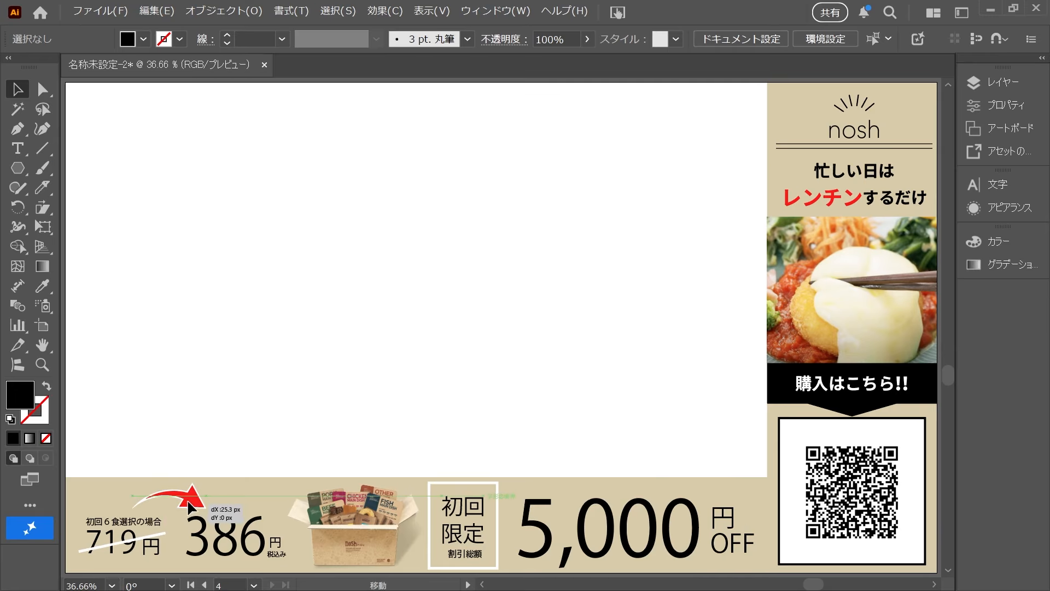
left_click(297, 362)
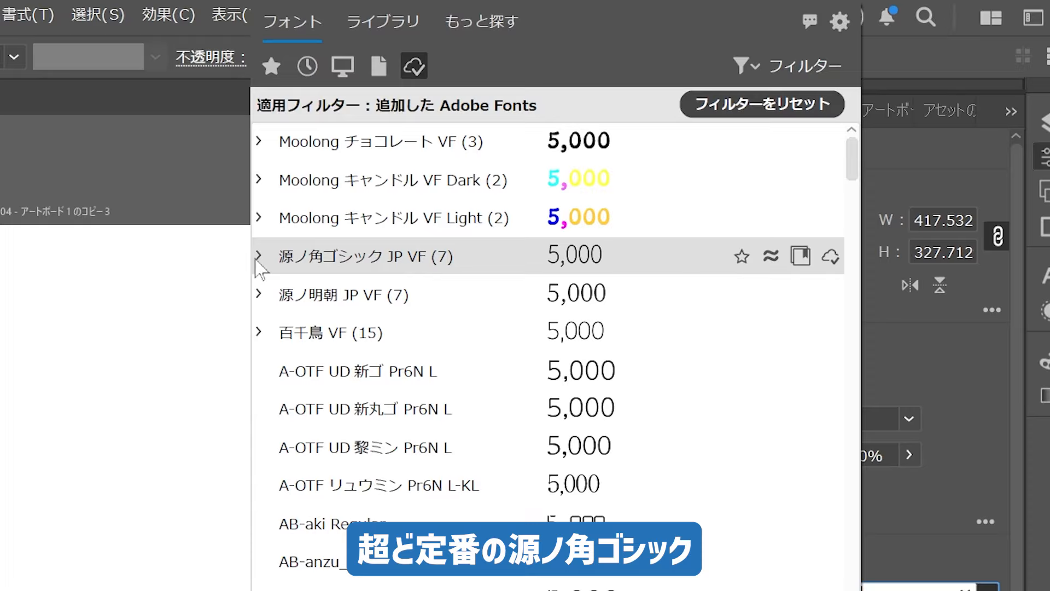
Change the 初回 限定 and 円 OFF texts to a bolder weight of 源ノ角ゴシック JP VF
left_click(260, 256)
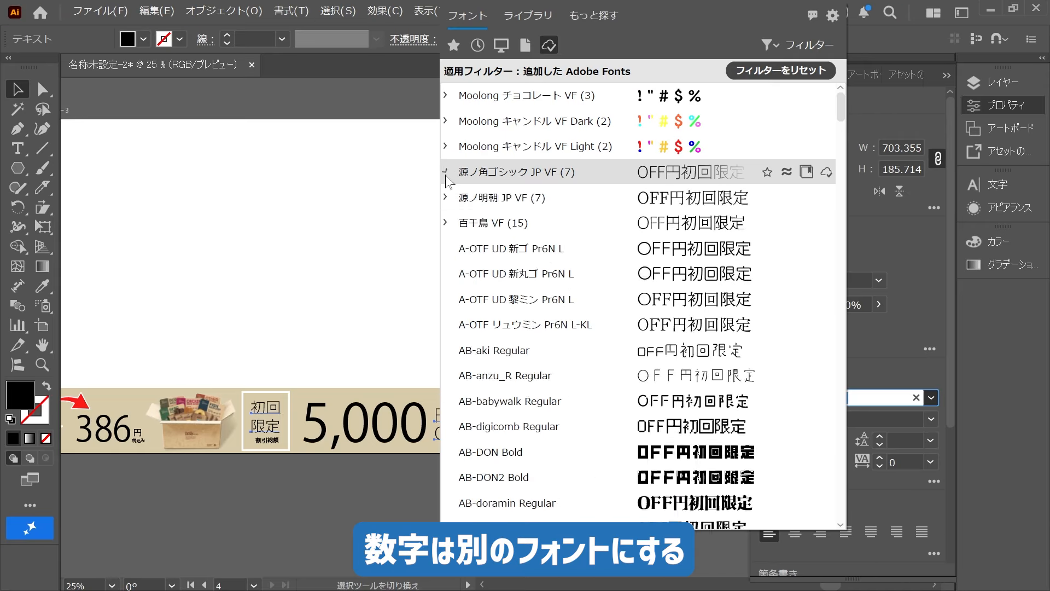
left_click(446, 172)
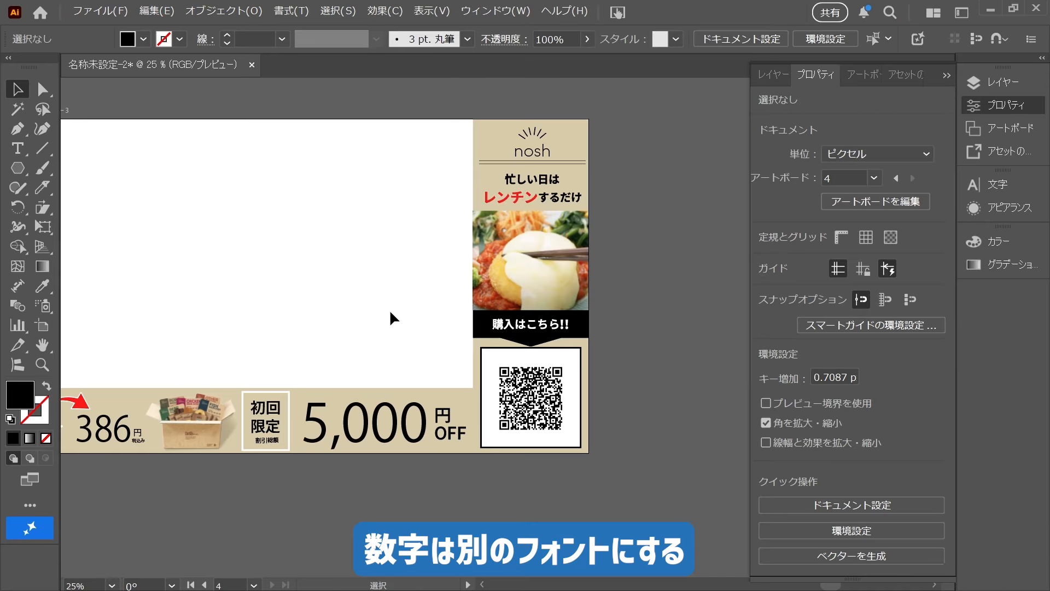
left_click_drag(392, 316, 520, 323)
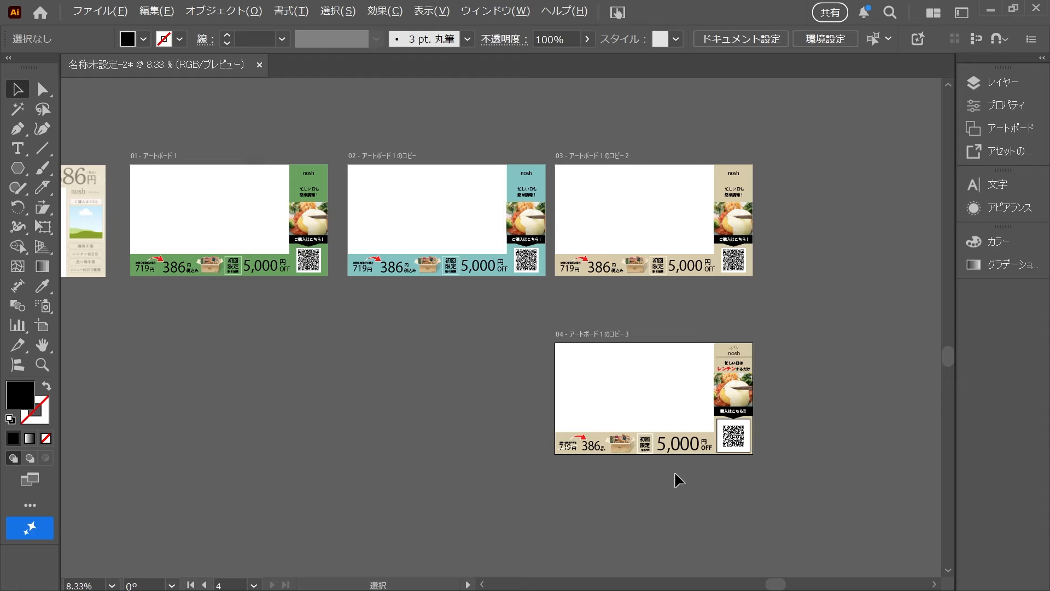
Check the font family and style applied to the 5,000 text on the latest beige banner
scroll(675, 473, "up", 1)
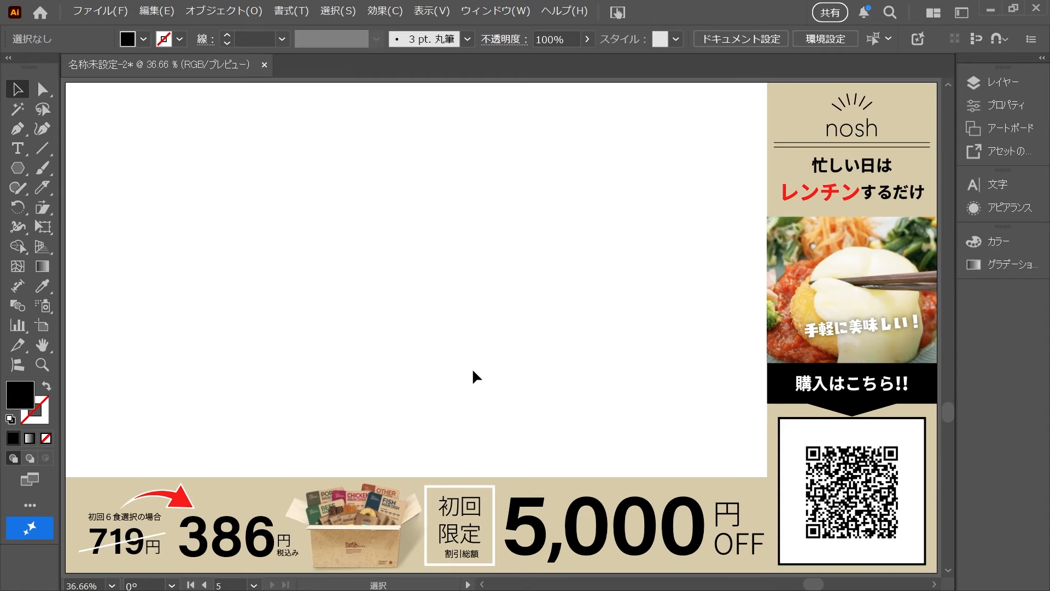
left_click(628, 553)
left_click(1006, 105)
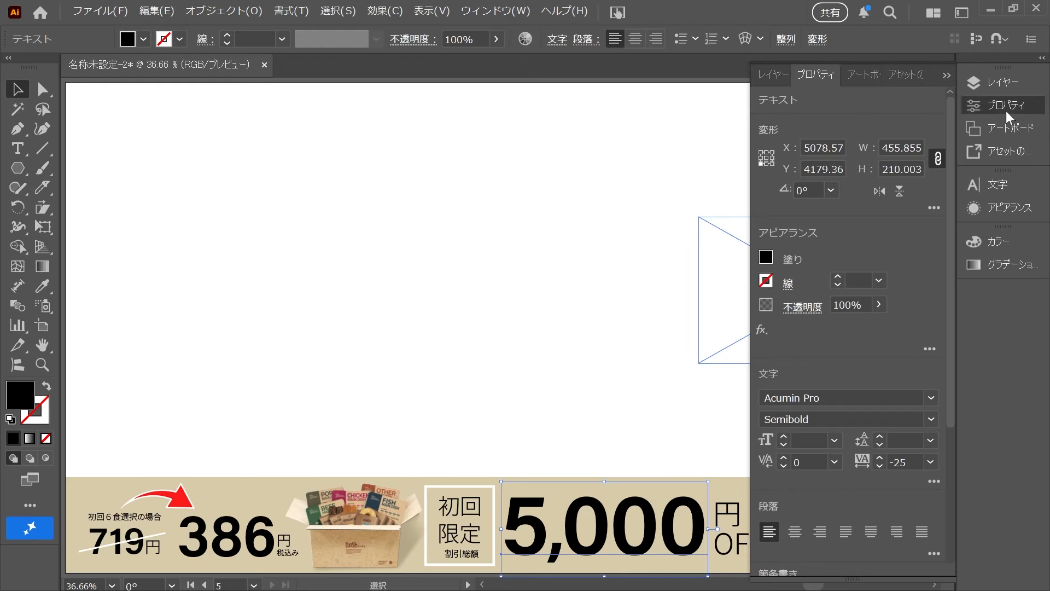
left_click(828, 398)
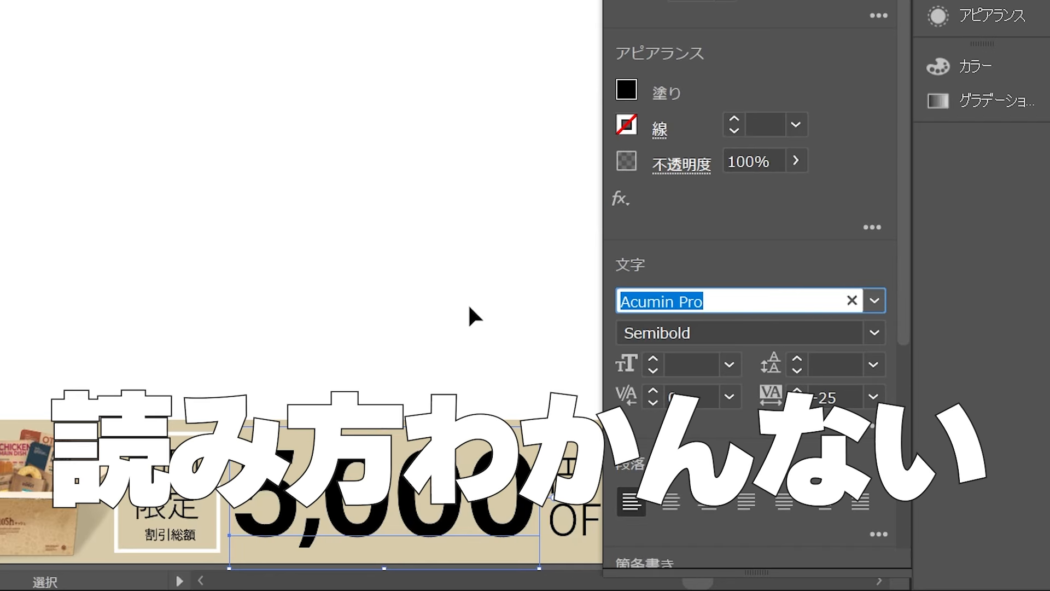
Slant the 5,000円 OFF text with the Shear tool so it leans forward like italics
left_click(468, 303)
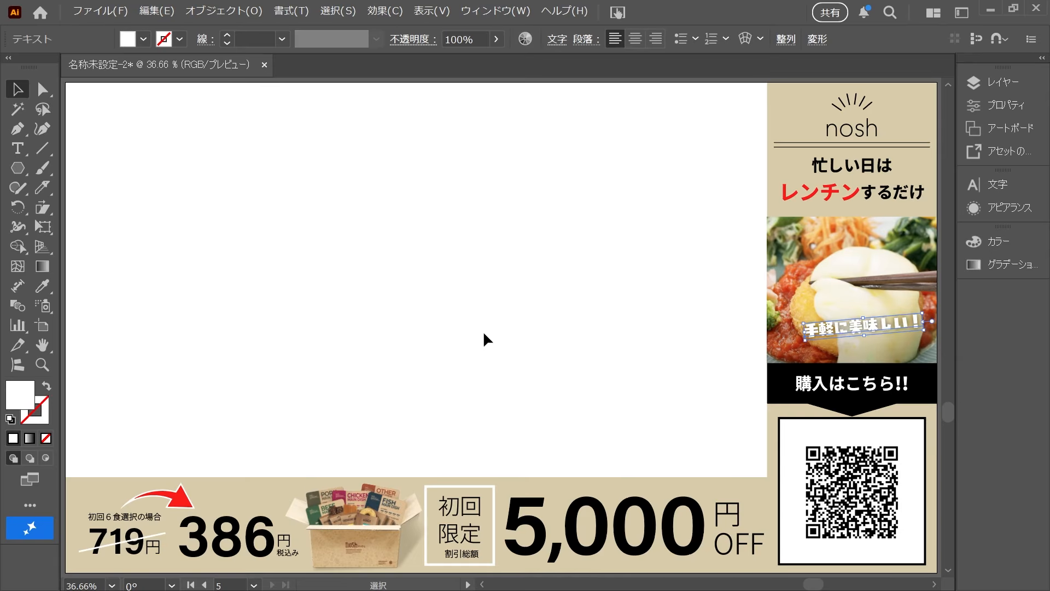
left_click(615, 332)
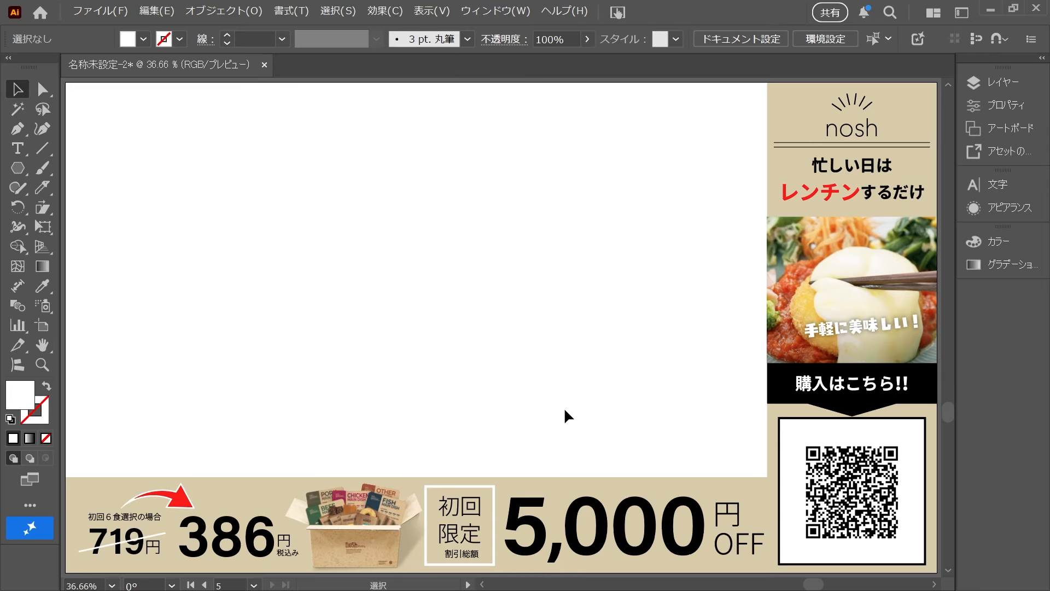
left_click(742, 549)
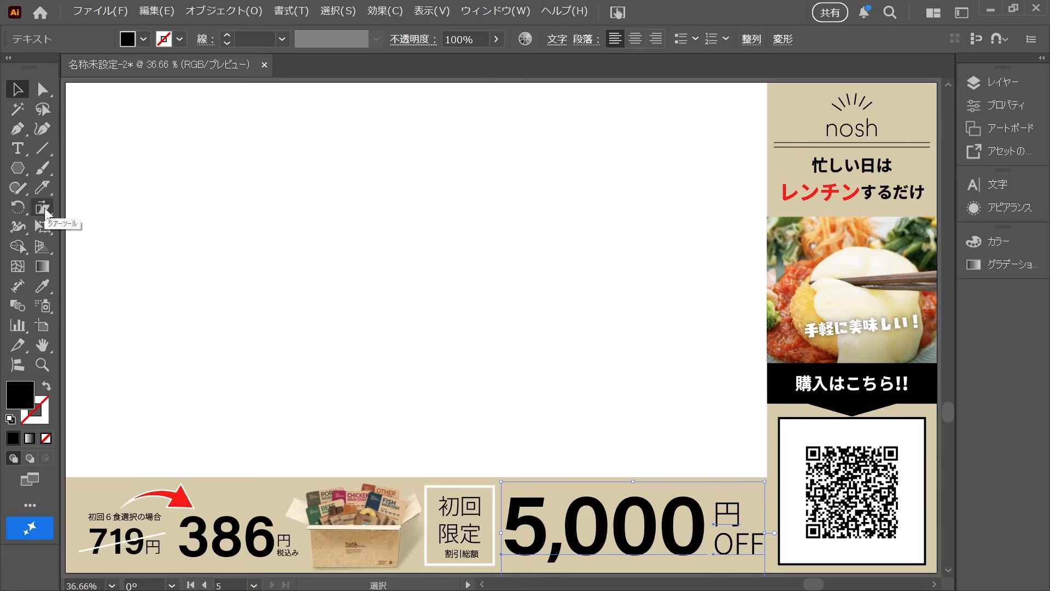
left_click(43, 209)
left_click_drag(565, 443, 584, 446)
key("v")
left_click(467, 386)
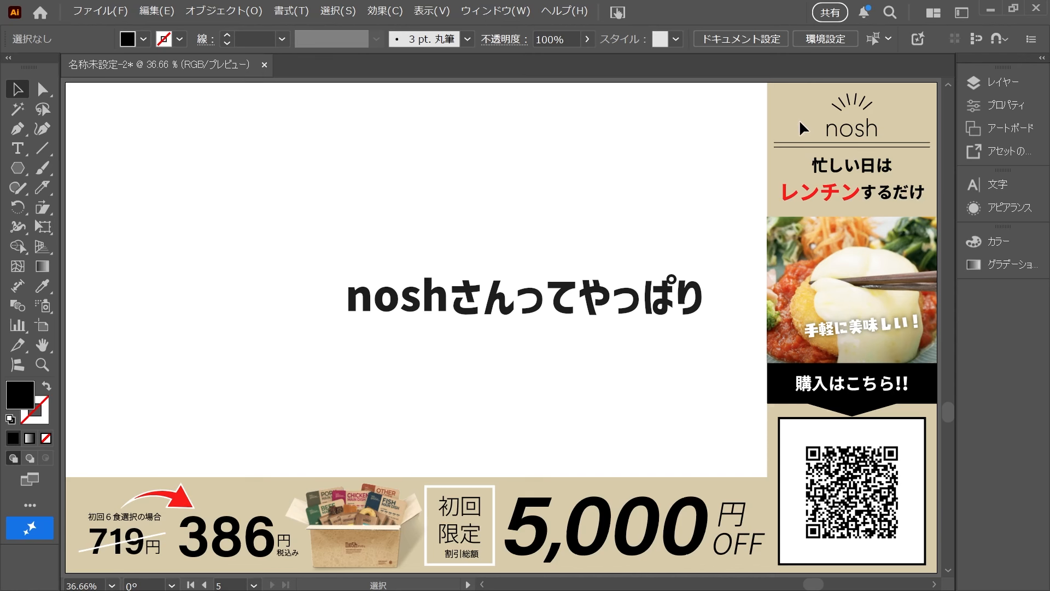
Cut the banner's lower beige strip diagonally across the 719円 price area with the Knife tool
key("a")
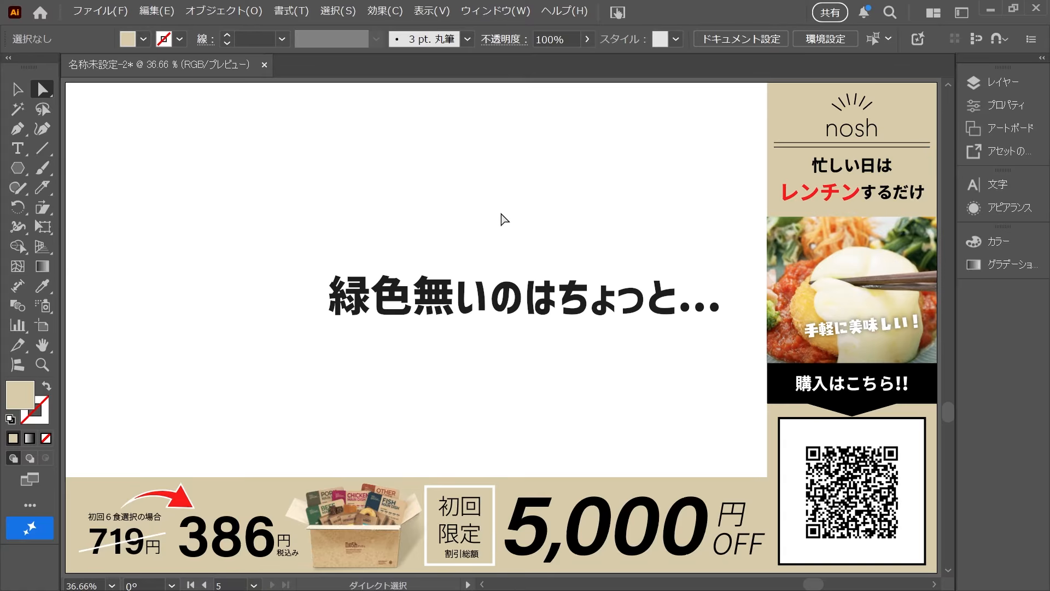
left_click(42, 187)
scroll(791, 204, "down", 1)
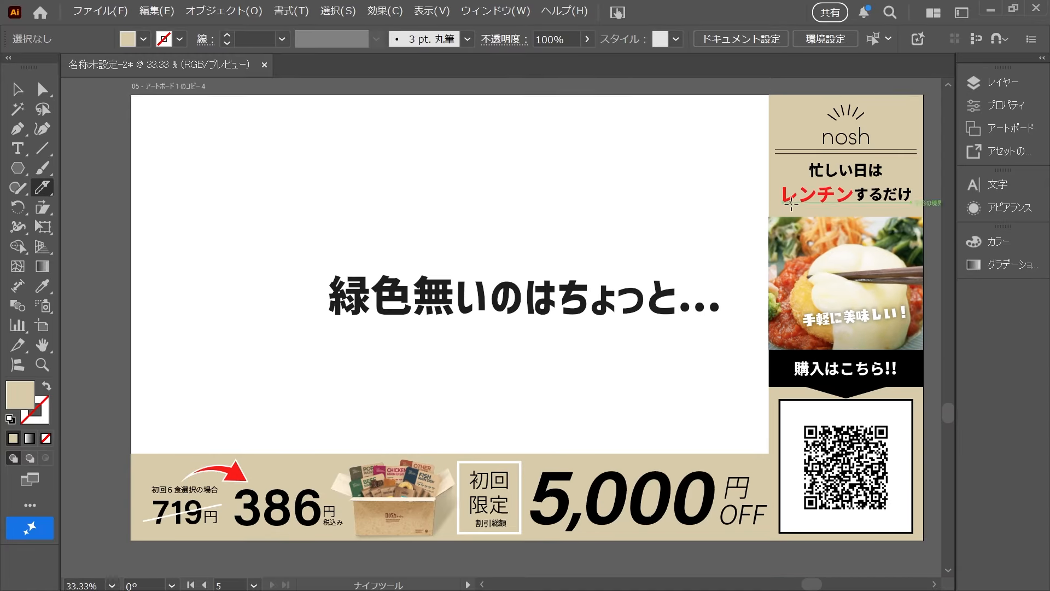
mouse_move(369, 409)
left_mouse_down()
mouse_move(119, 588)
mouse_move(122, 551)
mouse_move(143, 512)
mouse_move(103, 491)
left_mouse_up()
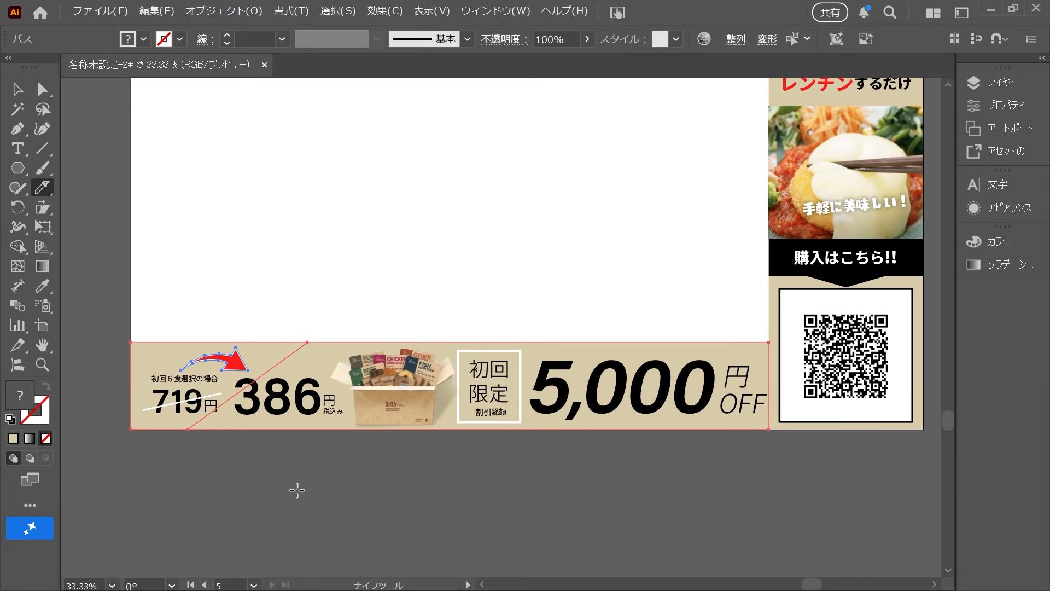
left_click_drag(291, 492, 301, 530)
key("a")
left_click(271, 394)
scroll(307, 512, "down", 3)
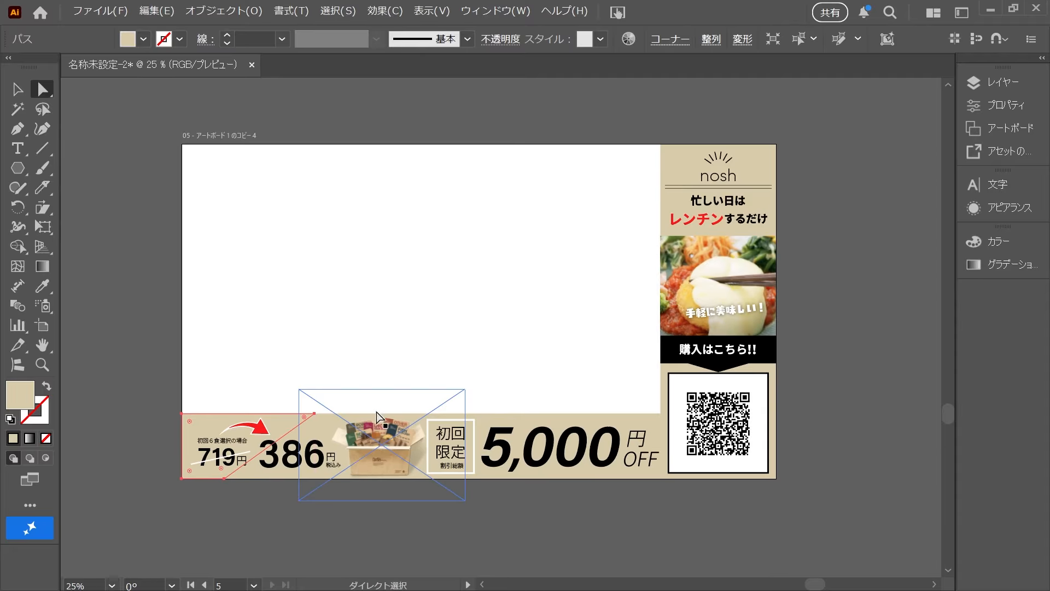
Fill the cut-off end piece of the lower strip with the green sampled from the first banner
left_click(43, 285)
scroll(350, 402, "down", 3)
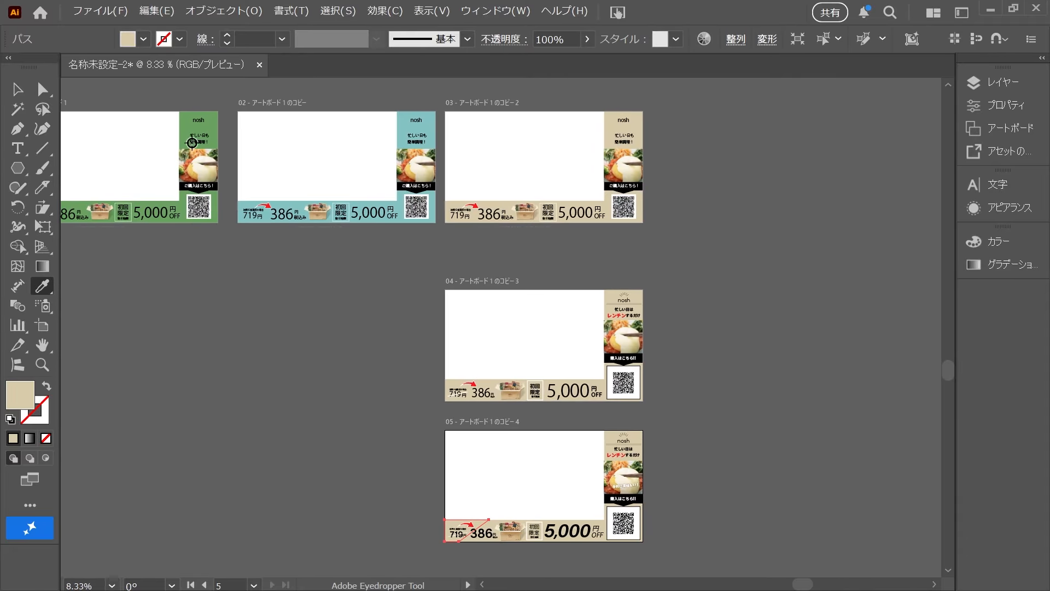
left_click(188, 126)
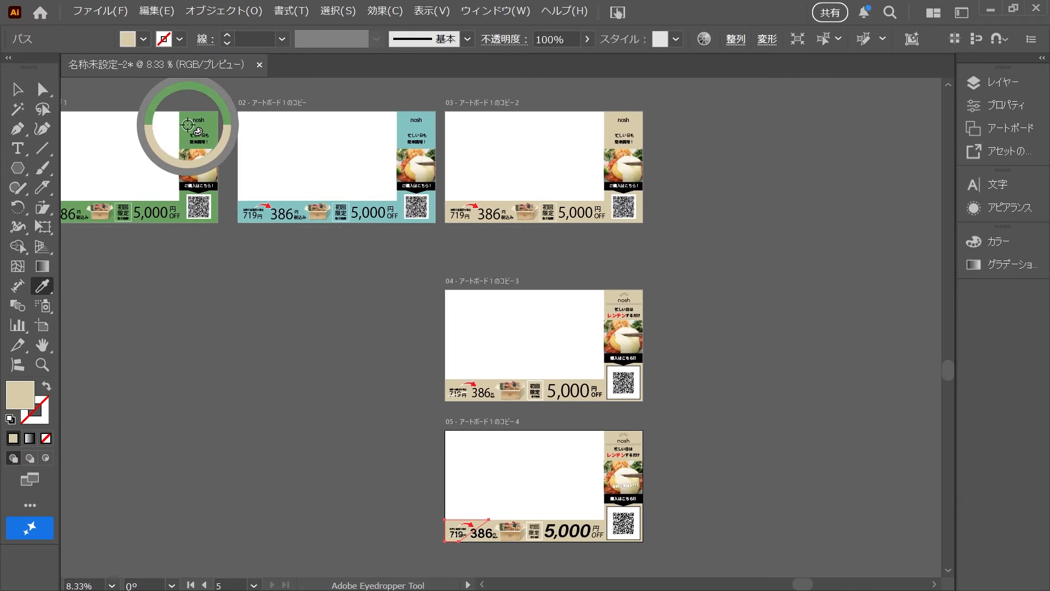
left_click(188, 126)
key("a")
left_click(315, 464)
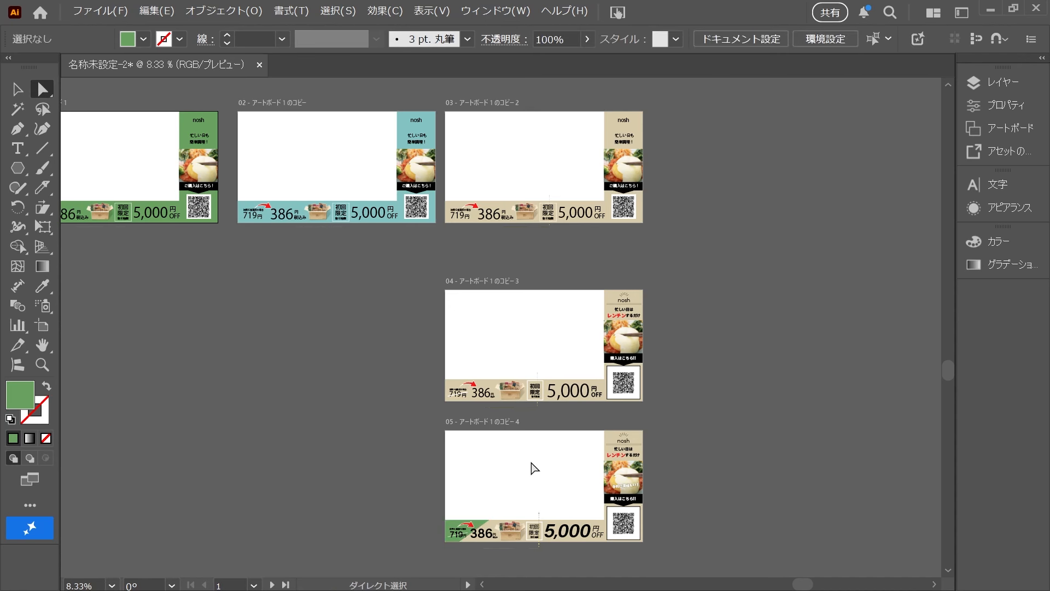
key("ctrl+0")
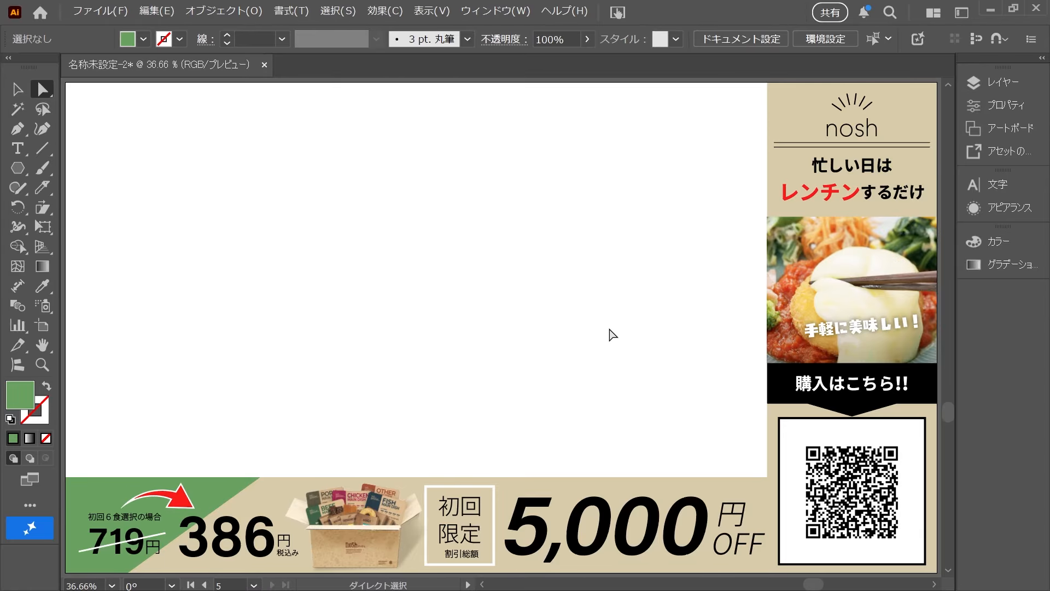
Undo the green diagonal cut and select both the lower strip and the side column's beige background rectangles
left_click(807, 85)
left_click(699, 216)
scroll(700, 216, "down", 2)
left_click_drag(670, 232, 634, 237)
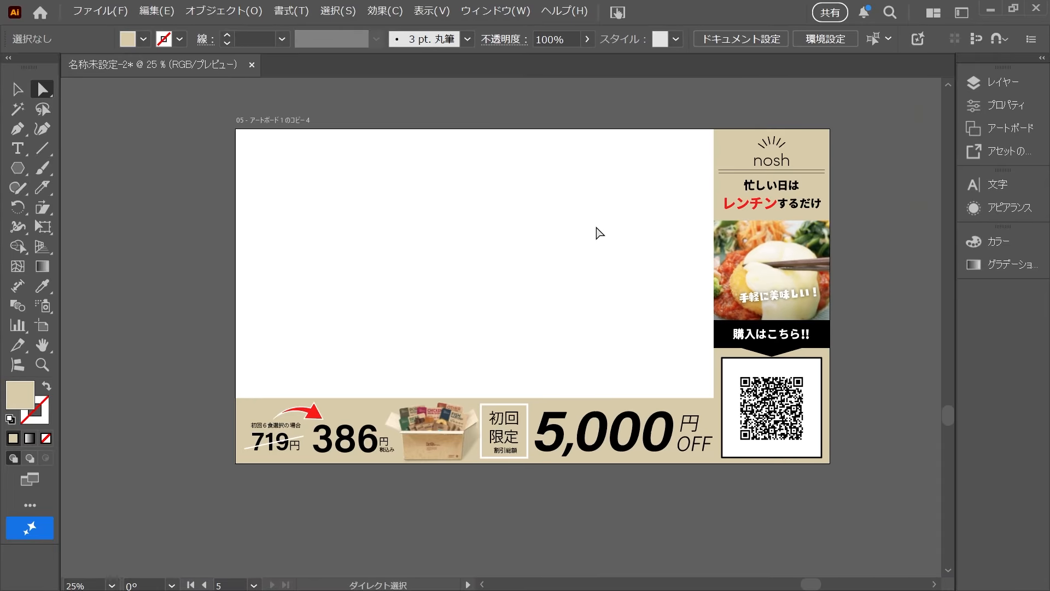
left_click(338, 414)
left_click(743, 152, "shift")
key("k")
left_click_drag(758, 114, 481, 317)
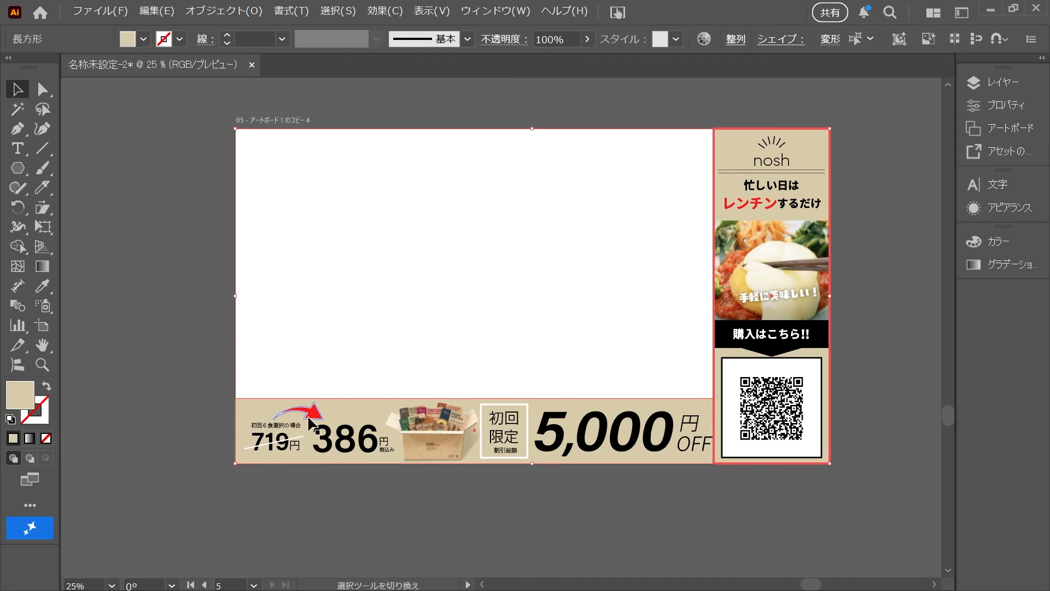
key("a")
key("ctrl+z")
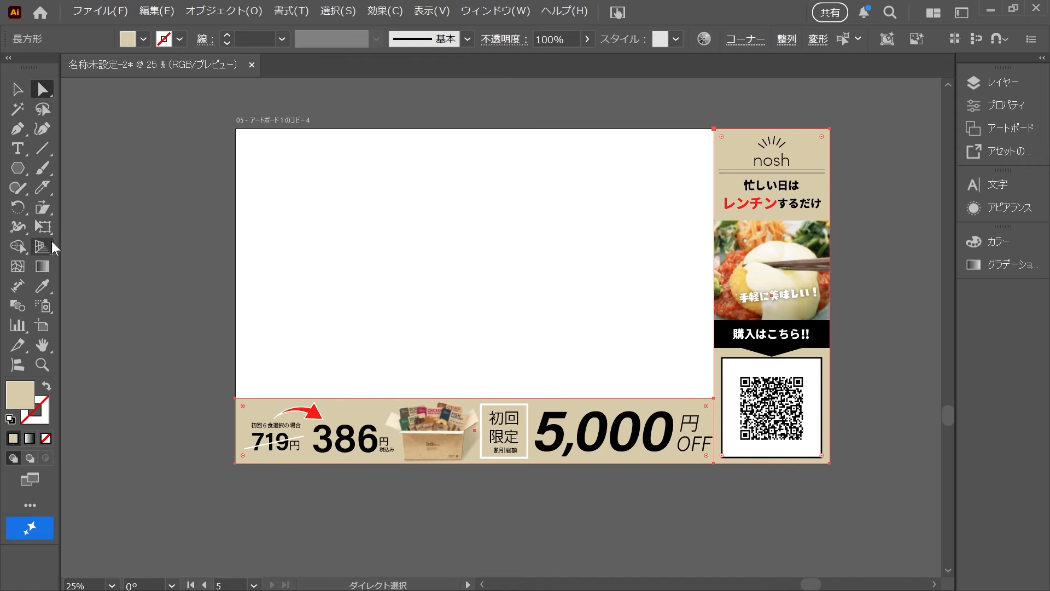
Cut both beige backgrounds with one diagonal Knife line from above the nosh logo to below the 719円 price
left_click(42, 187)
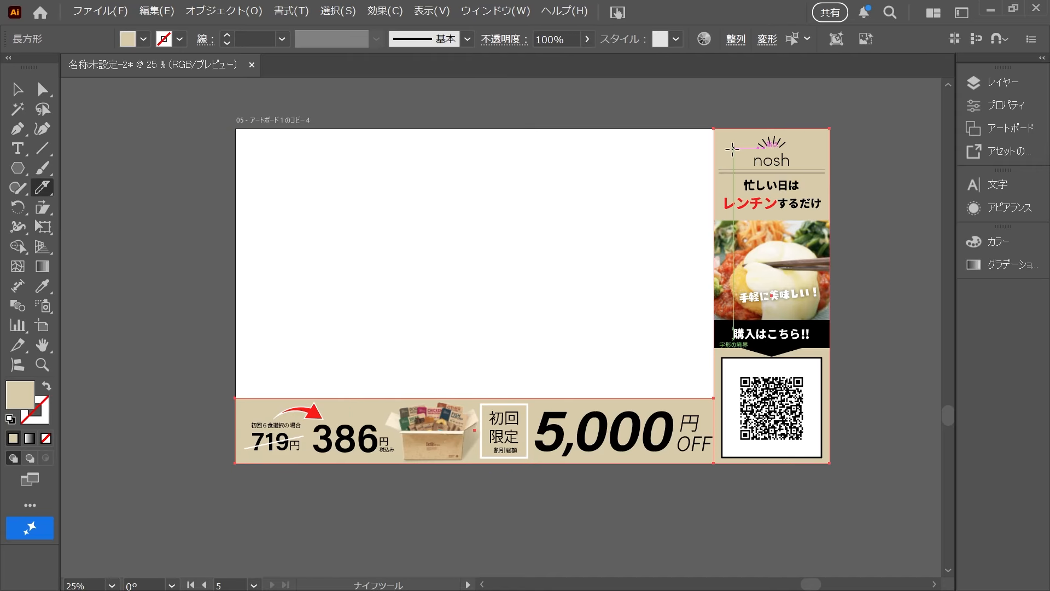
mouse_move(757, 115)
left_mouse_down()
mouse_move(514, 307)
mouse_move(350, 399)
mouse_move(244, 485)
left_mouse_up()
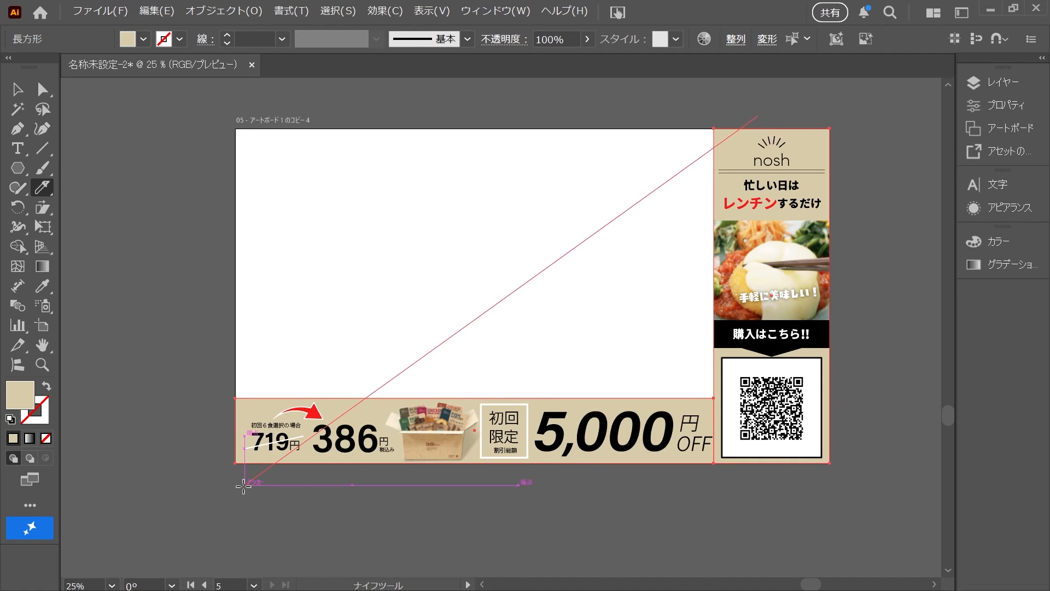
key("a")
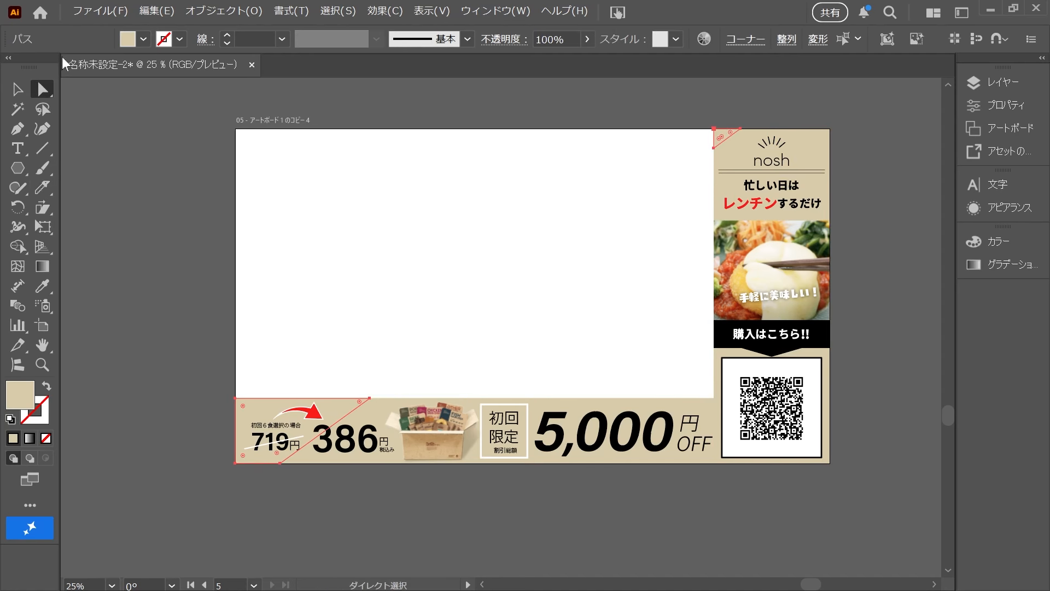
Fill the two cut-off corner pieces with the recently used green and check the whole banner
left_click(128, 43)
left_click(27, 122)
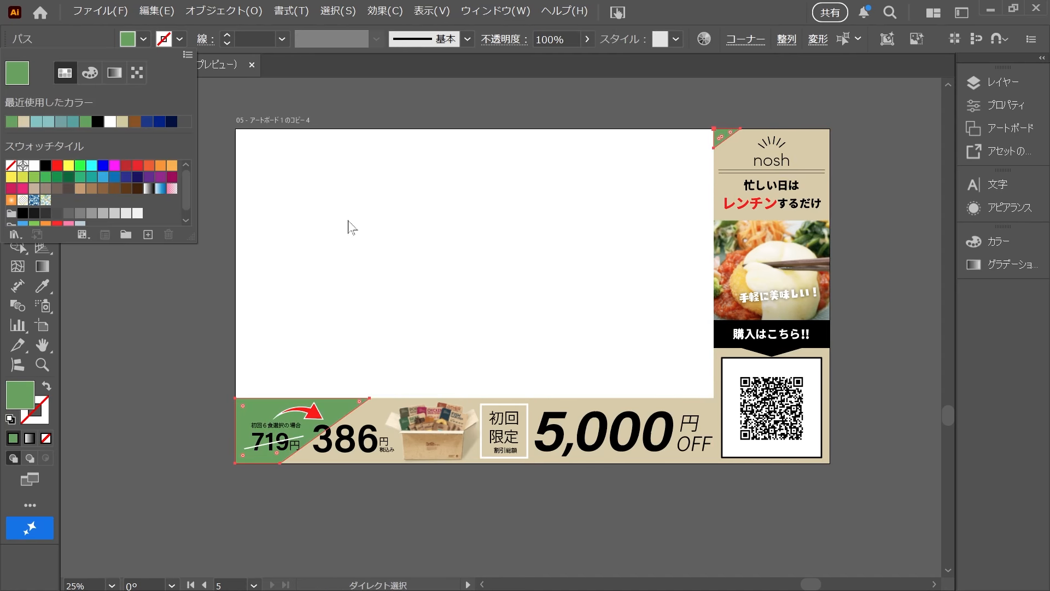
left_click(436, 247)
left_click(457, 257)
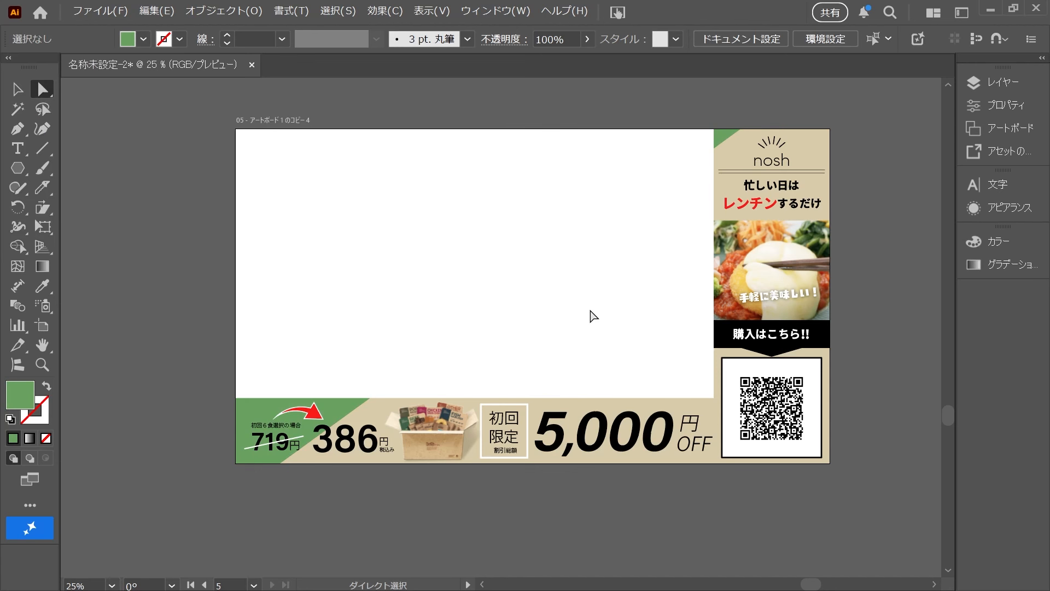
key("ctrl+0")
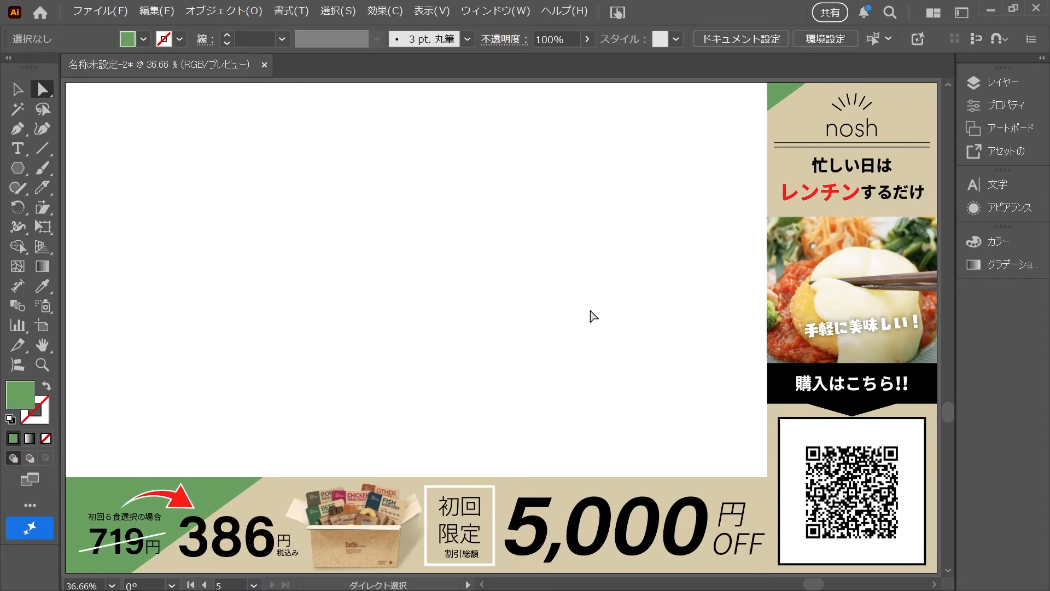
key("v")
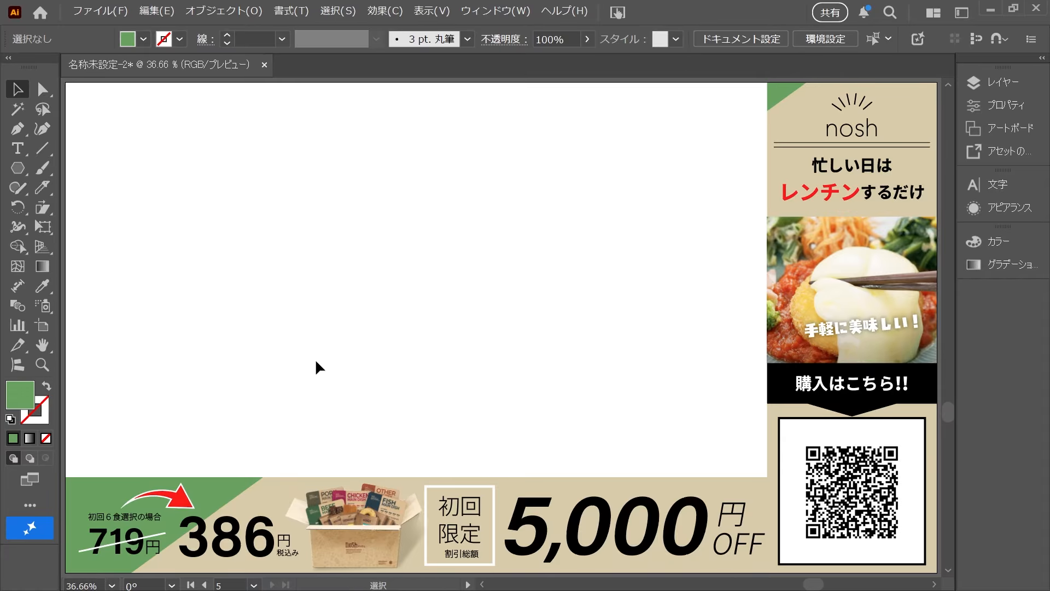